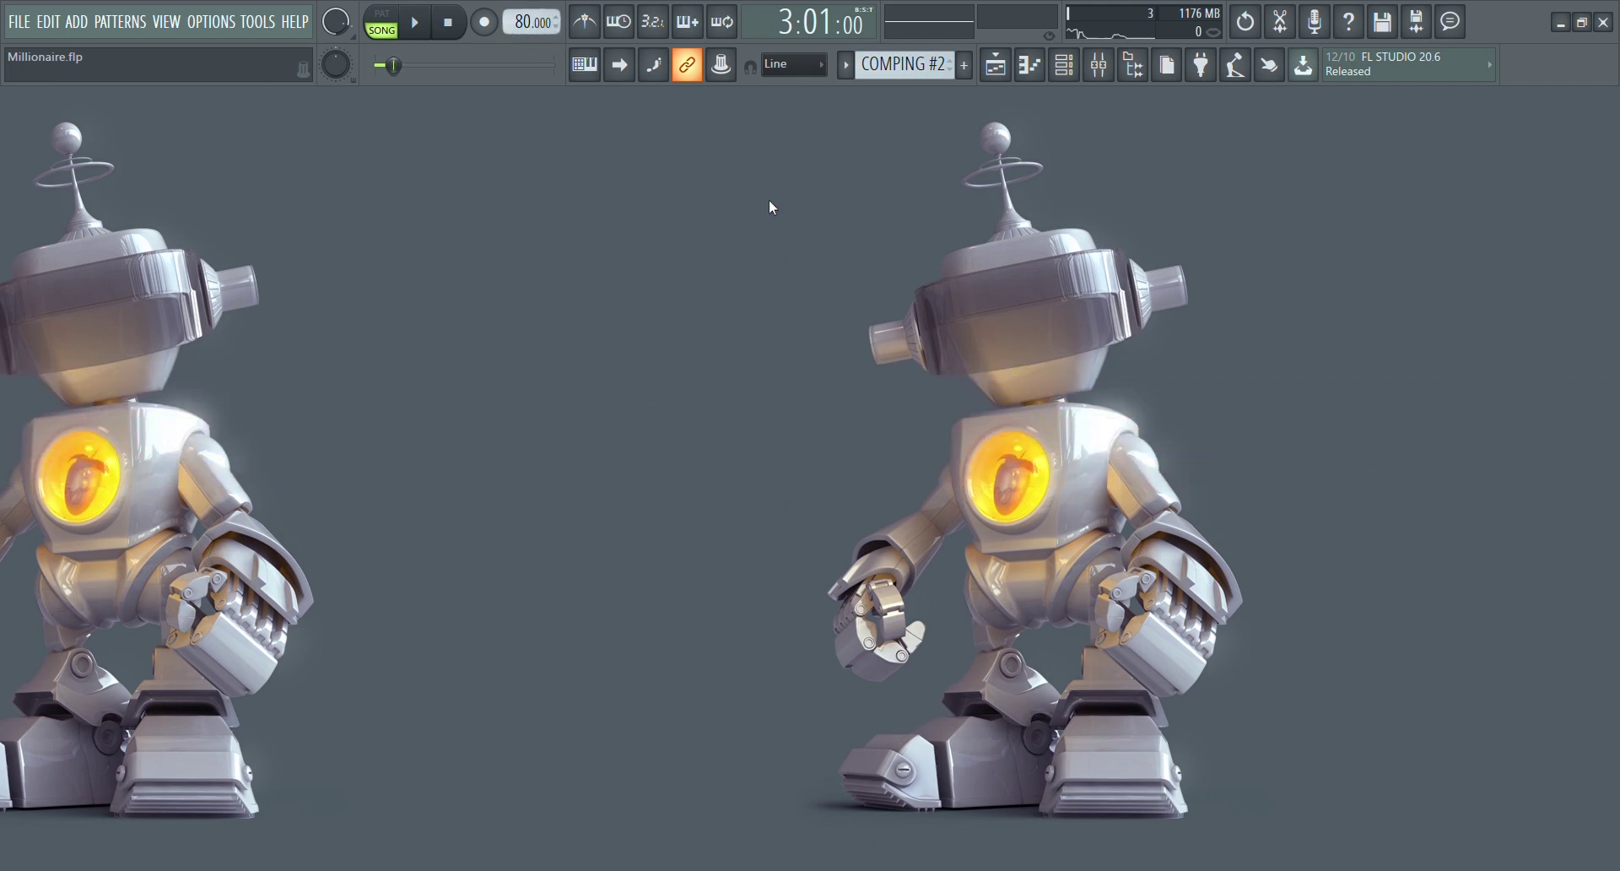
- Open the playlist and look over the full arrangement, from the opening bars through the later sections
click(999, 76)
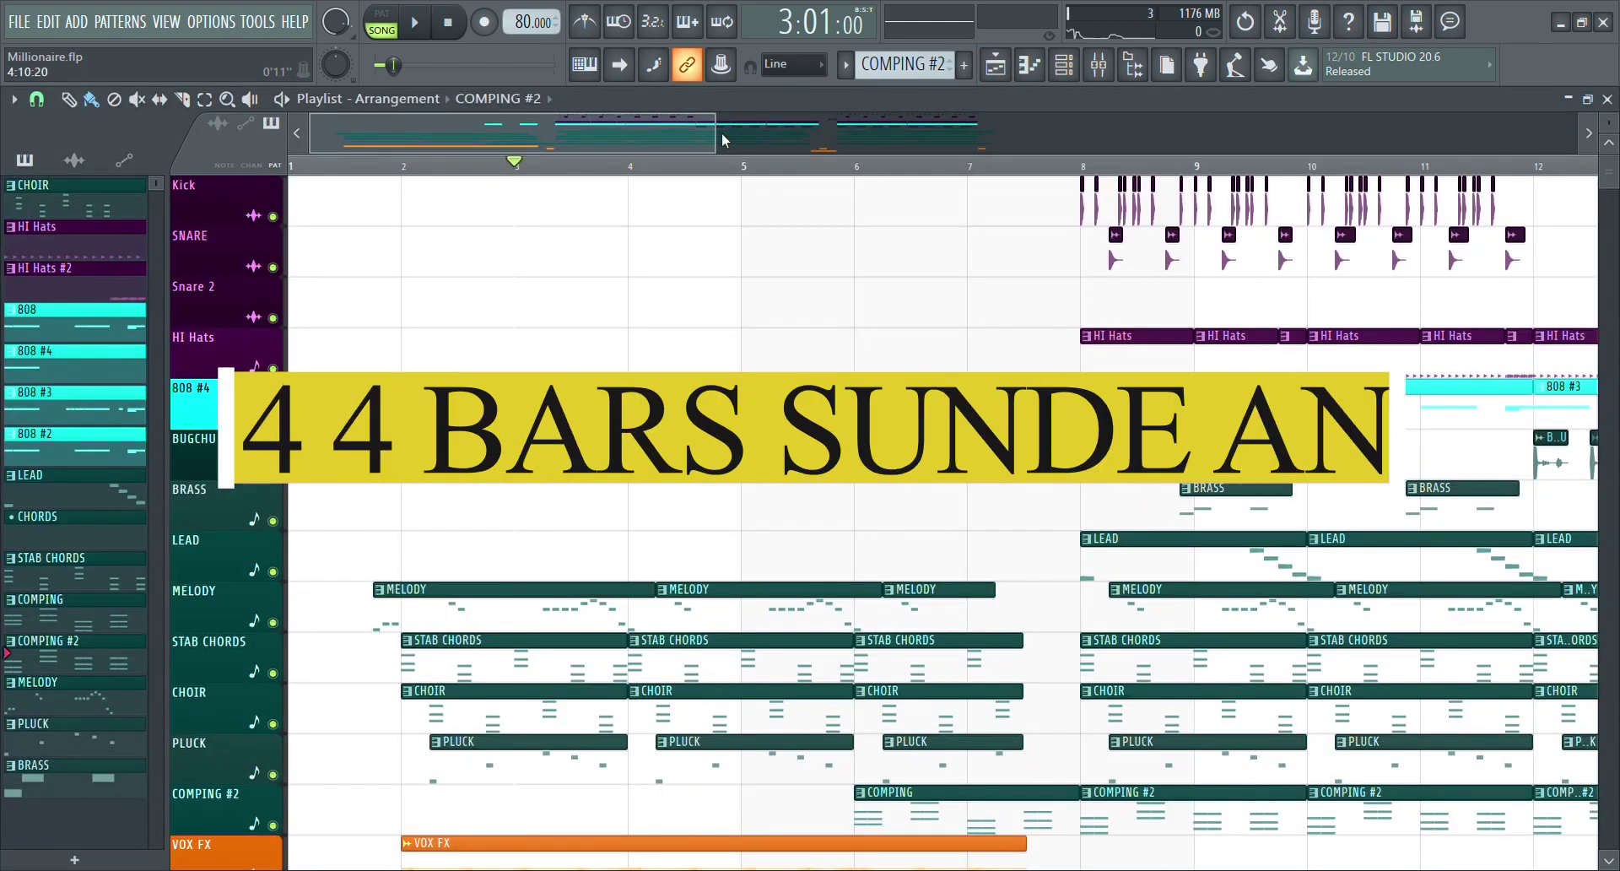
scroll(714, 126, right, 5)
ctrl+right_click(760, 250)
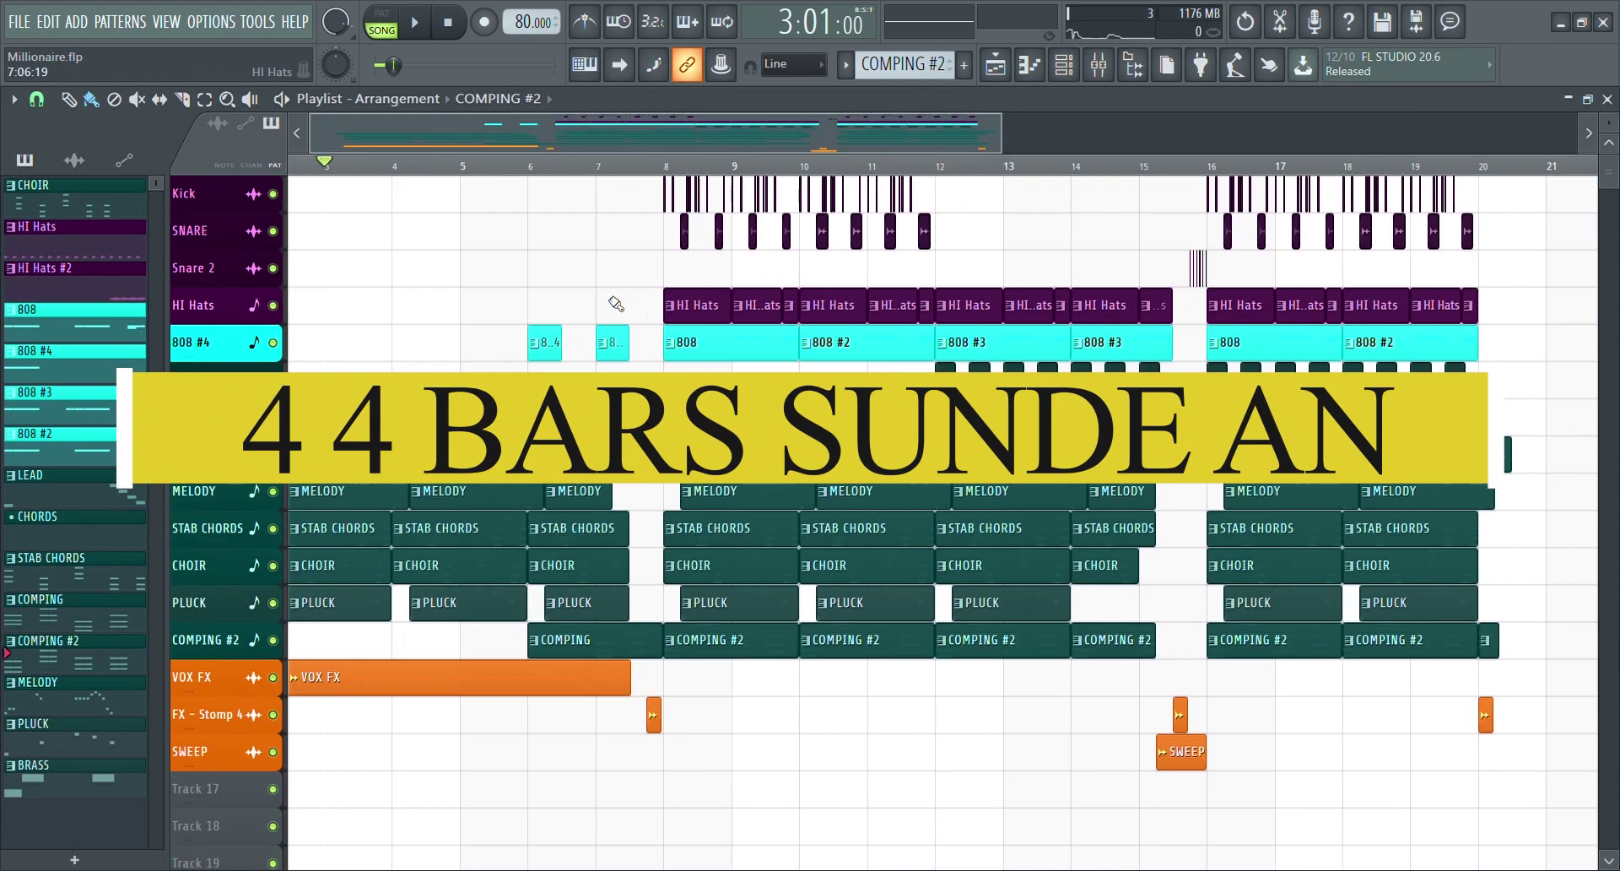
drag(587, 287, 266, 844)
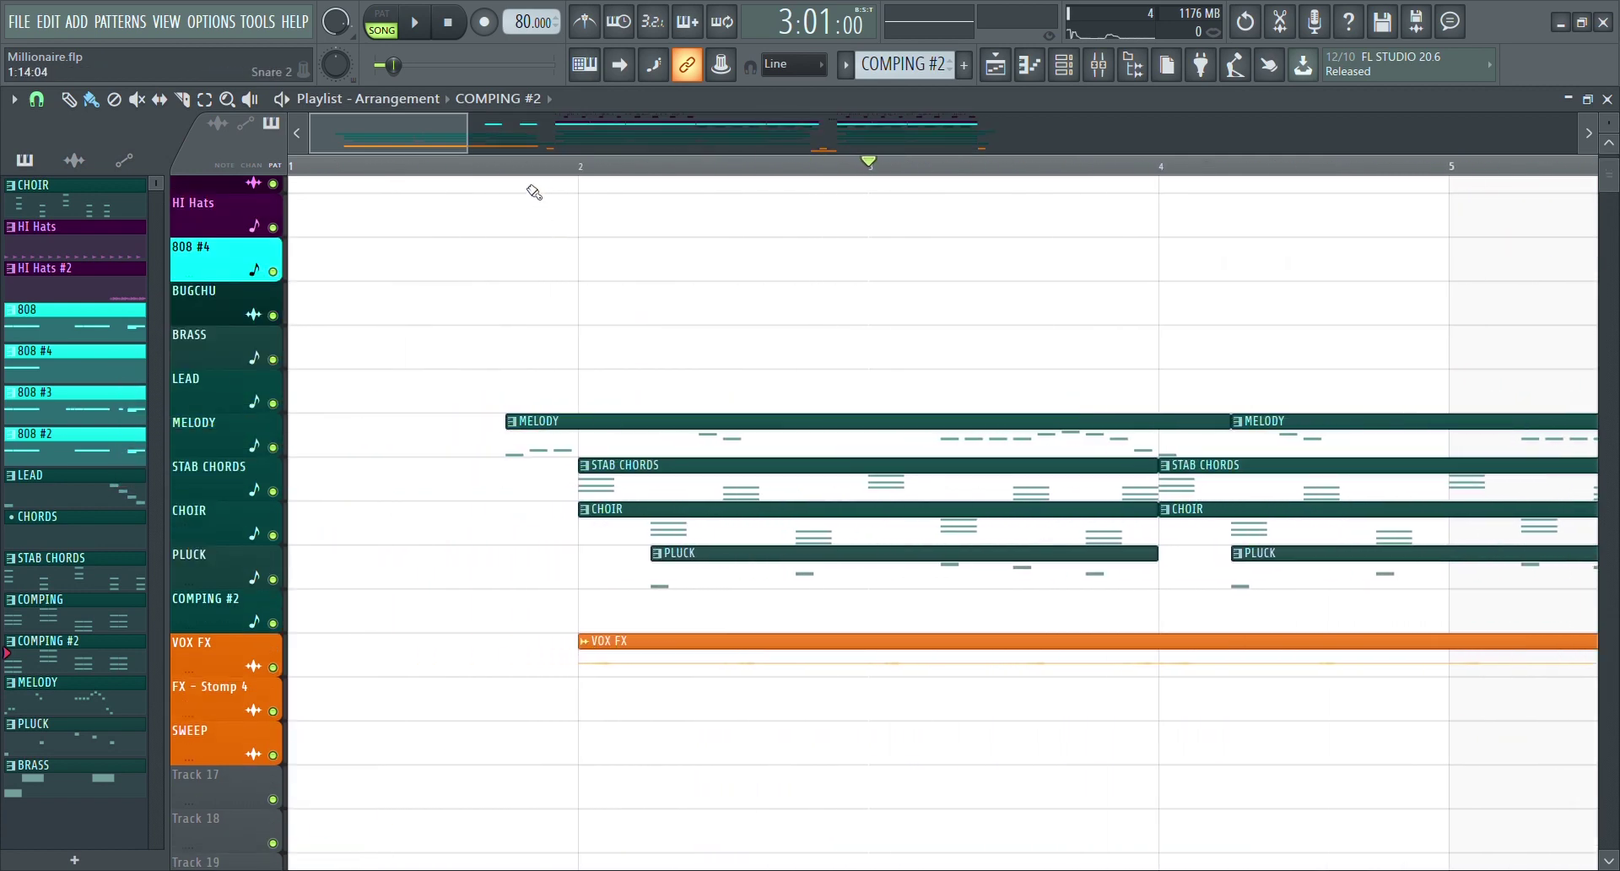
- Play the MELODY pattern on its own in the piano roll in pattern mode, with its time selection cleared
click(400, 32)
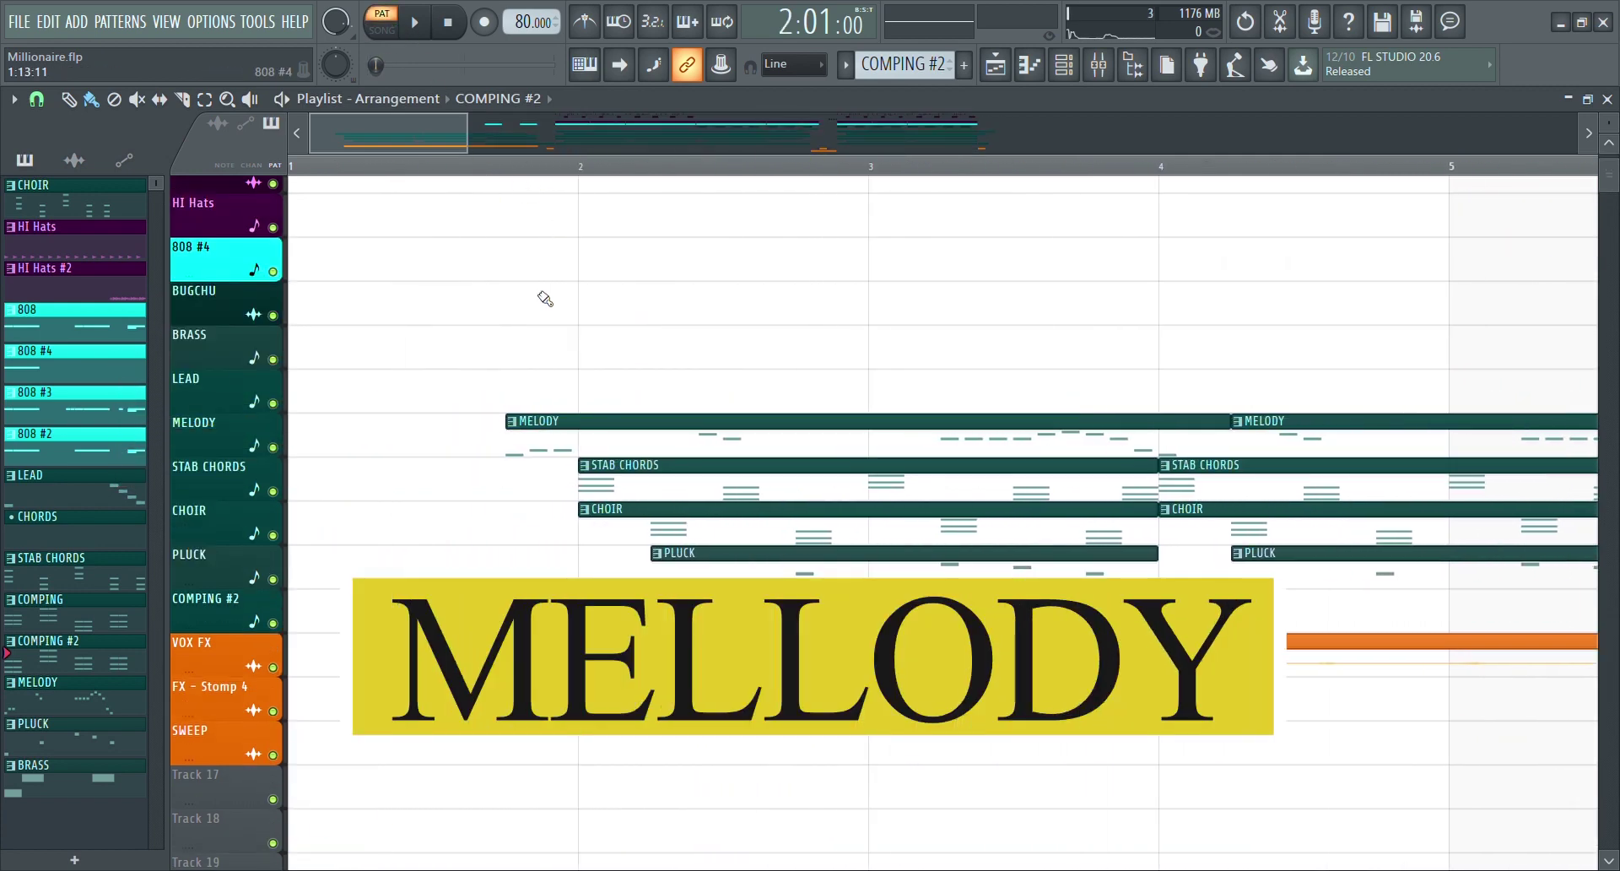
double_click(541, 456)
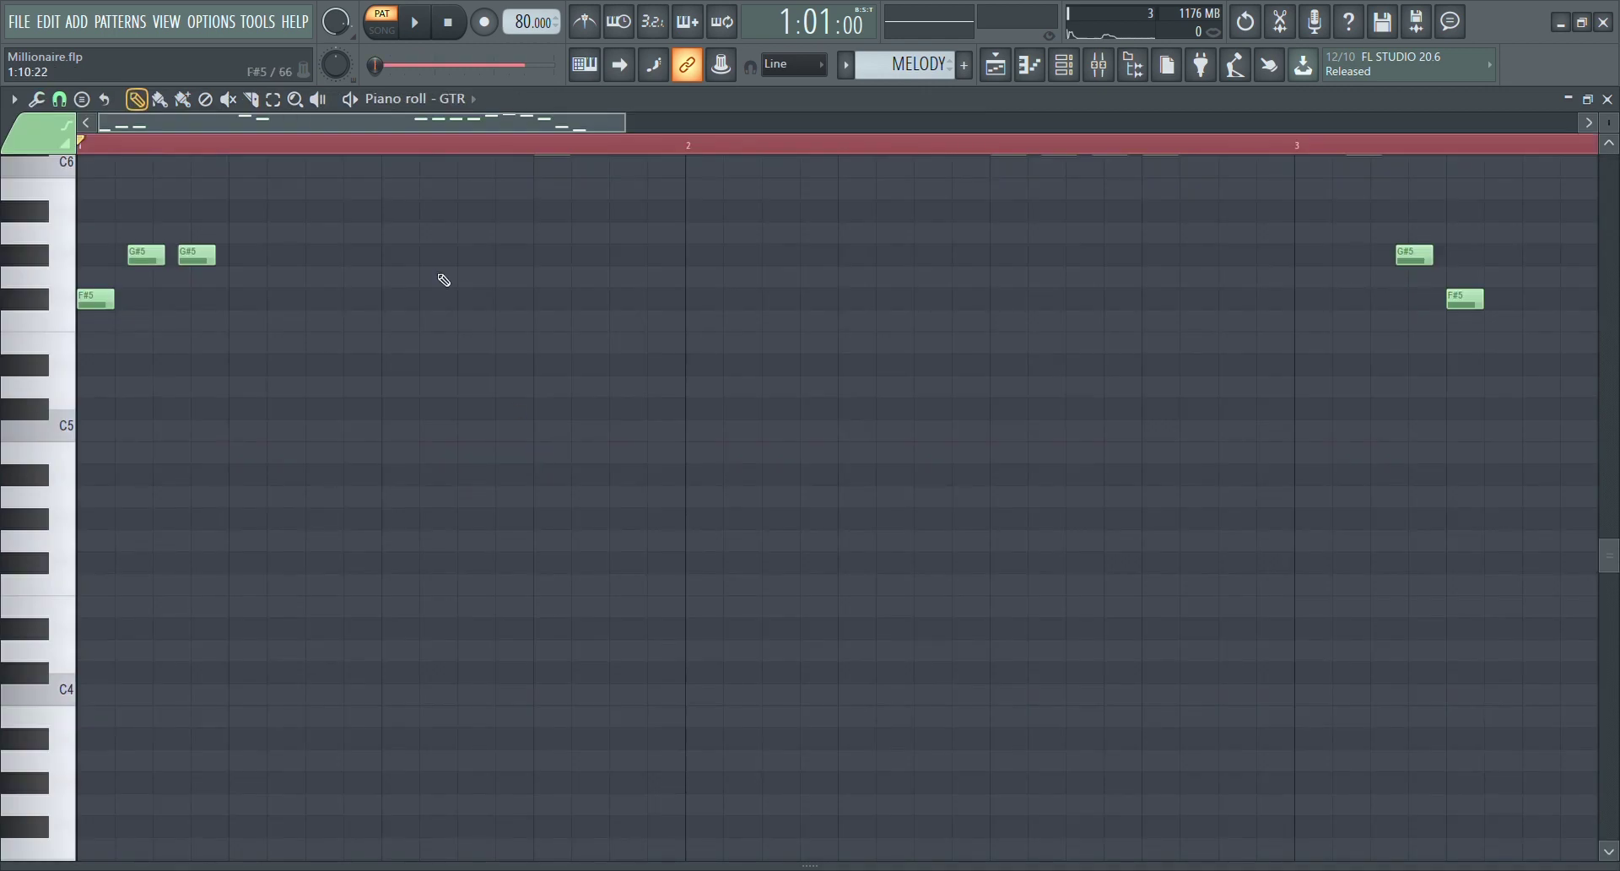
ctrl+right_click(443, 329)
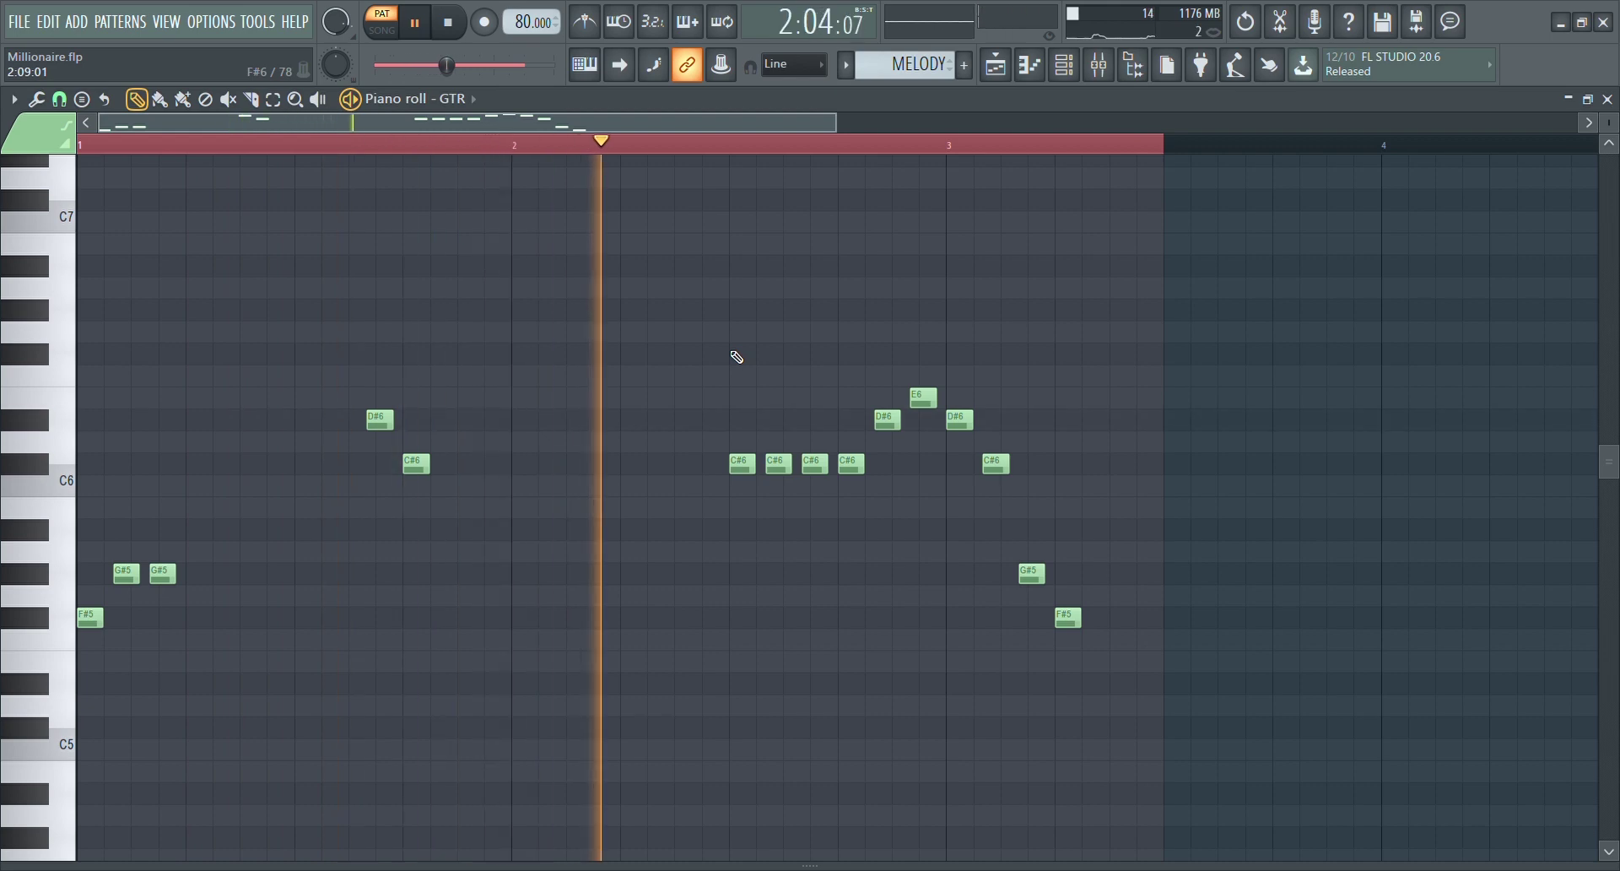
right_click(1055, 146)
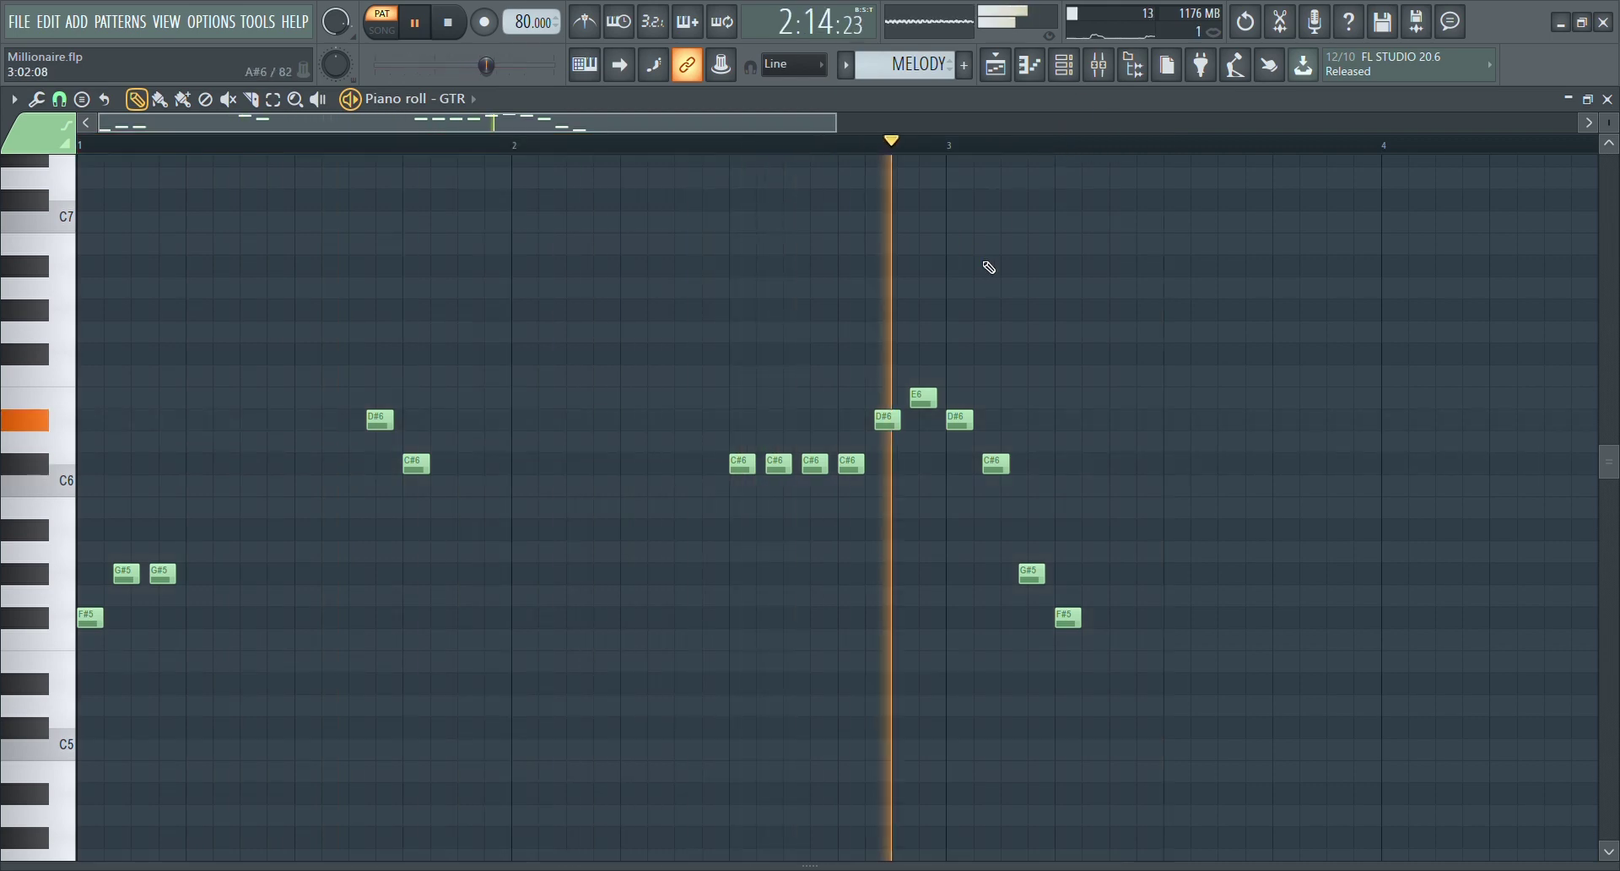
key(space)
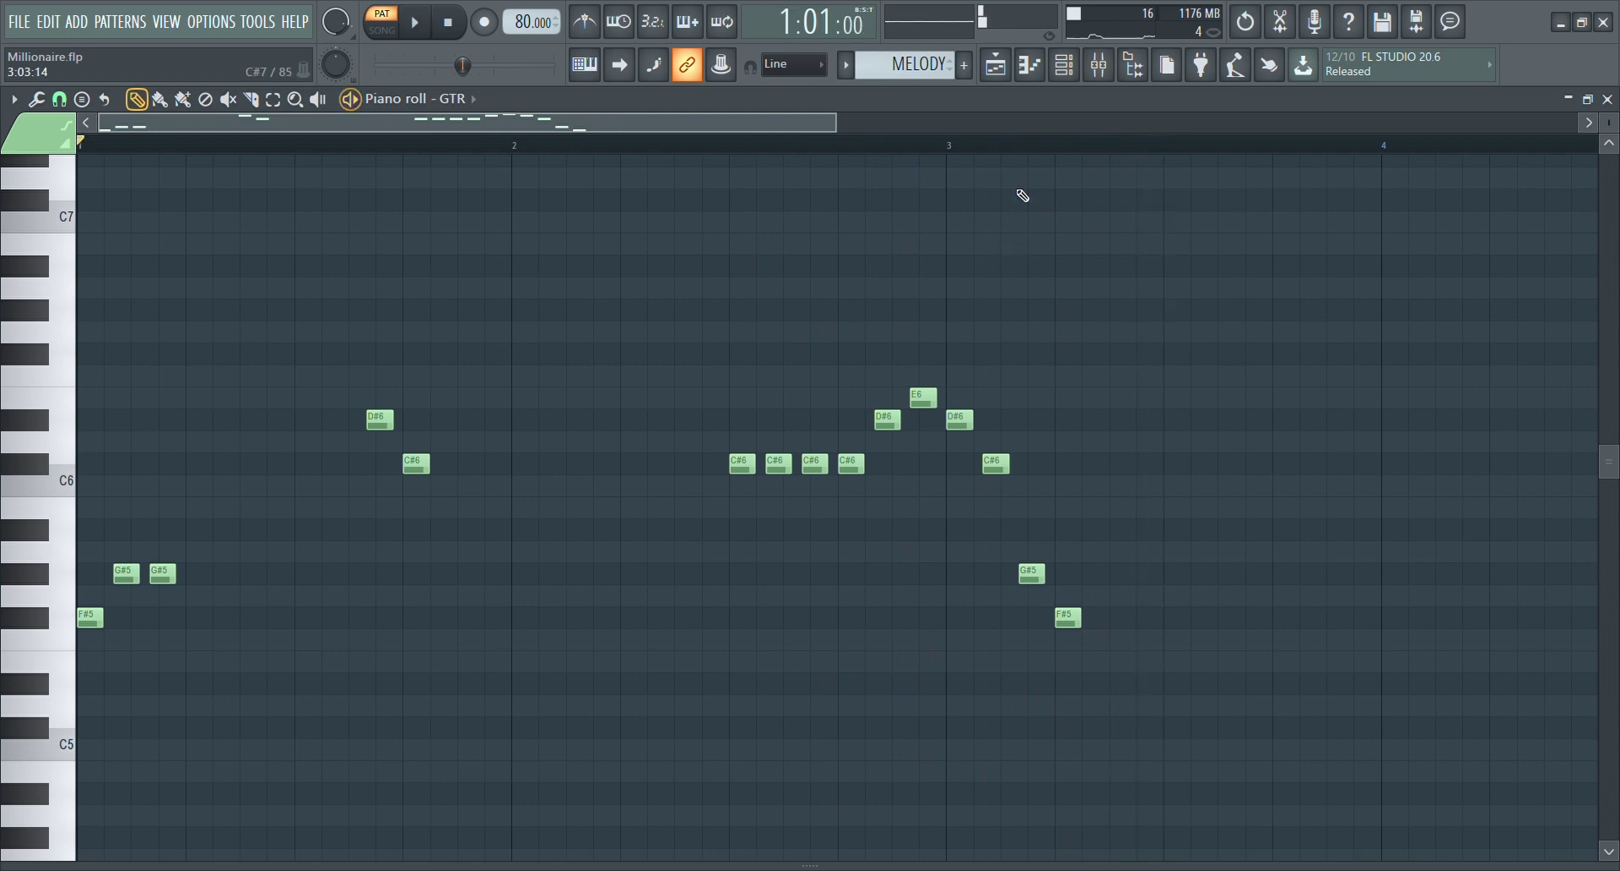
- Open the STAB CHORDS pattern from the playlist in the piano roll and play it through
click(997, 68)
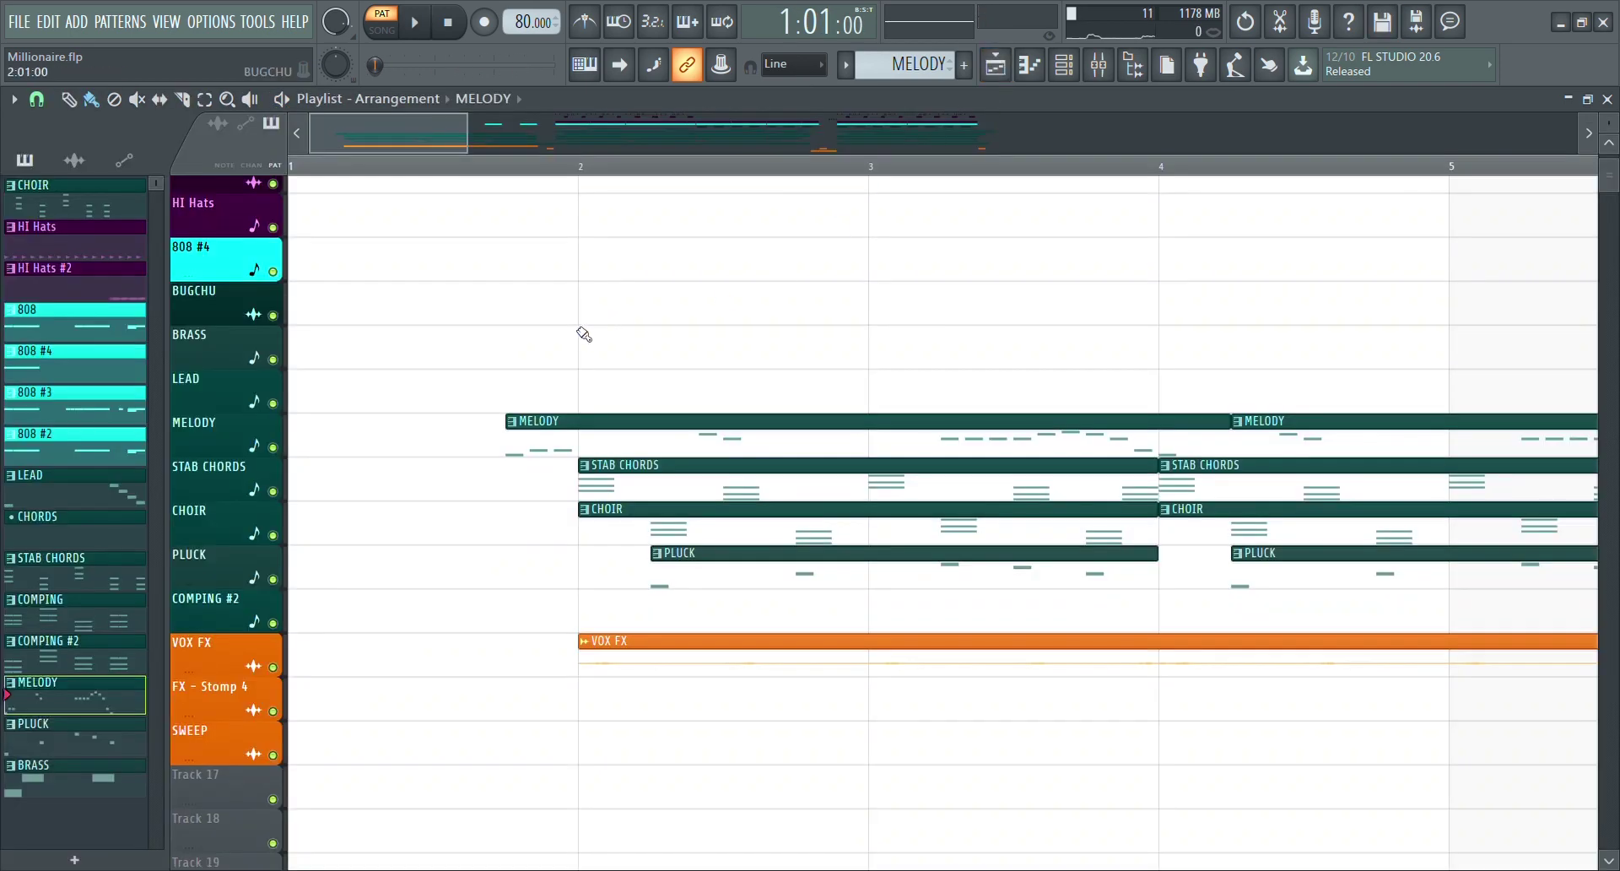
double_click(614, 494)
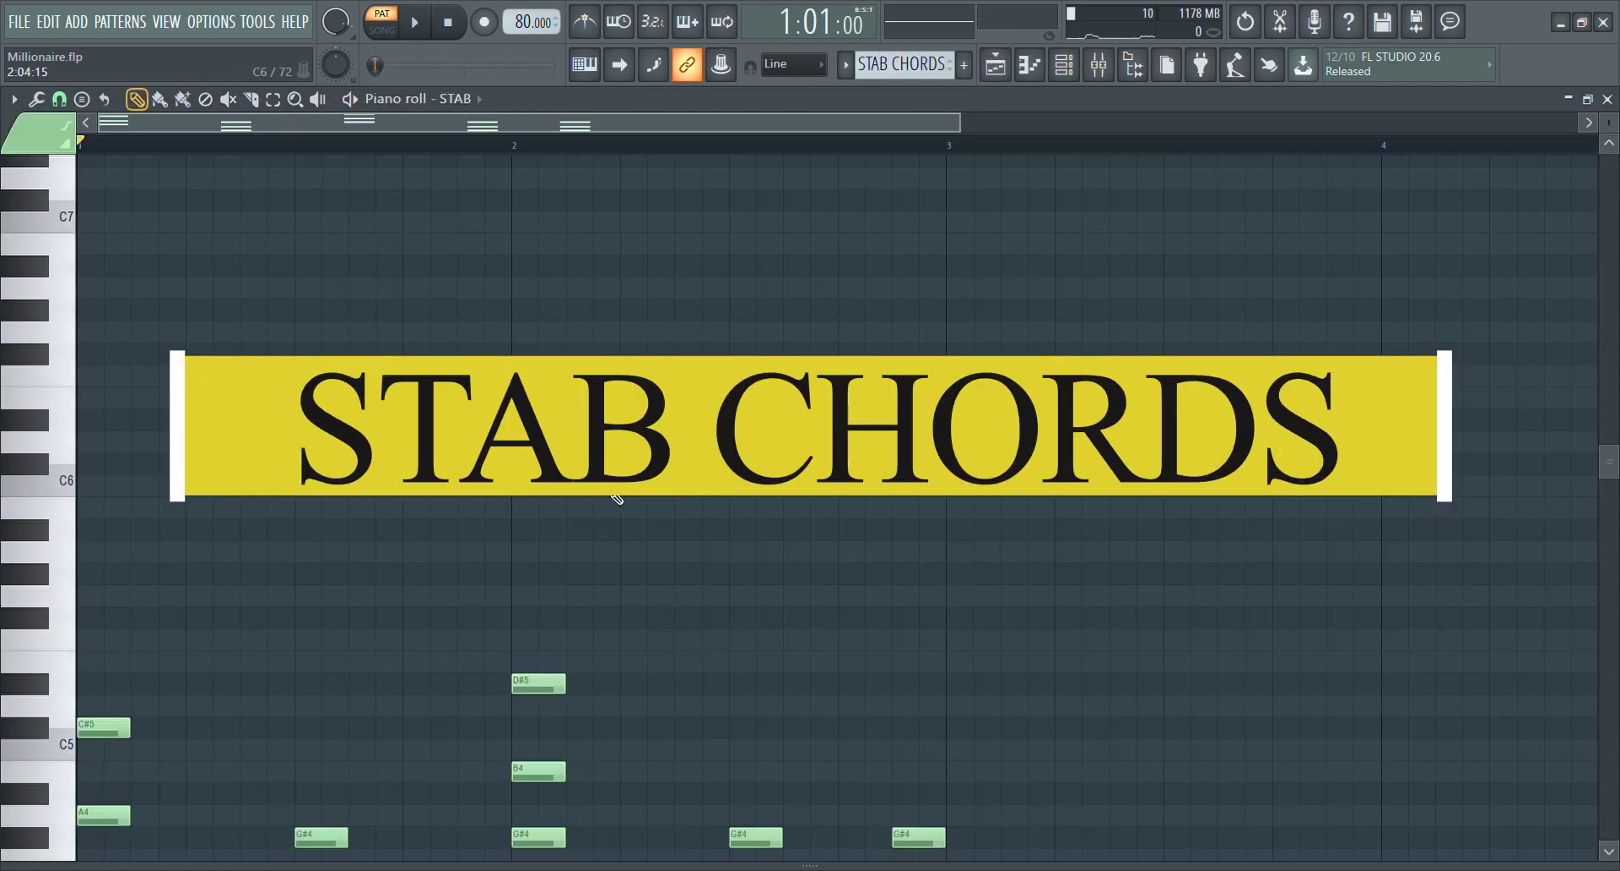
key(space)
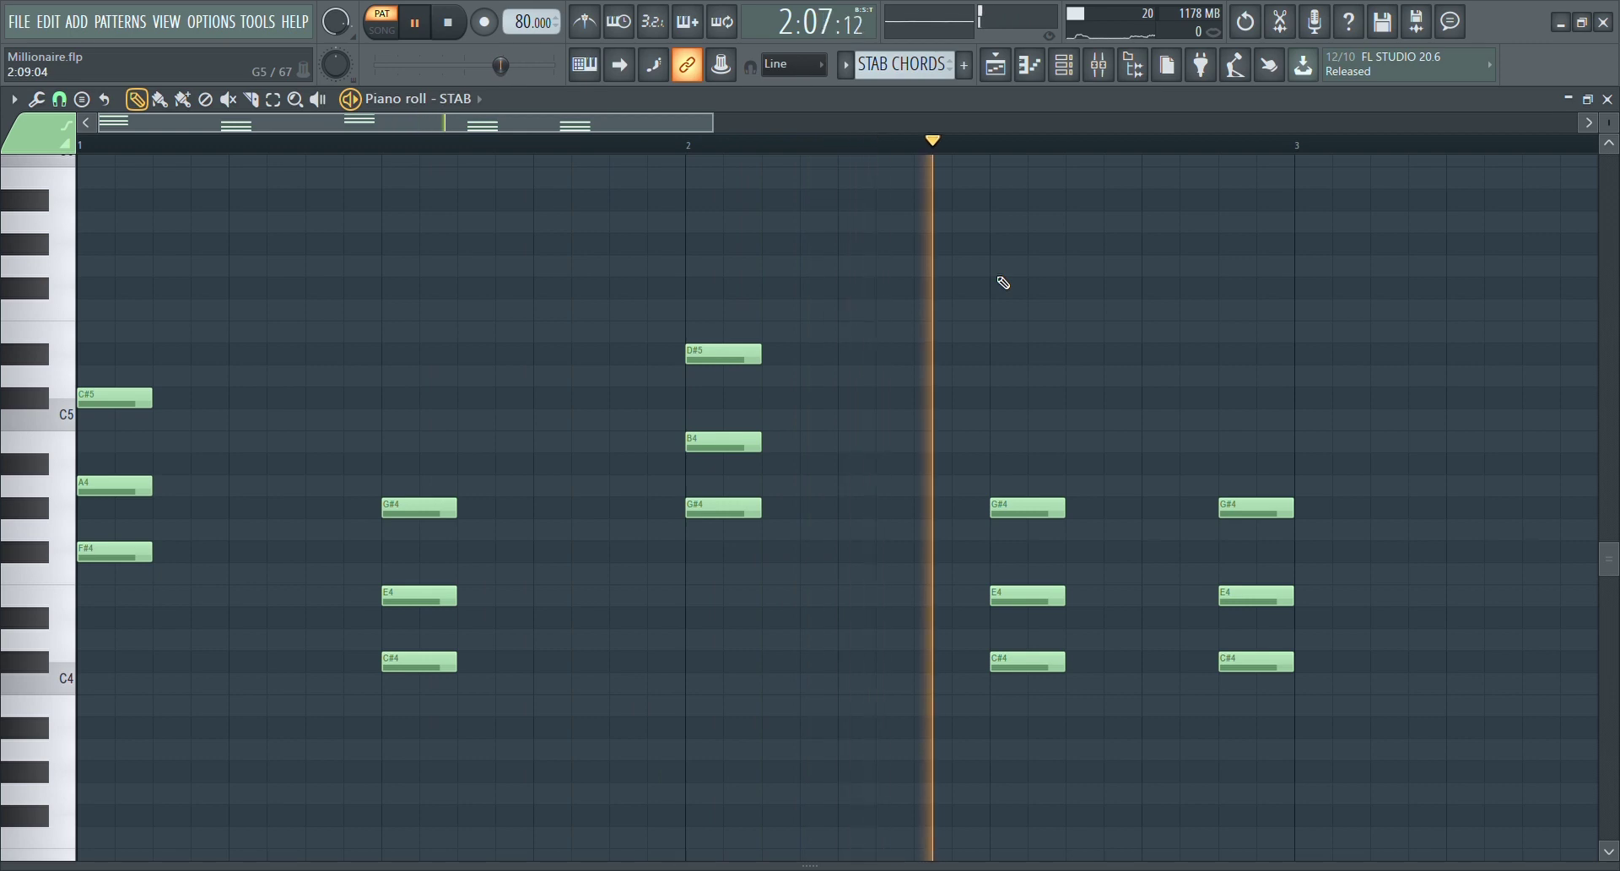
key(space)
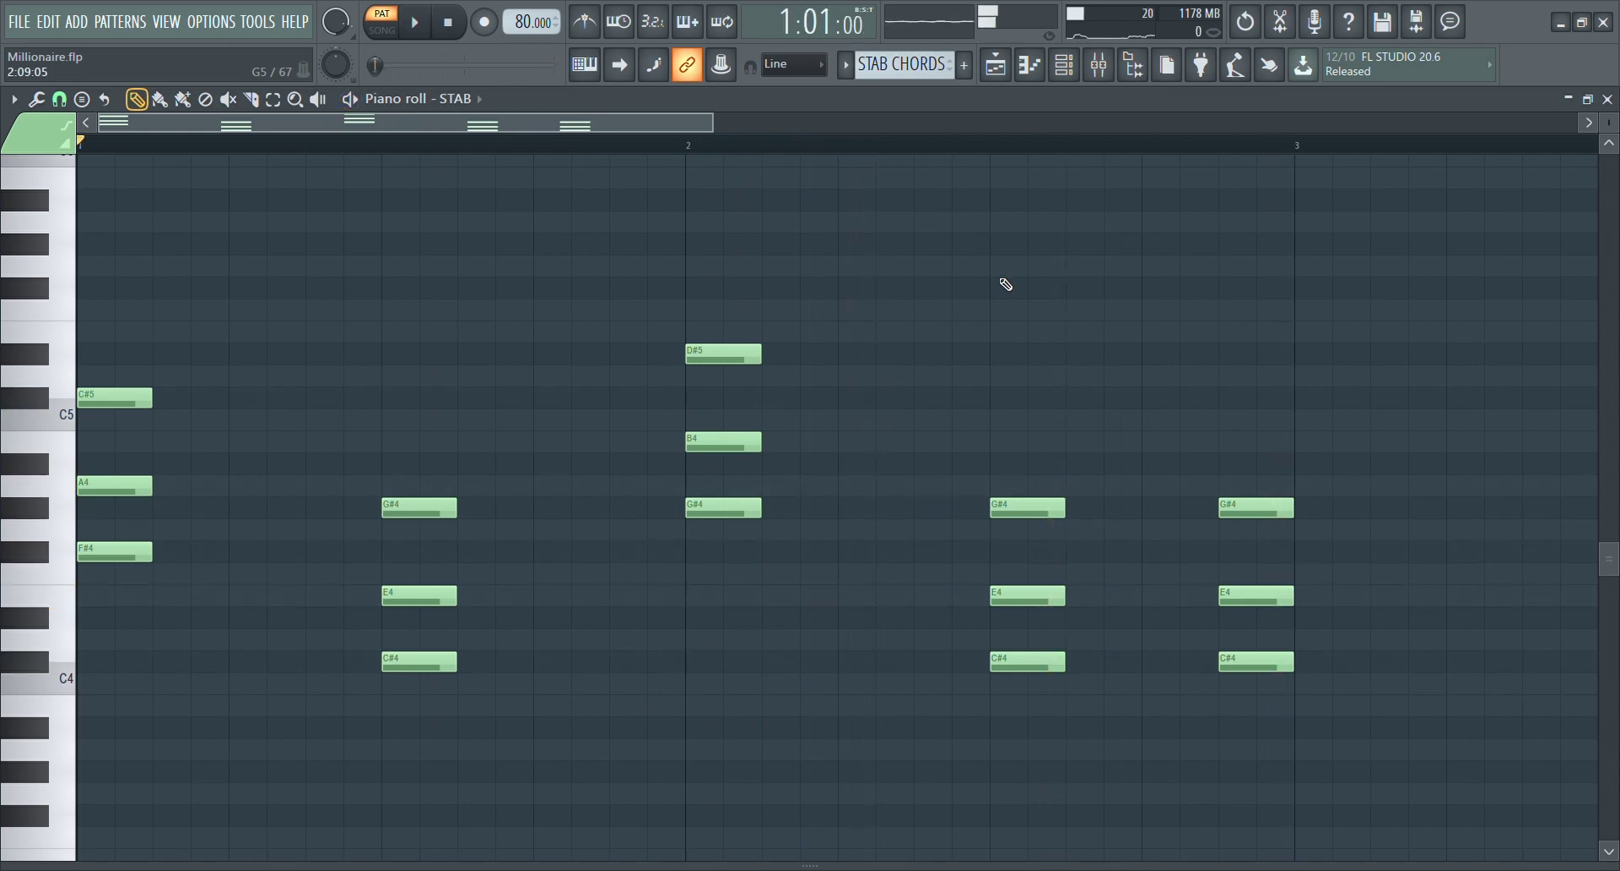
- Open the CHOIR pattern from the playlist in the piano roll and listen to its chords
click(997, 68)
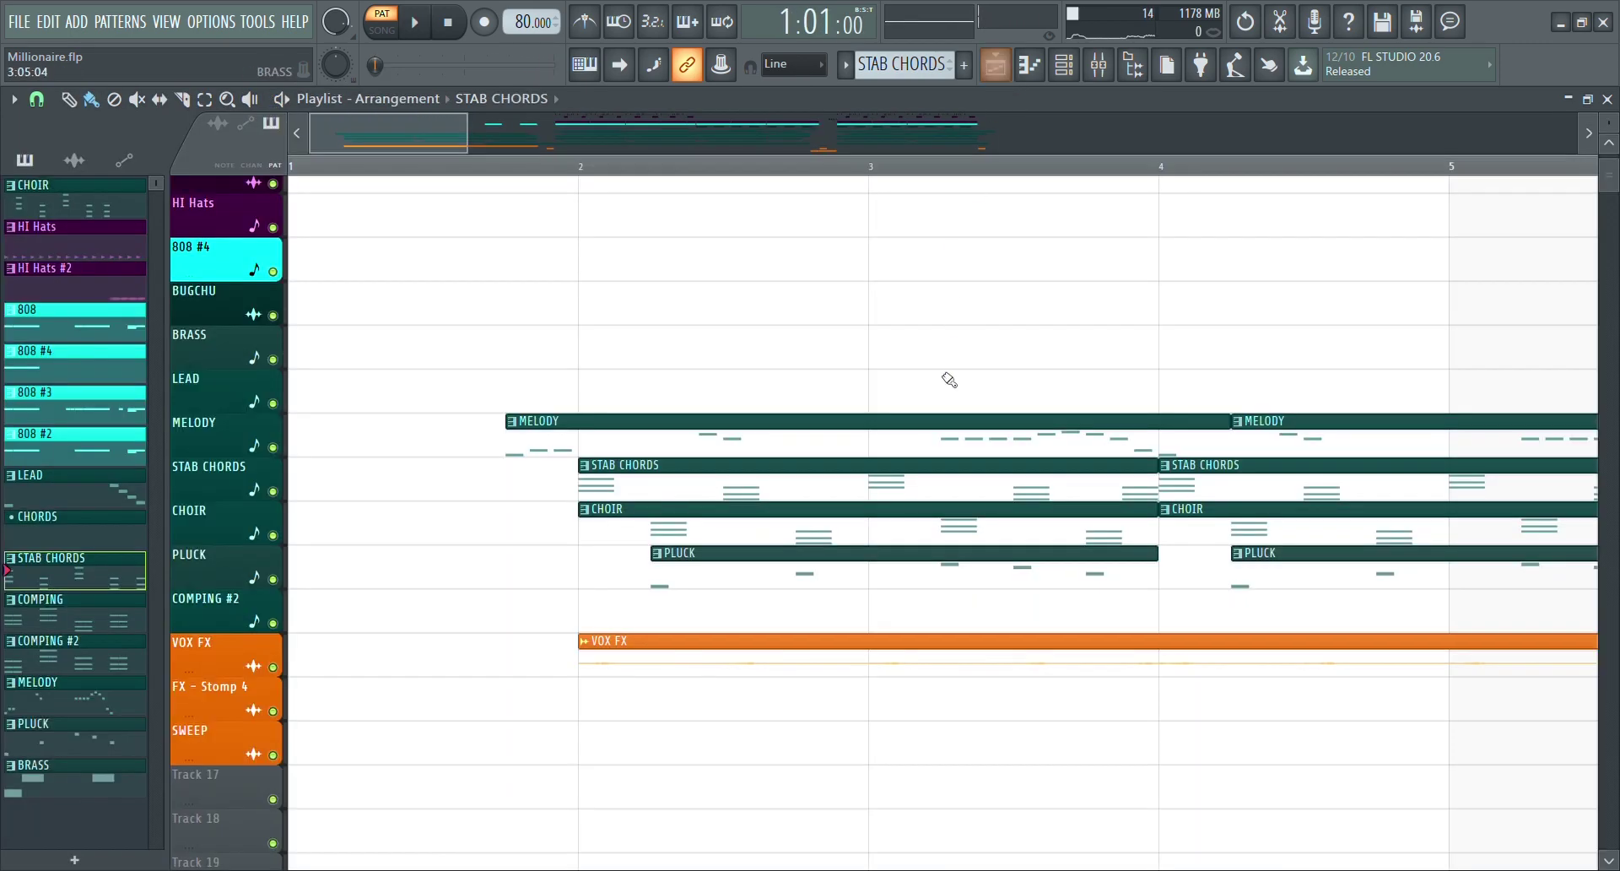
double_click(659, 541)
scroll(654, 539, up, 5)
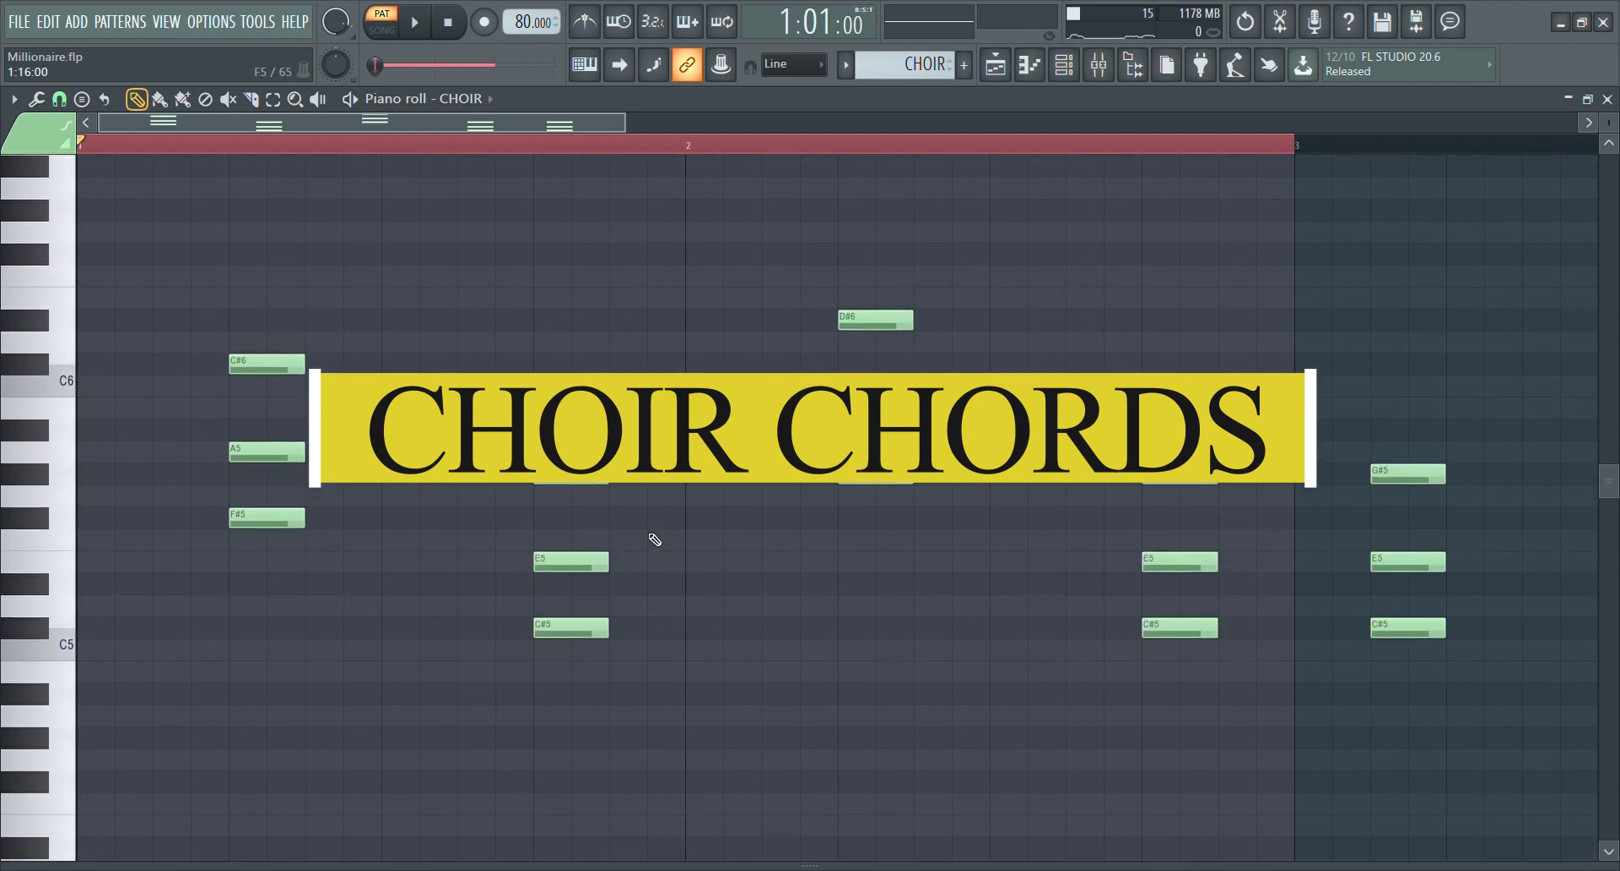
key(space)
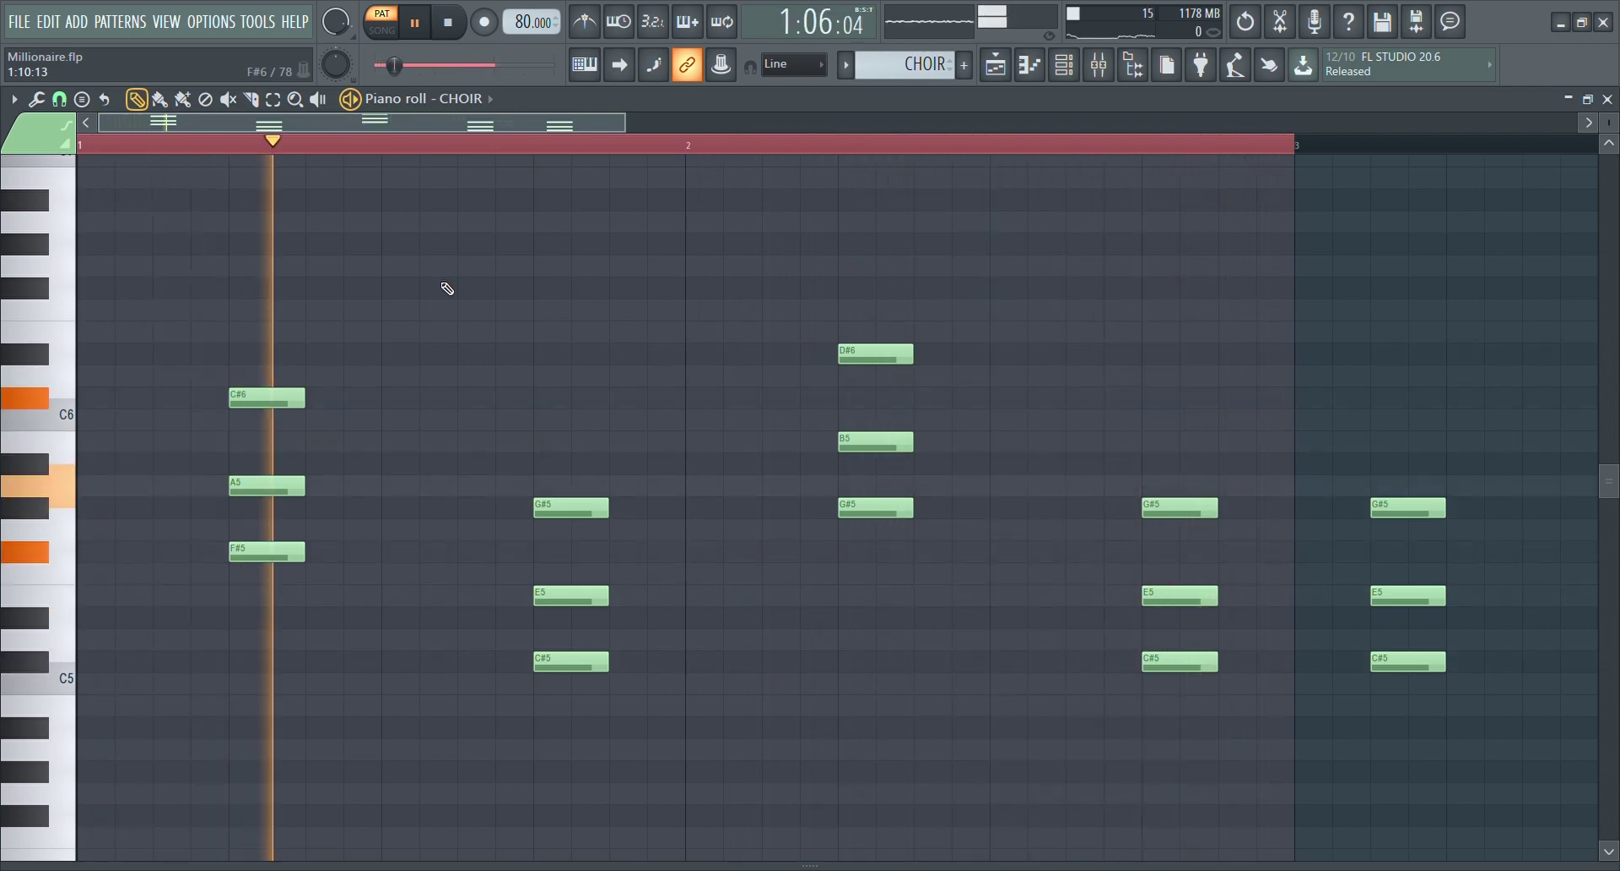
key(space)
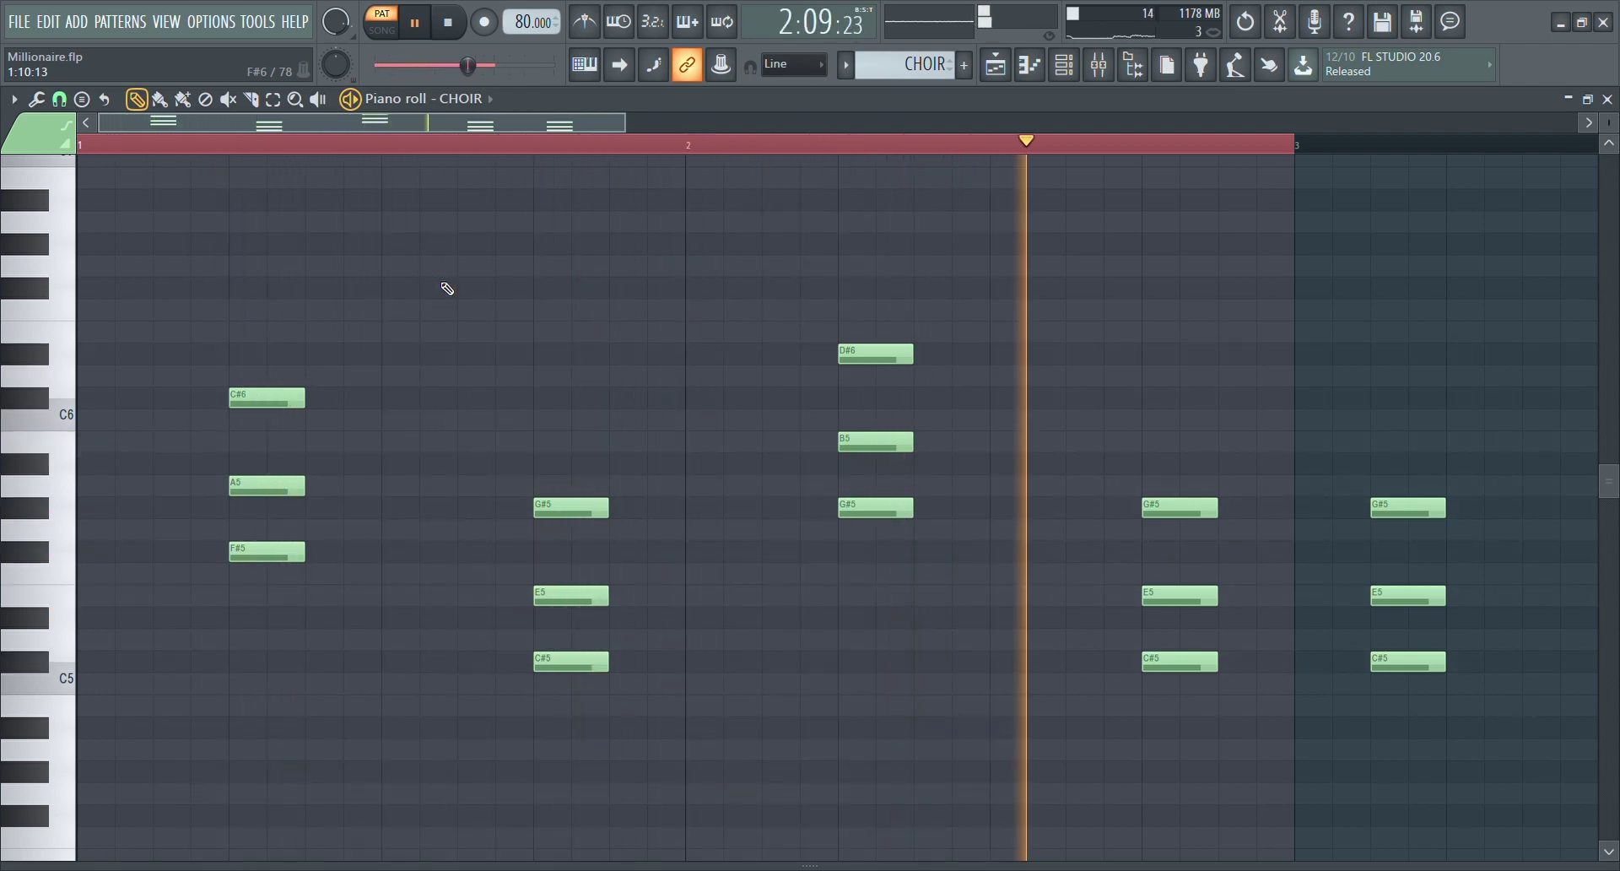
key(space)
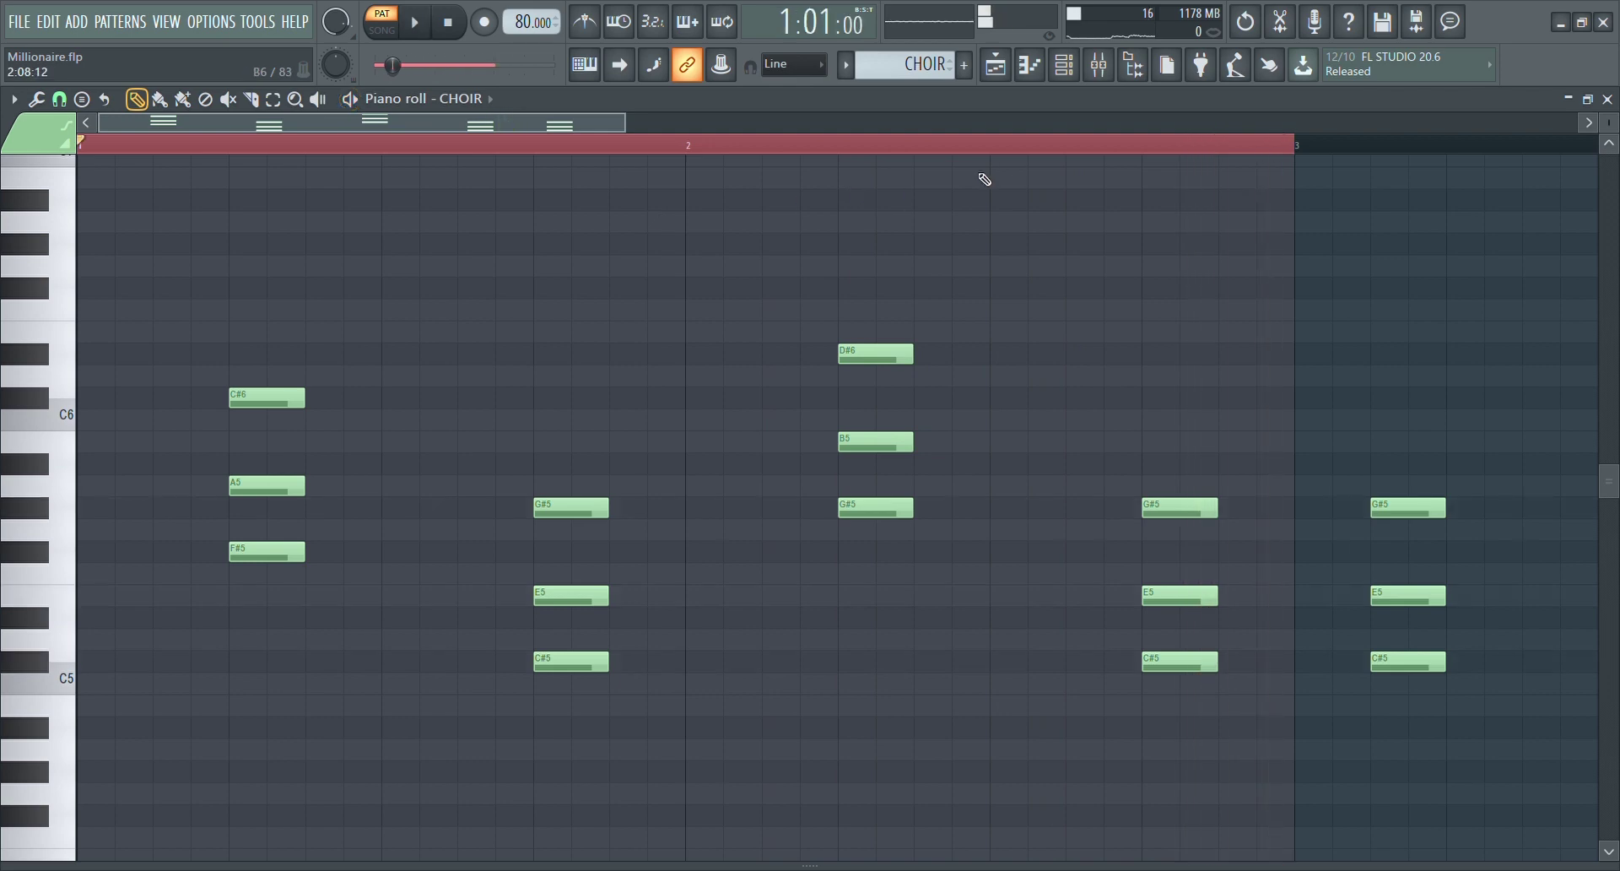
- Open the PLUCK pattern in the piano roll, and play it with its time selection cleared
click(996, 65)
double_click(678, 585)
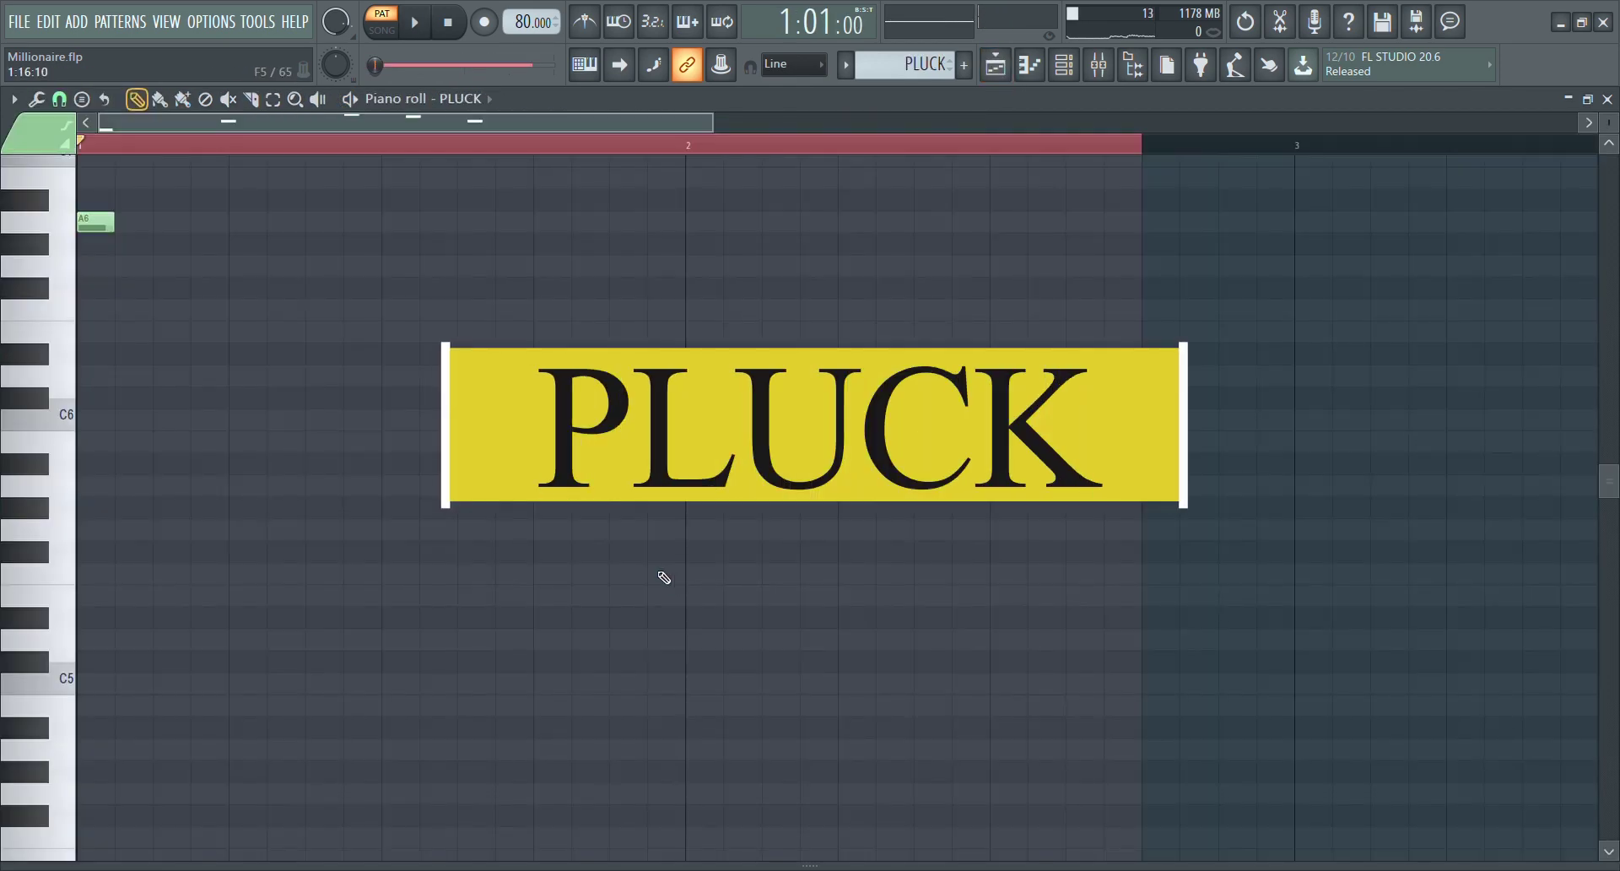
scroll(481, 417, up, 5)
key(space)
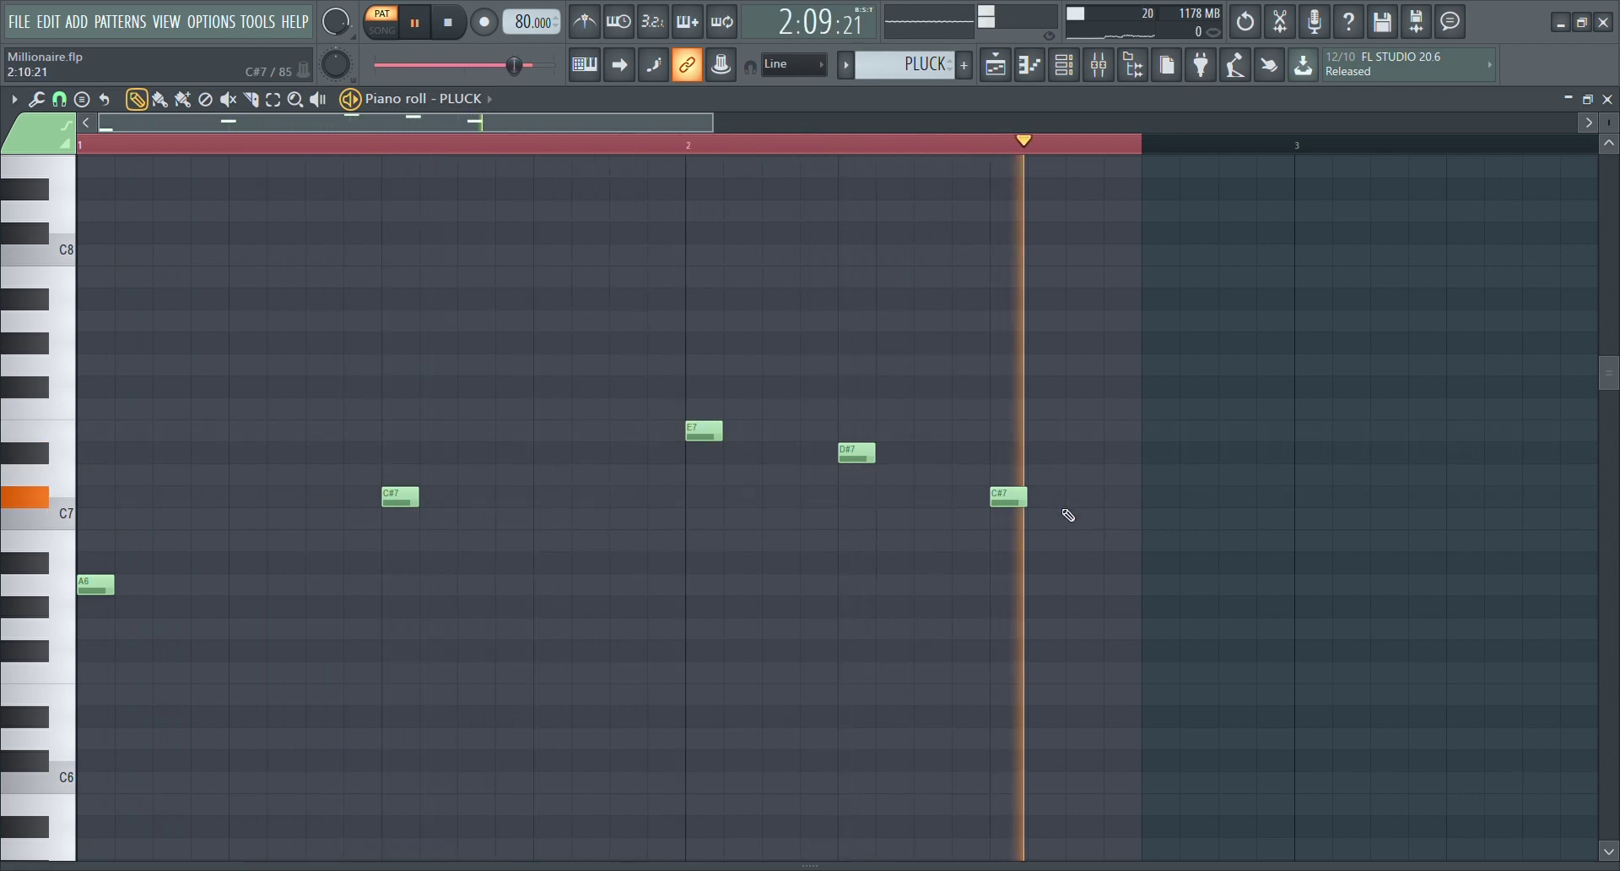
right_click(1014, 150)
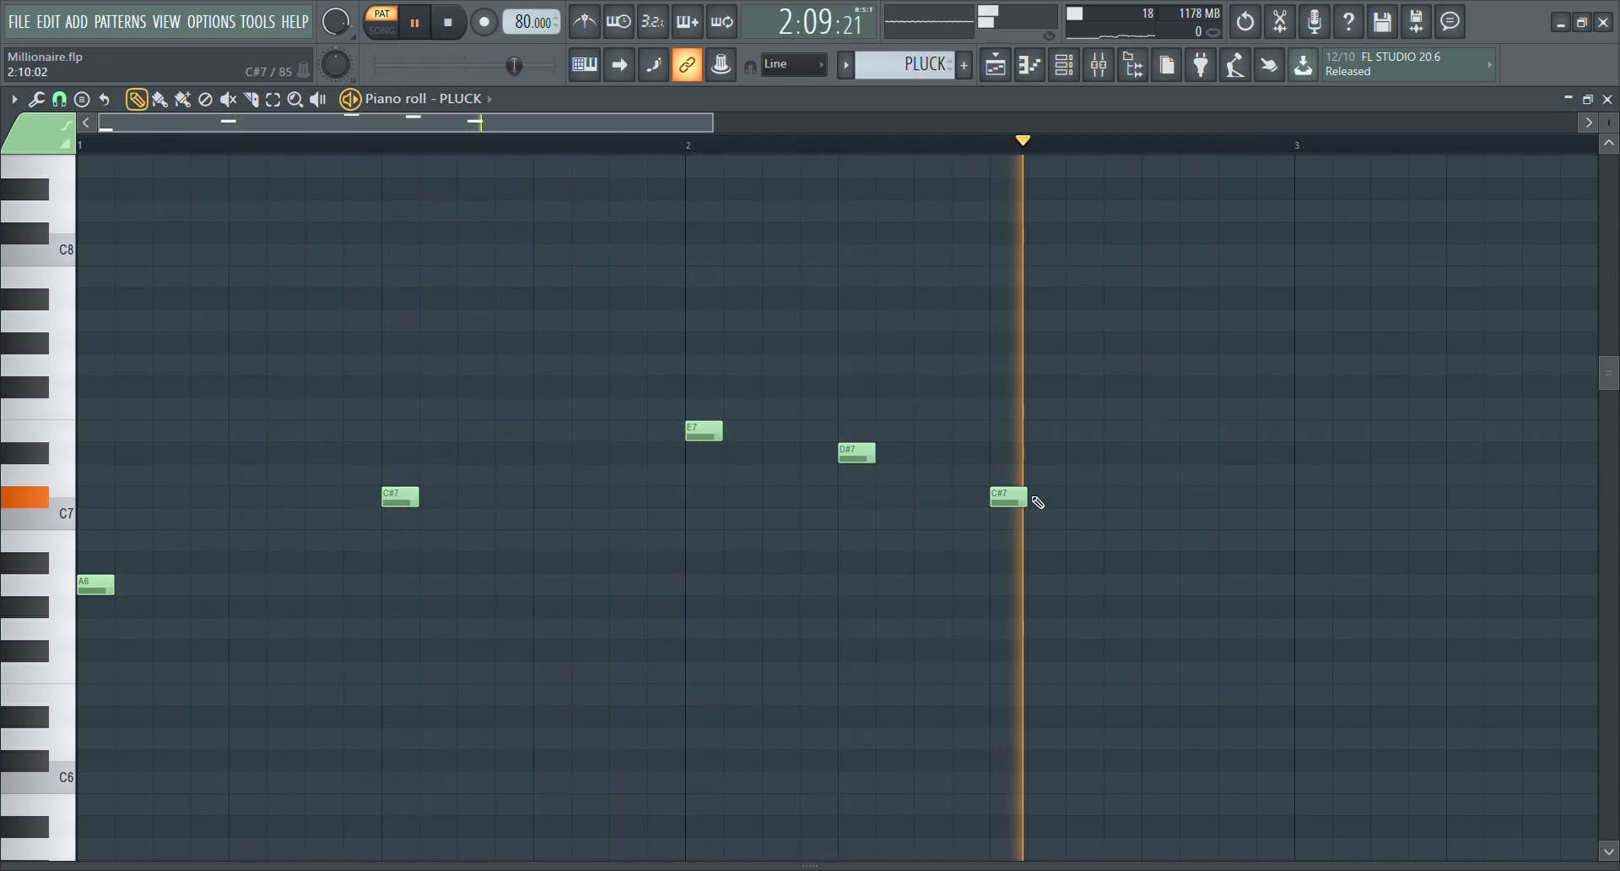
key(space)
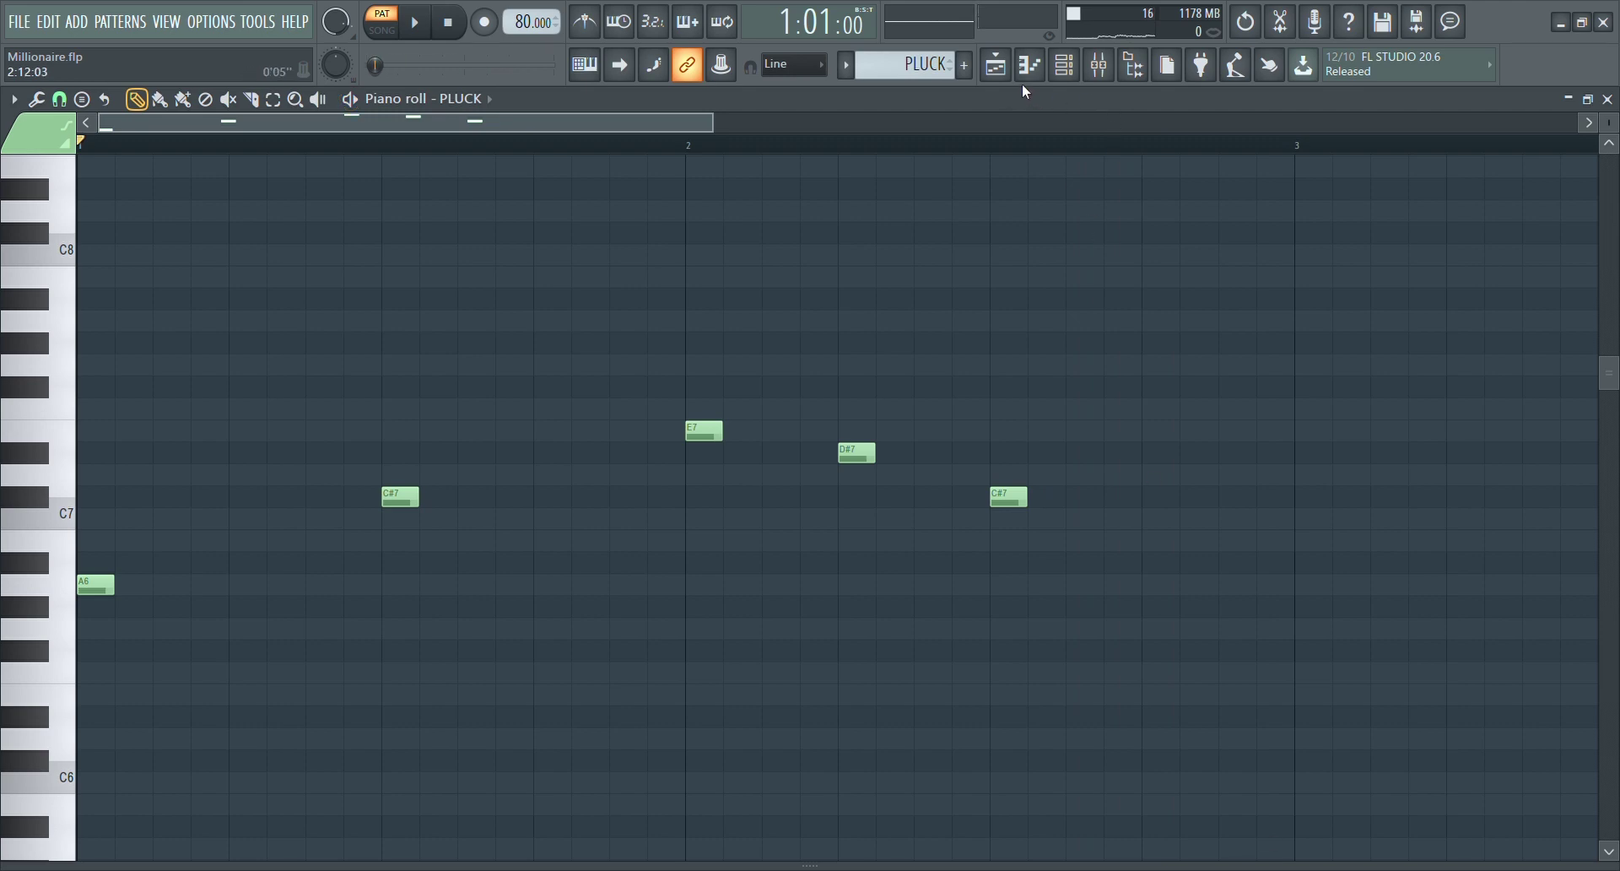
- Return to the playlist and play the arrangement in song mode from bar 2 to hear the intro layers together
click(996, 65)
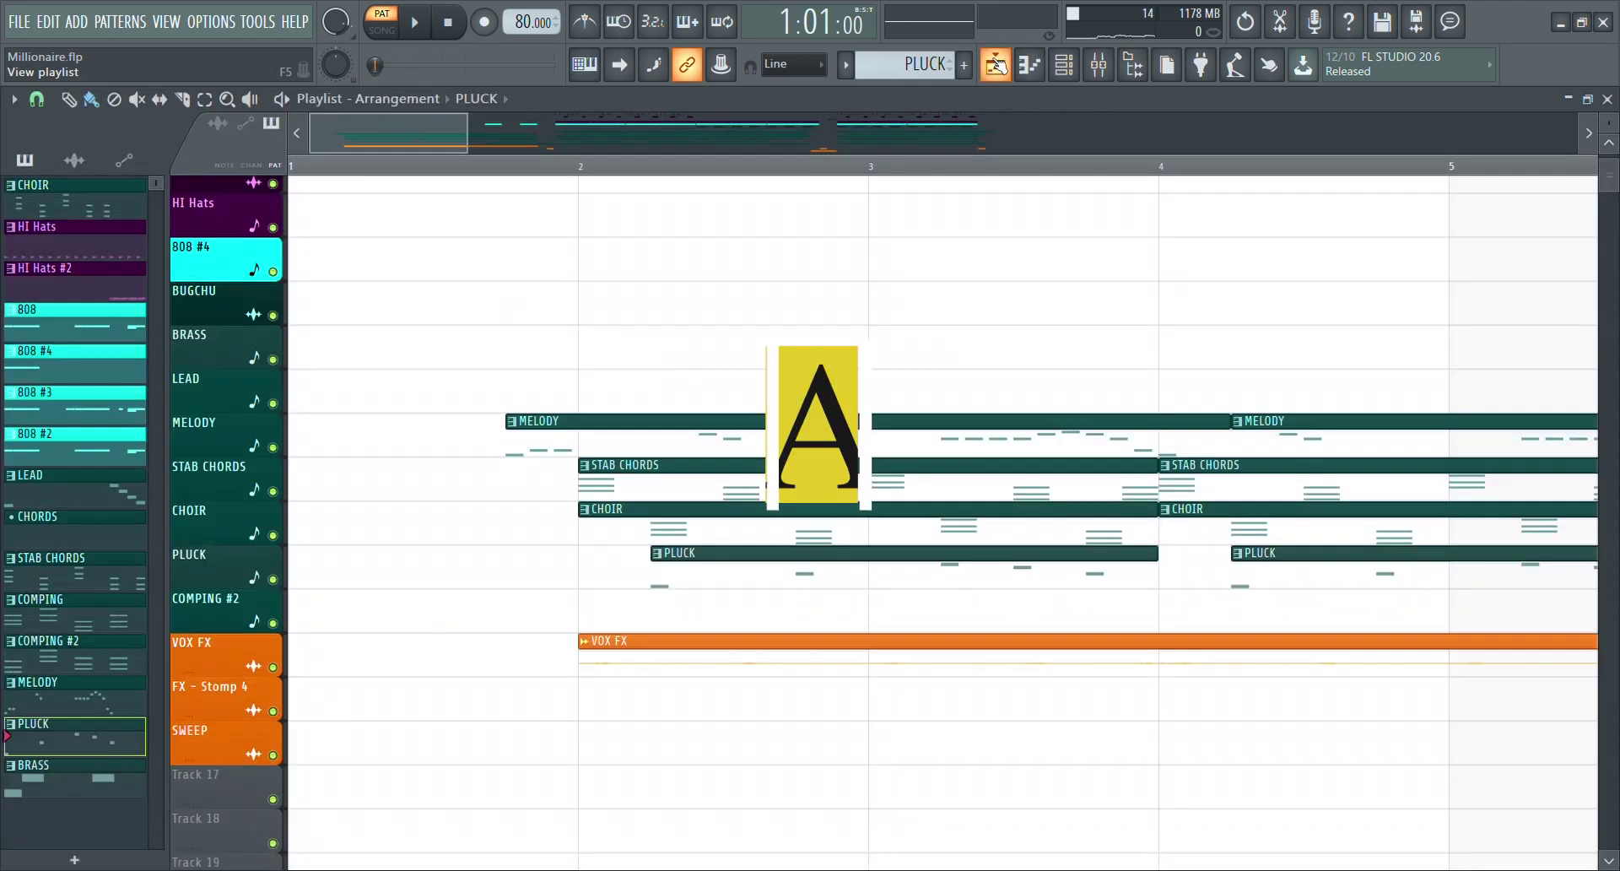
right_click(272, 667)
click(581, 165)
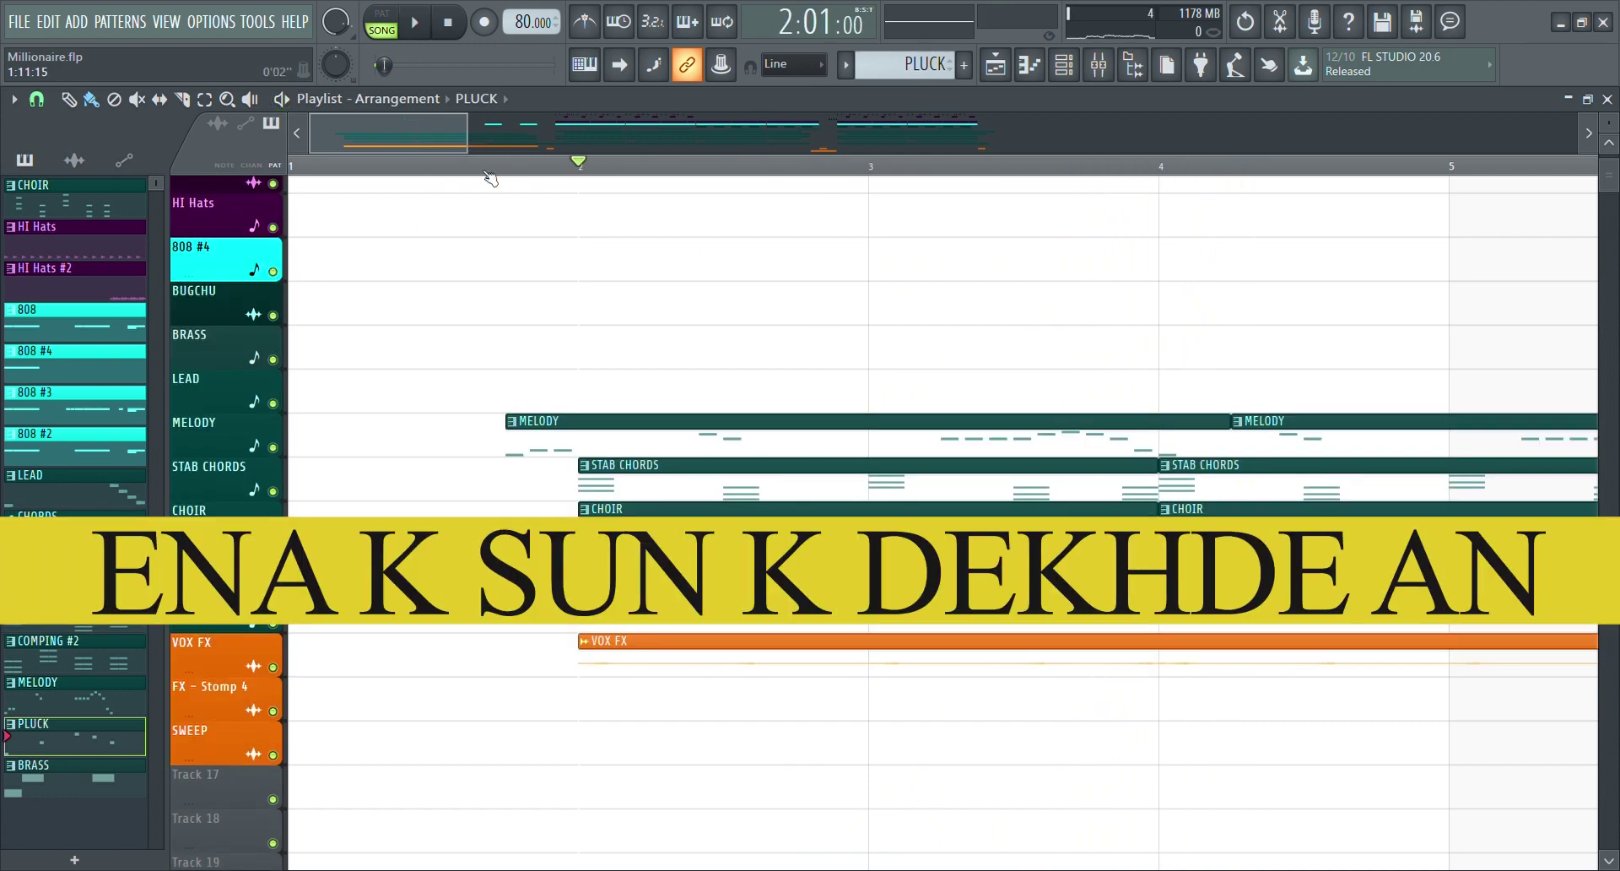
key(space)
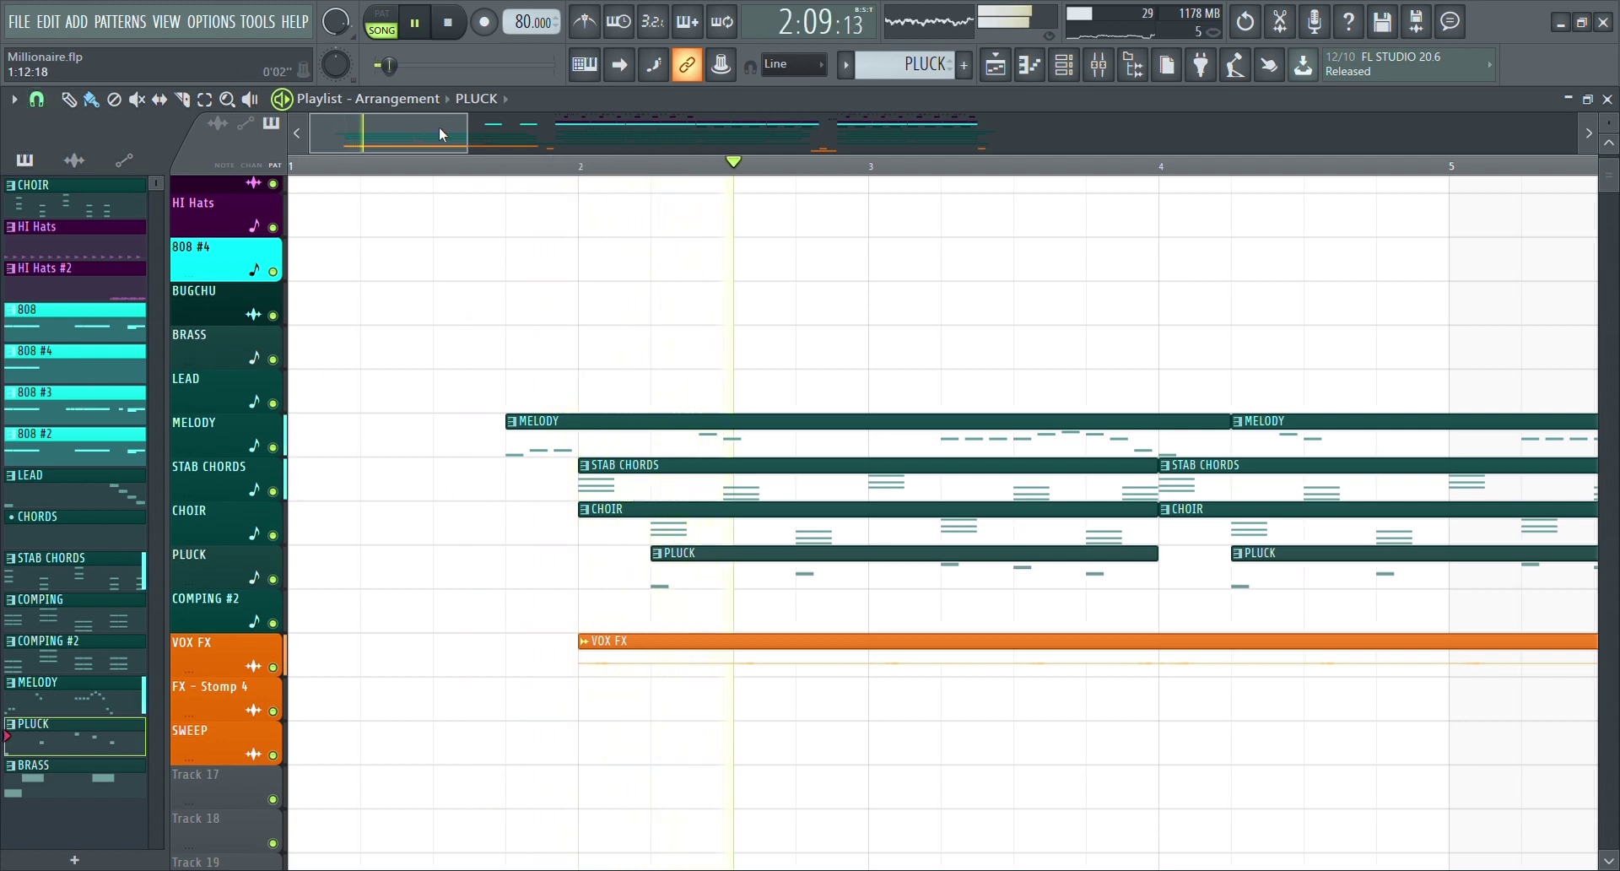
drag(440, 134, 459, 135)
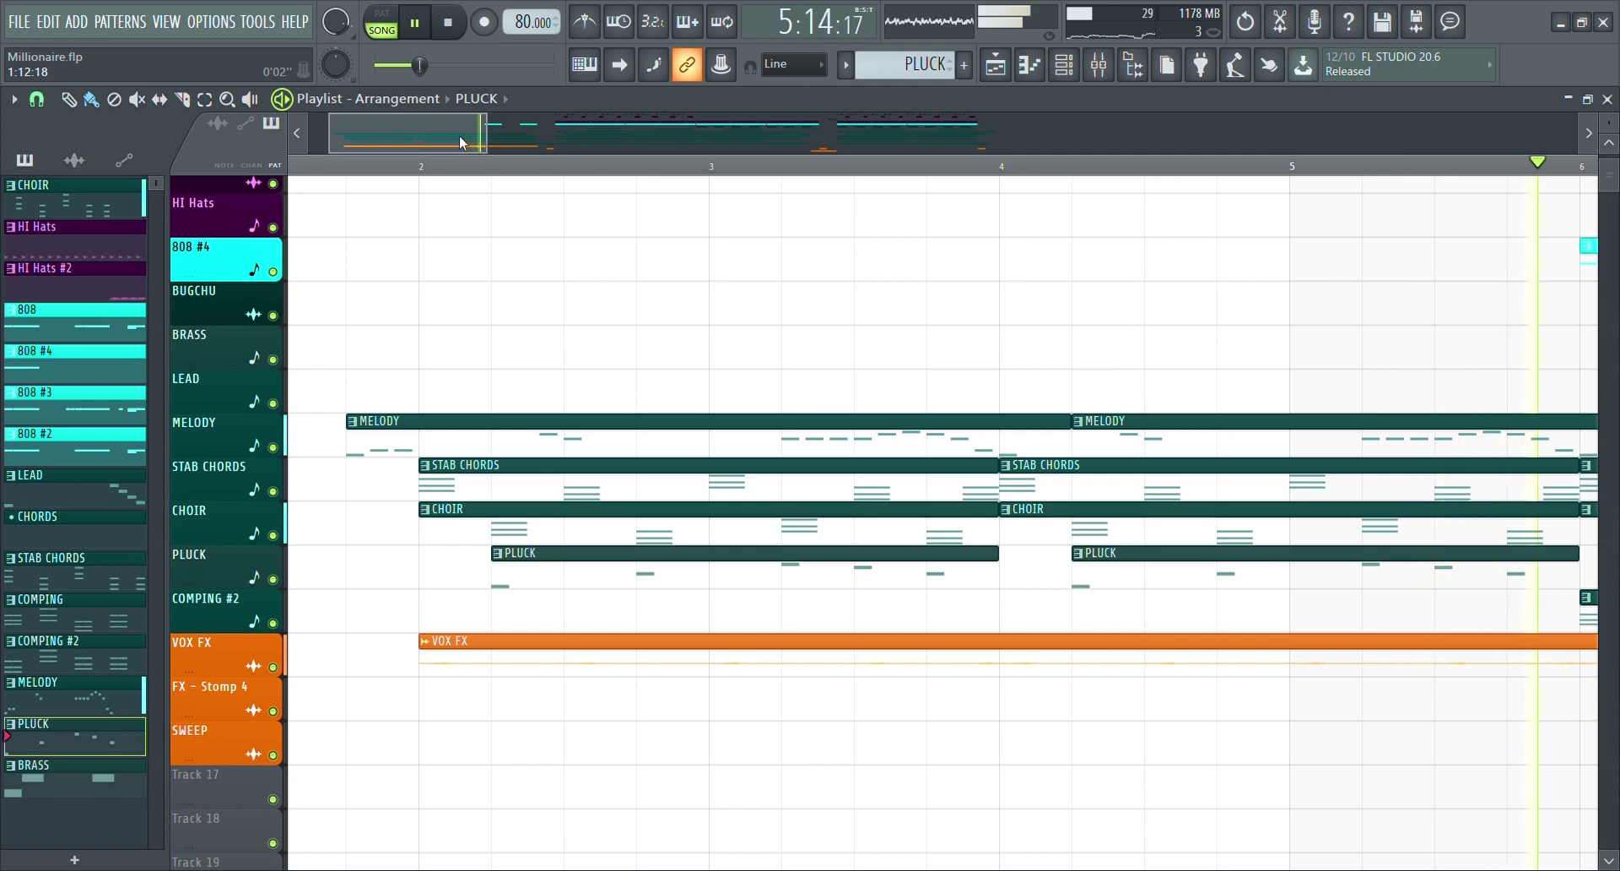
key(space)
- Solo the 808 #4 track in the playlist and place the playback position at bar 6
drag(440, 134, 537, 133)
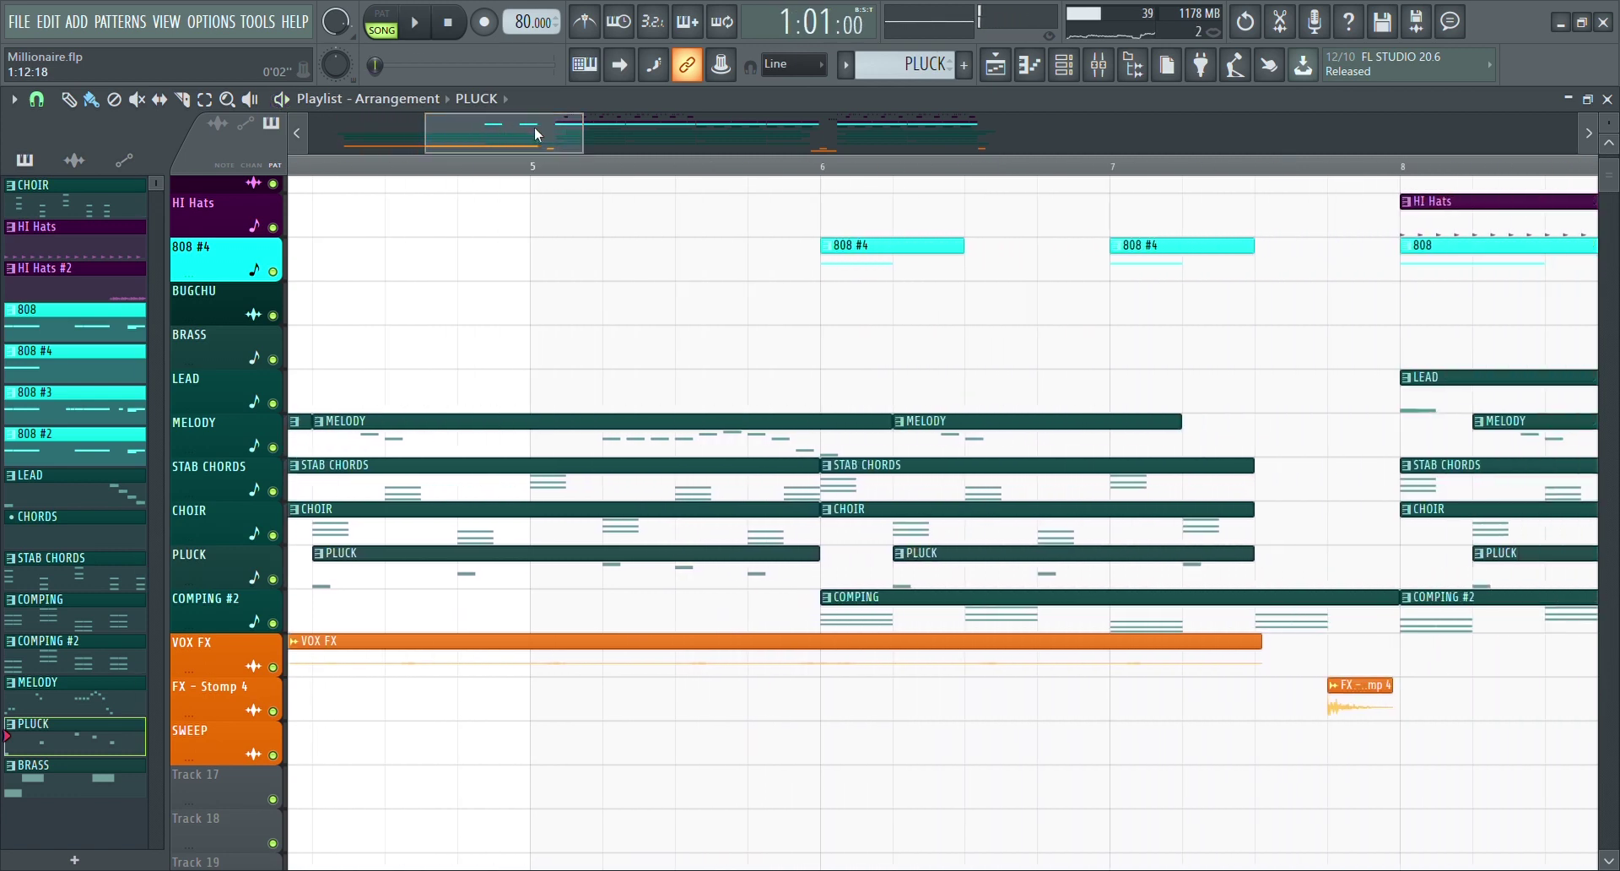
scroll(452, 358, up, 3)
ctrl+click(273, 386)
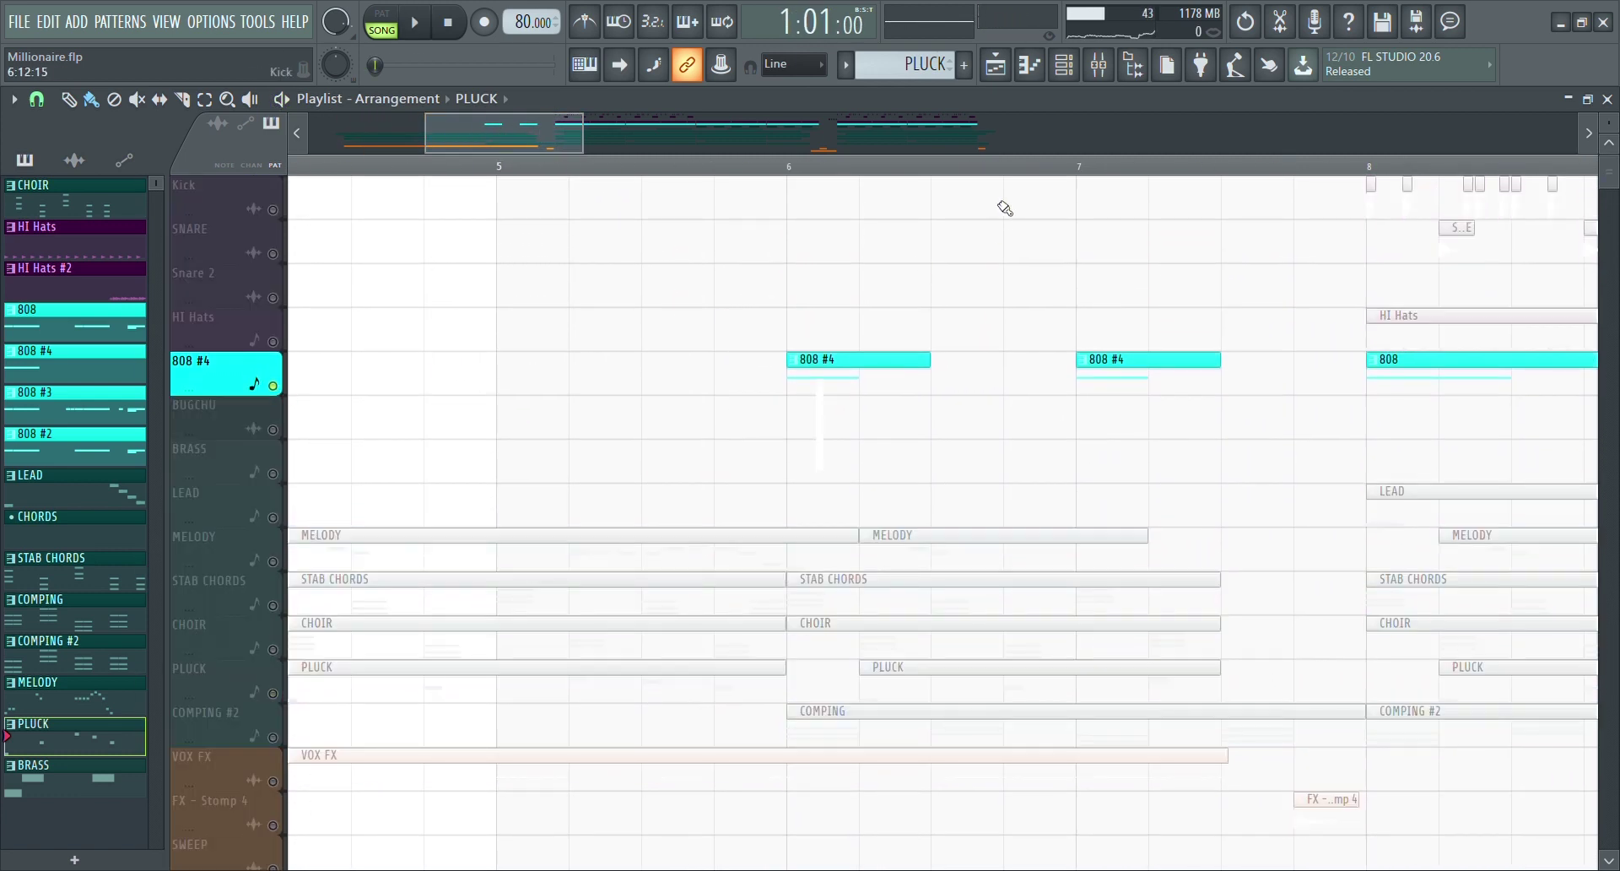
click(787, 162)
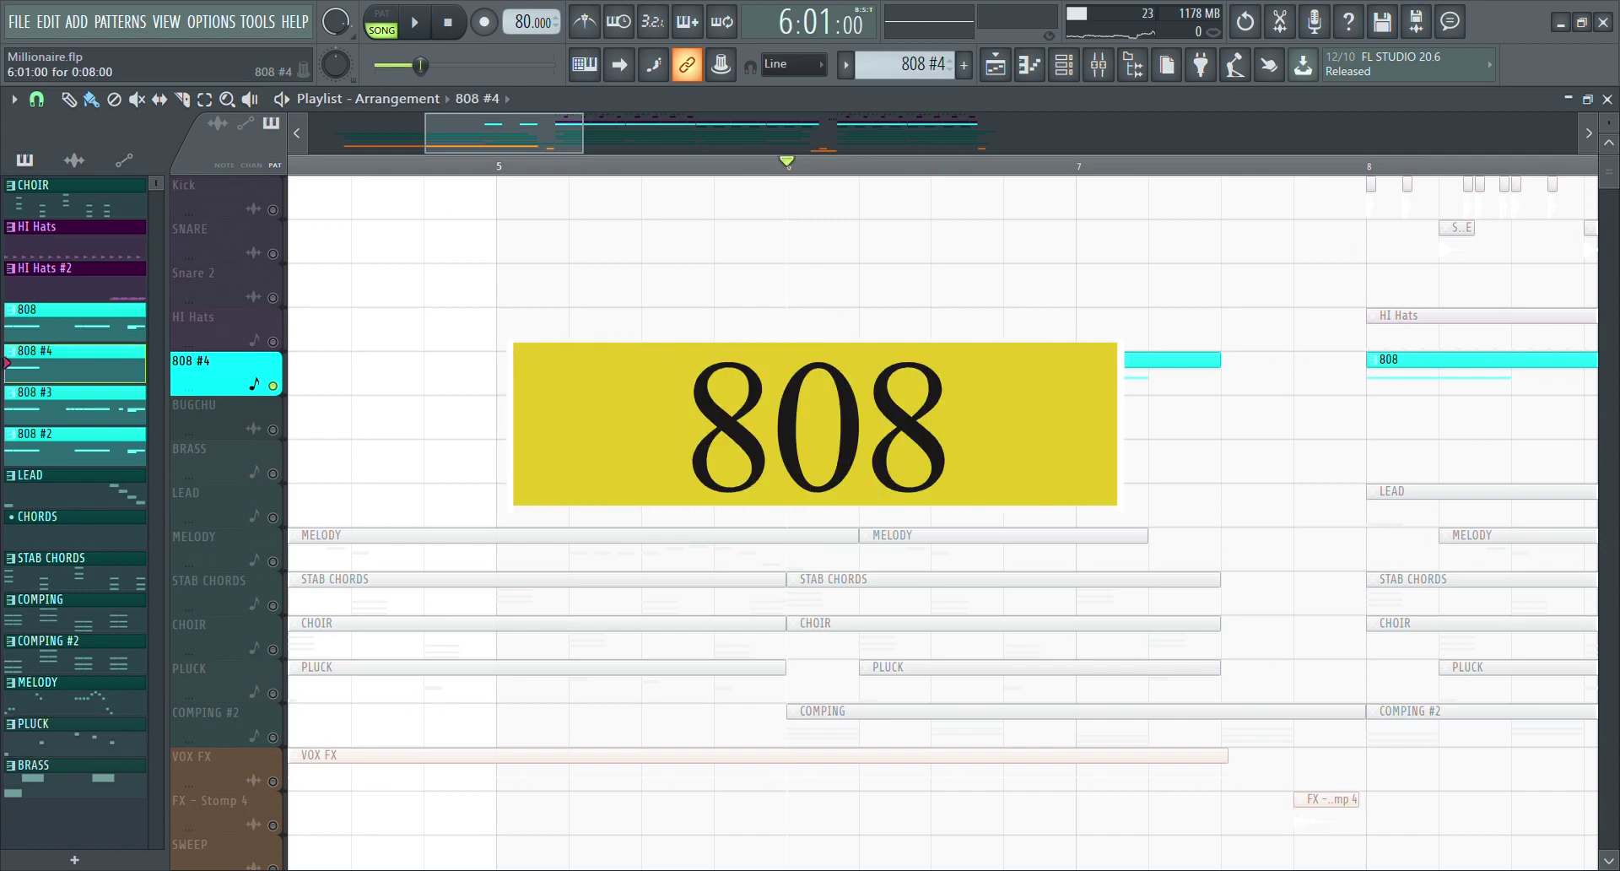
- Play the 808 #4 pattern in the piano roll with its time selection cleared, and play its clips in the playlist
double_click(829, 364)
scroll(388, 258, down, 5)
scroll(386, 256, up, 2)
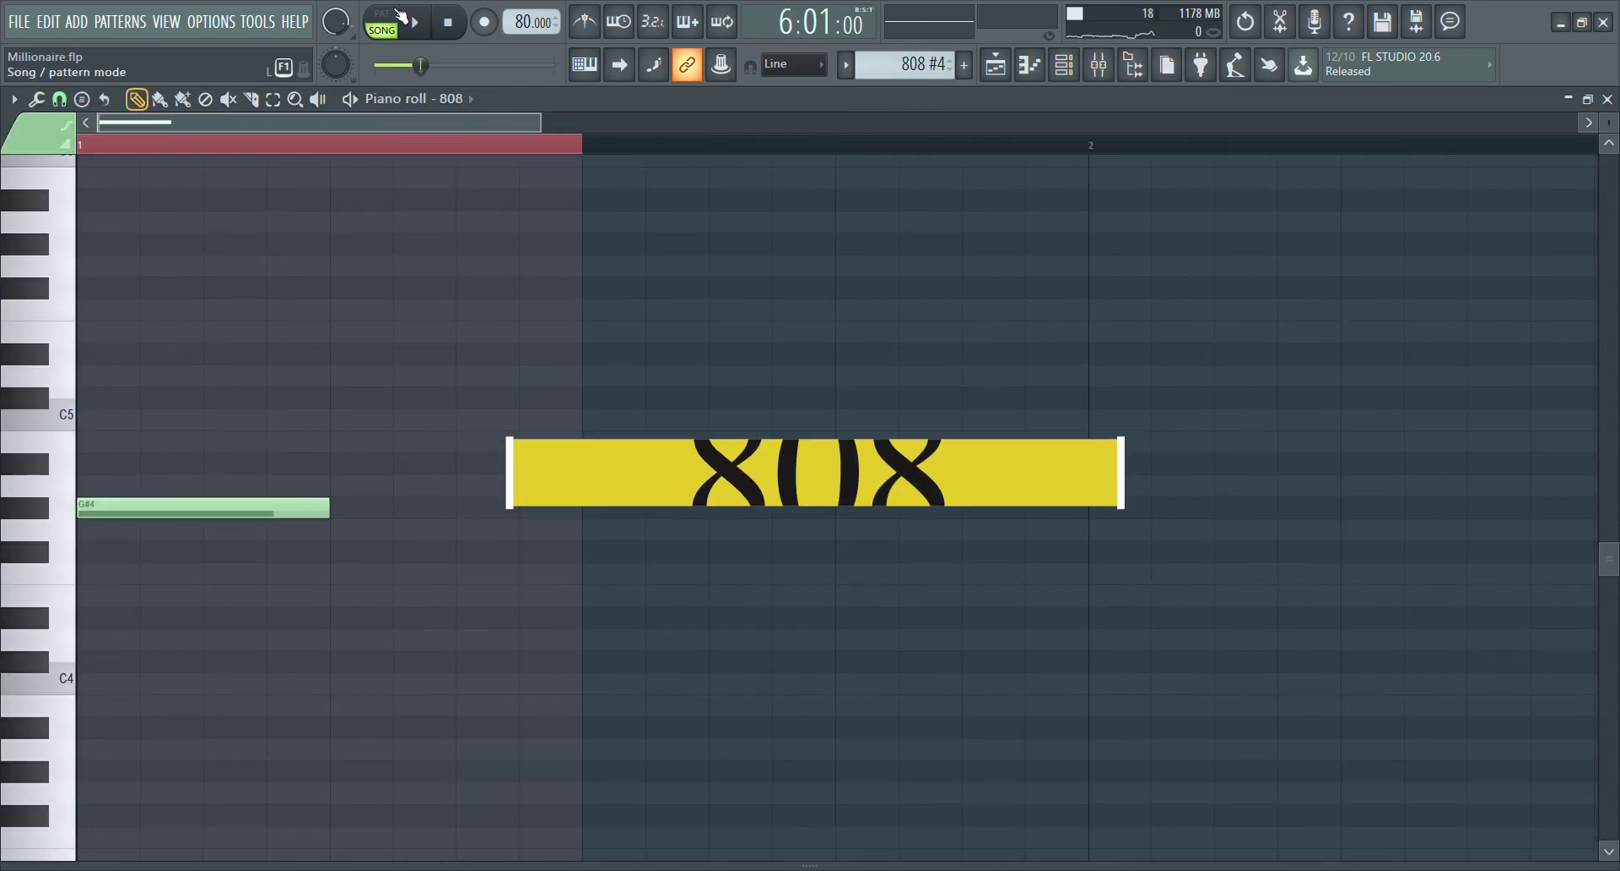
click(395, 18)
ctrl+click(431, 150)
key(space)
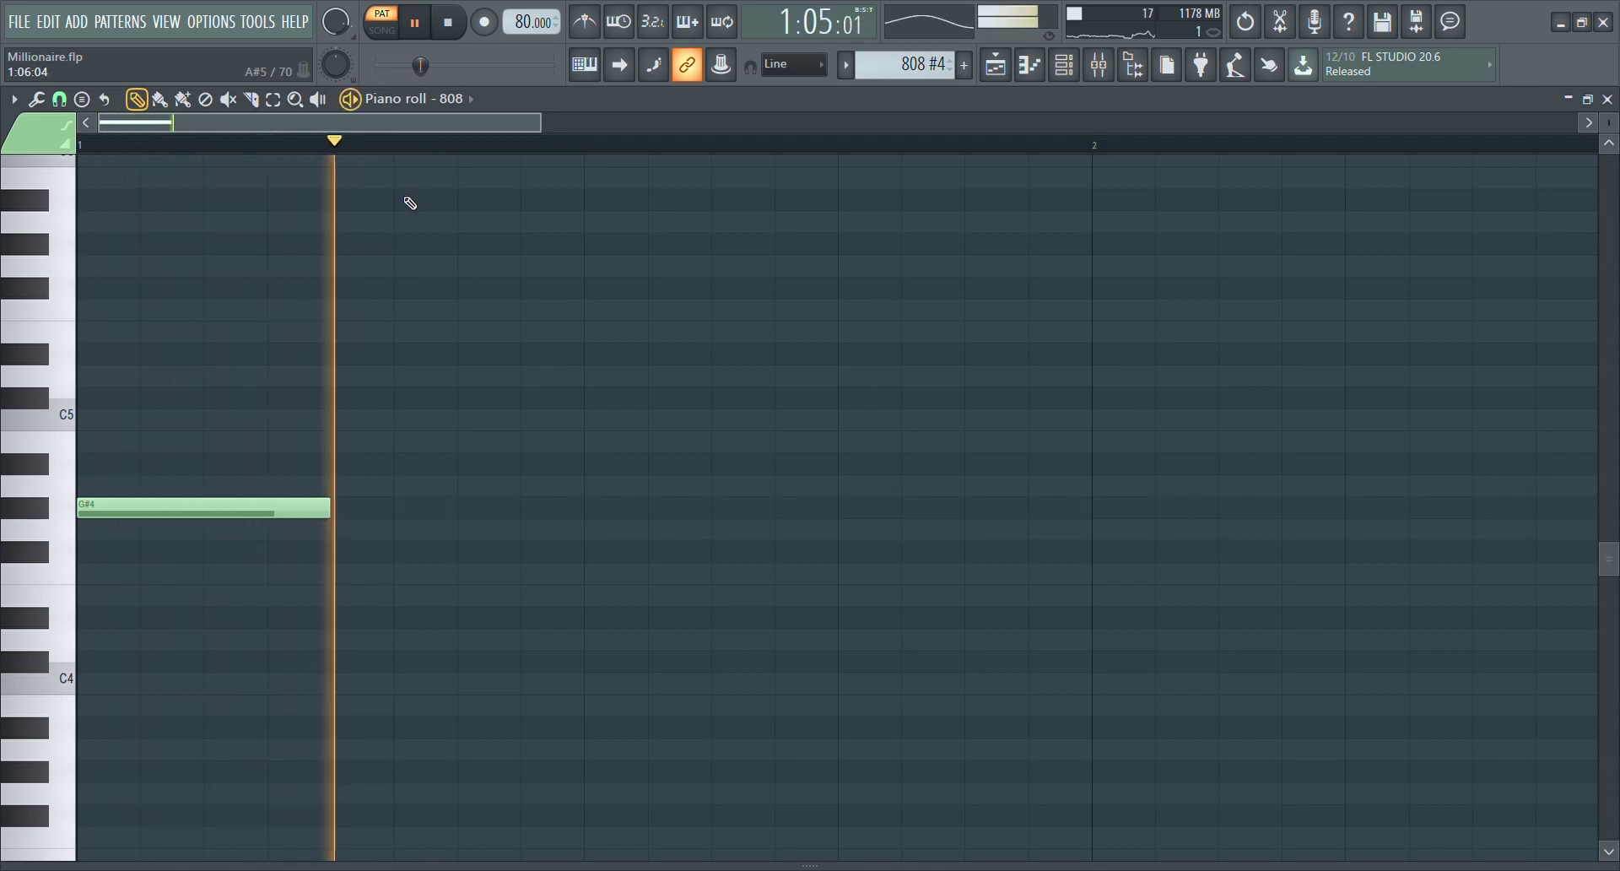
click(1007, 73)
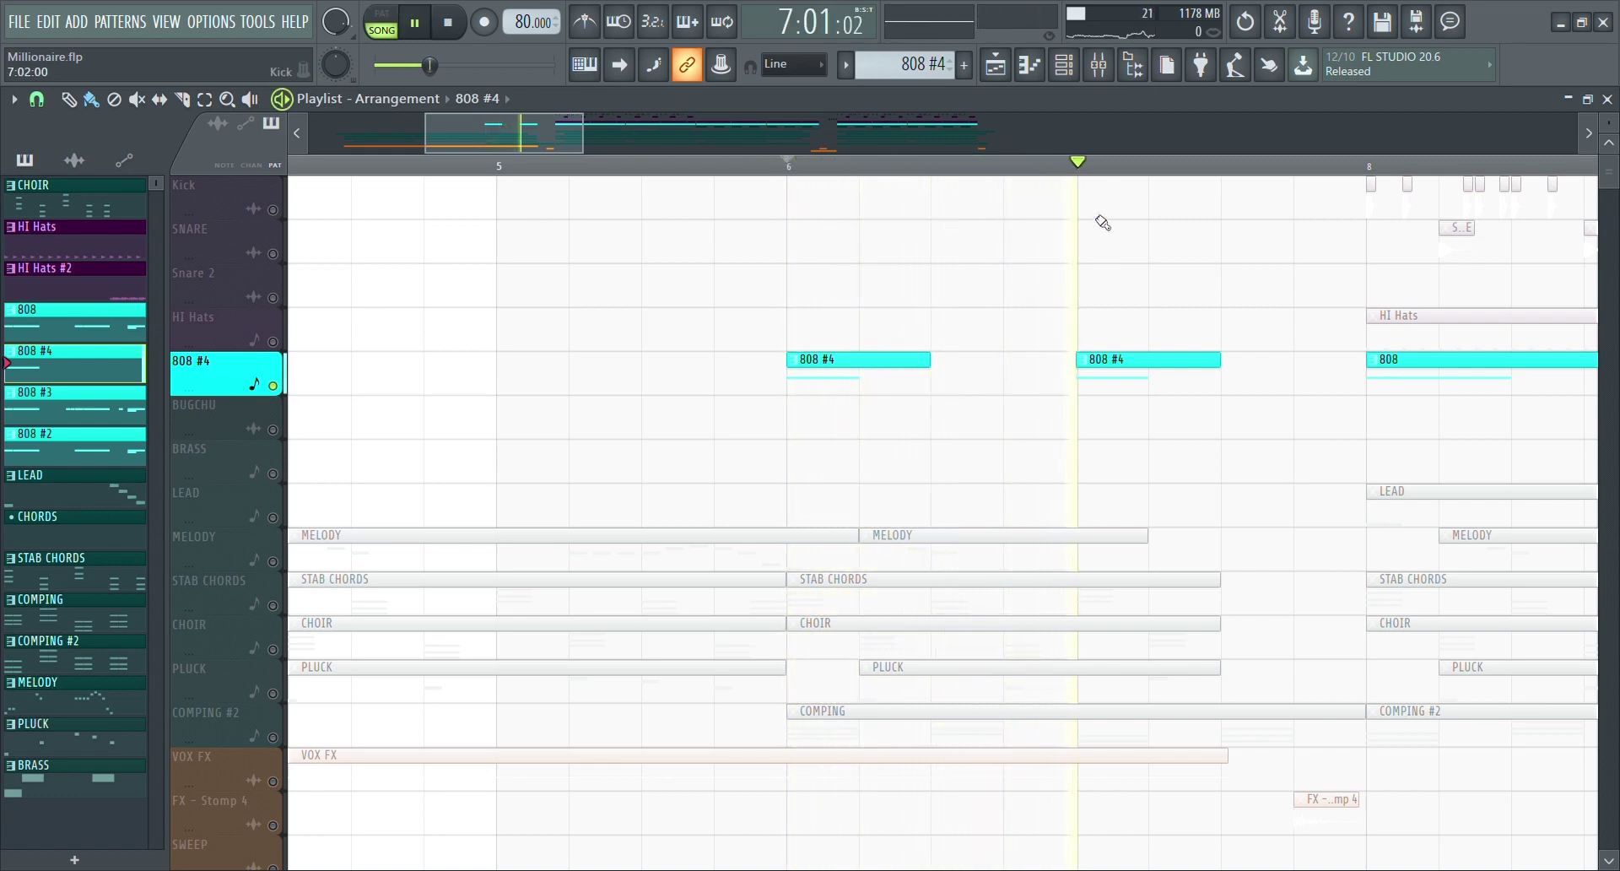
- Solo the COMPING #2 track, then open the COMPING pattern in the piano roll and play its chords in pattern mode
scroll(974, 310, down, 3)
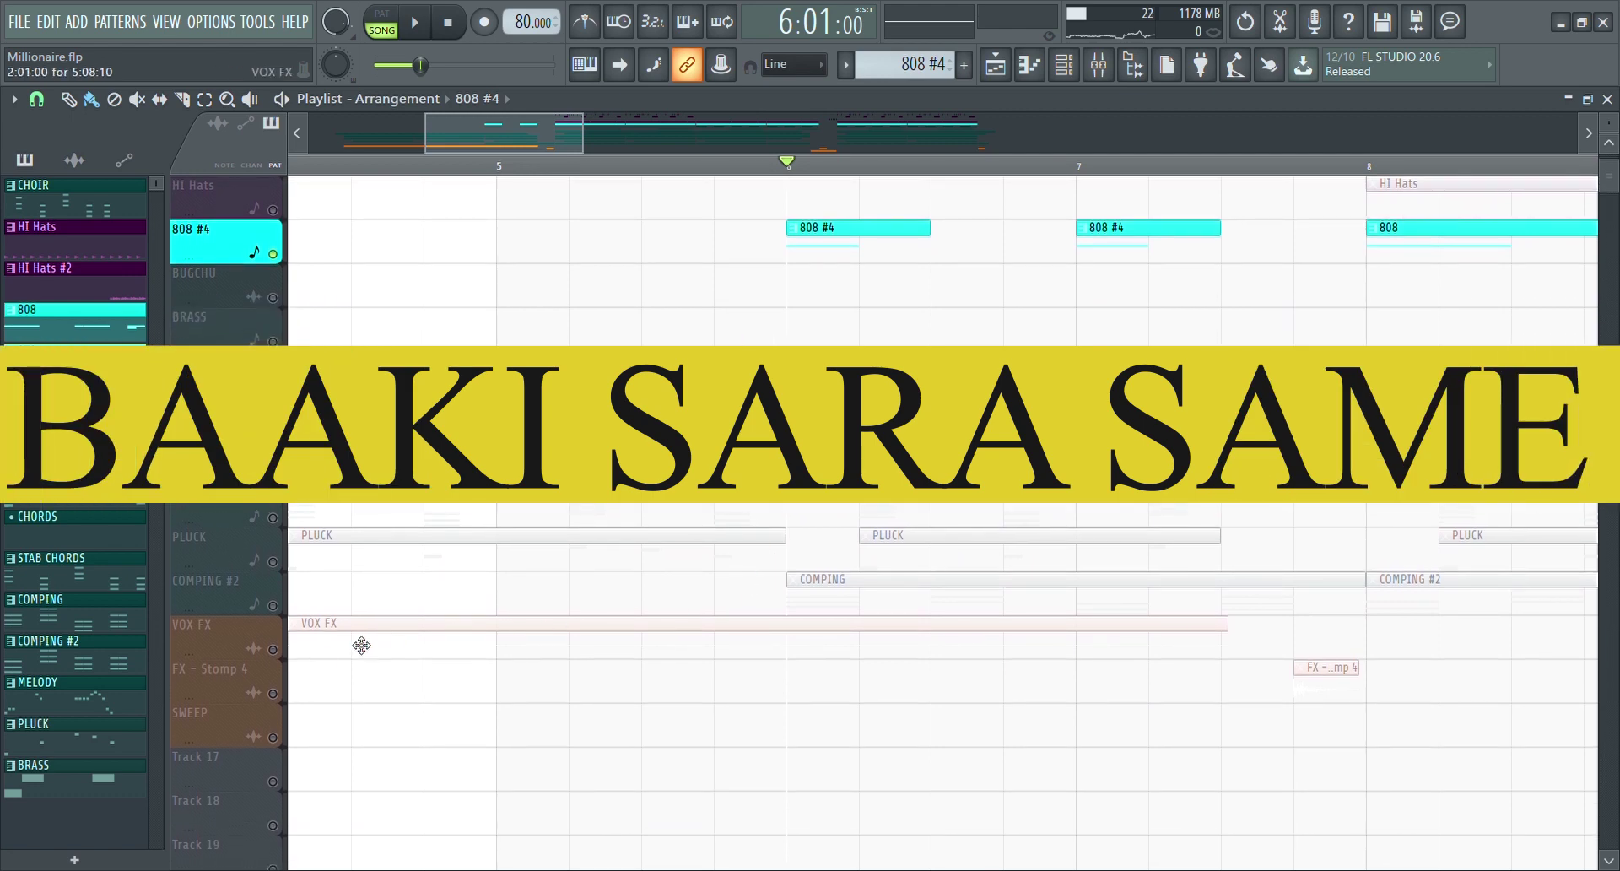
click(279, 614)
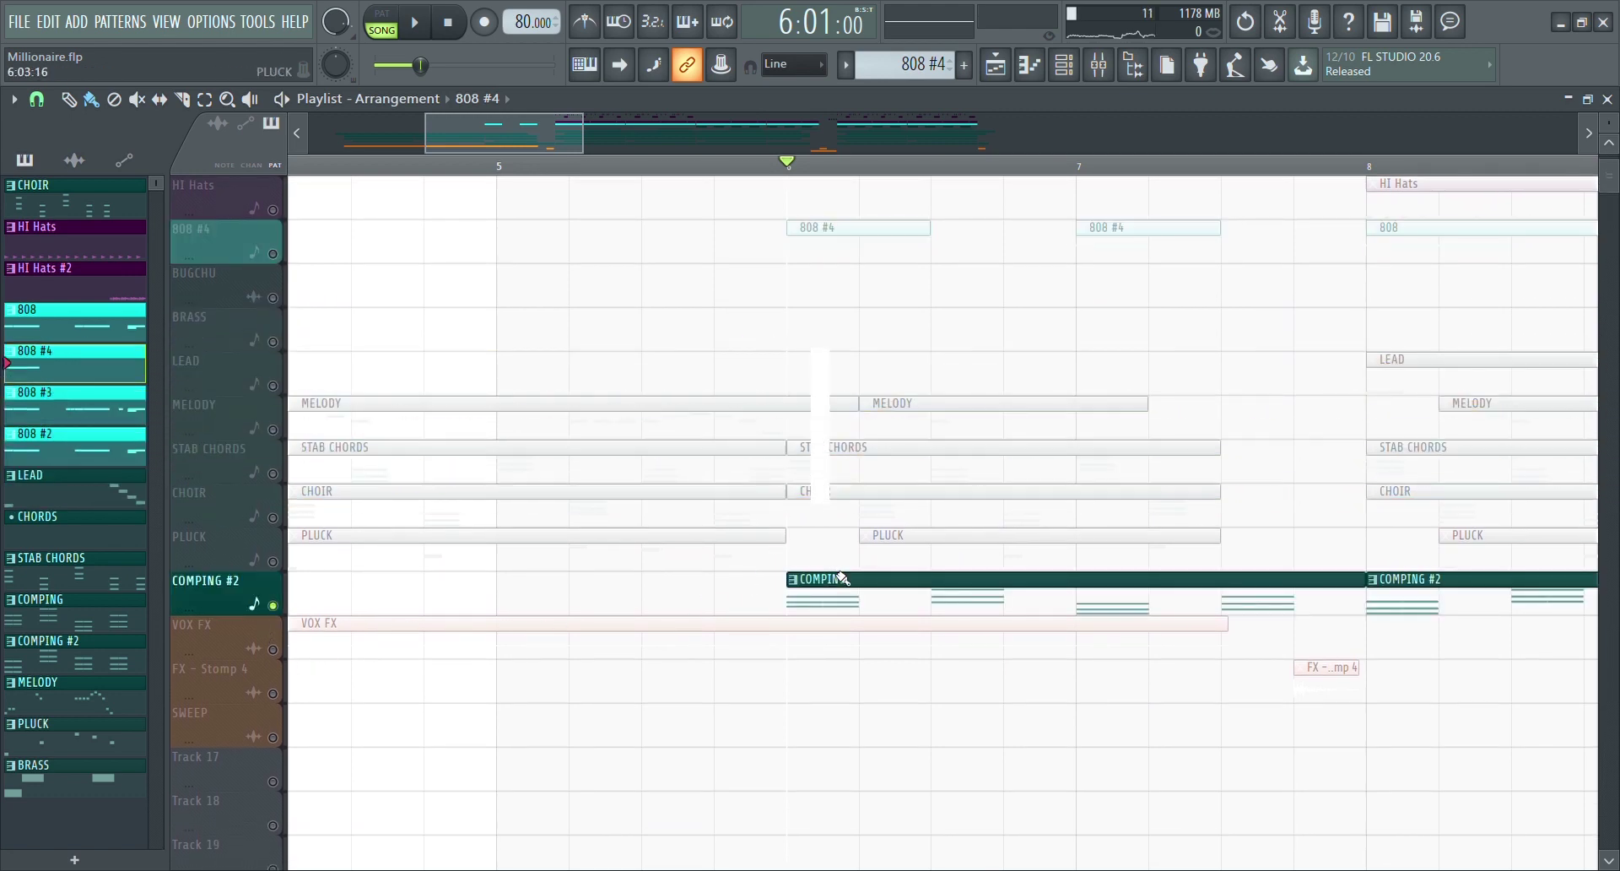
click(841, 578)
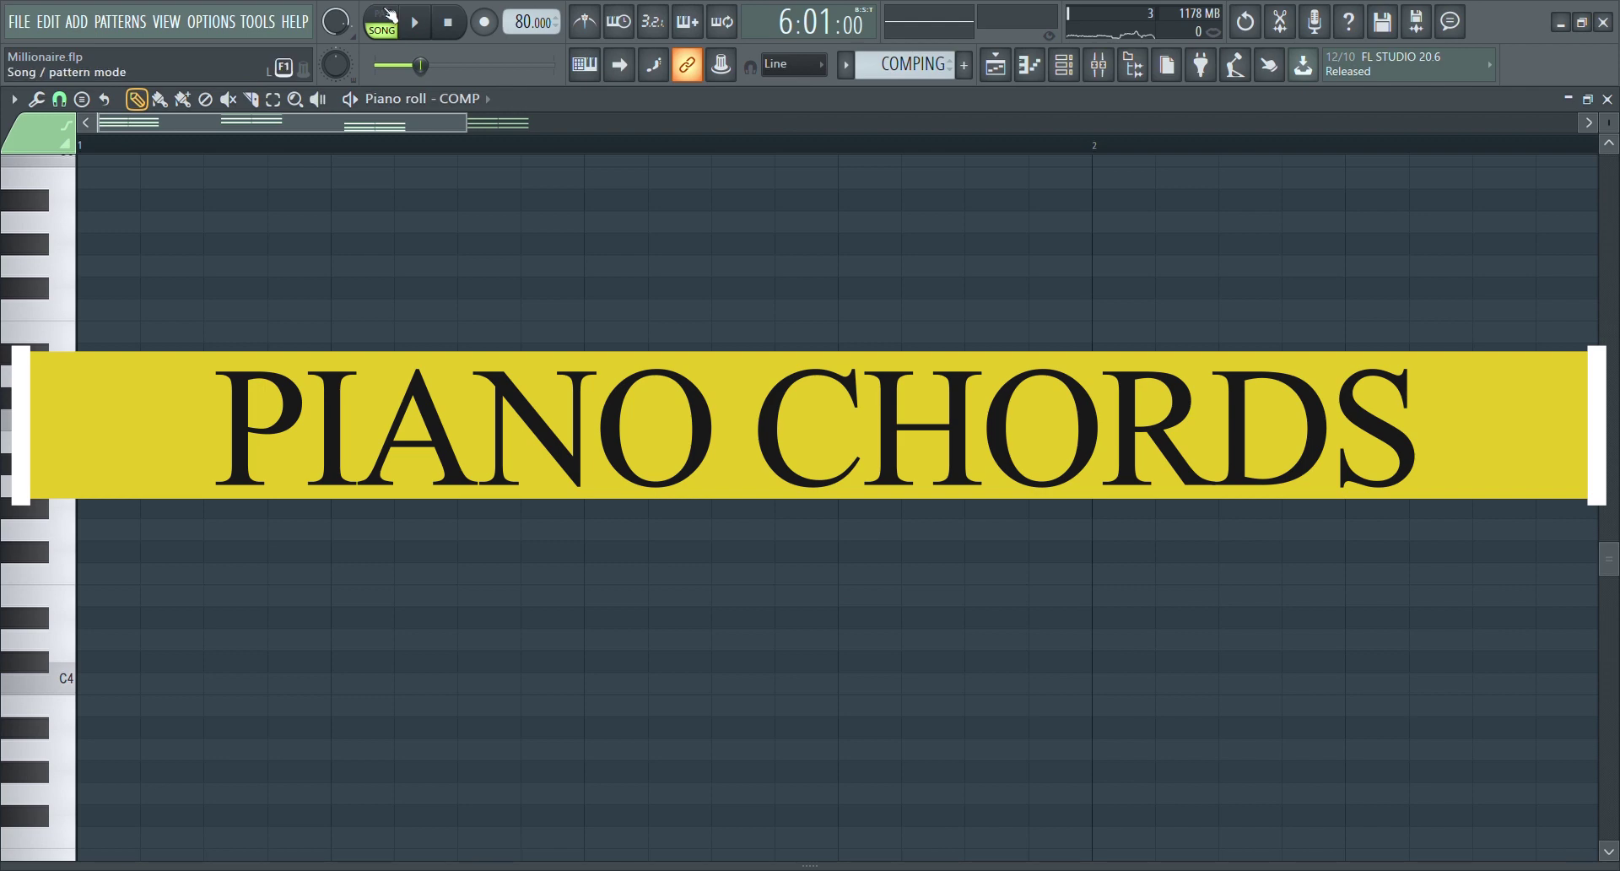
key(space)
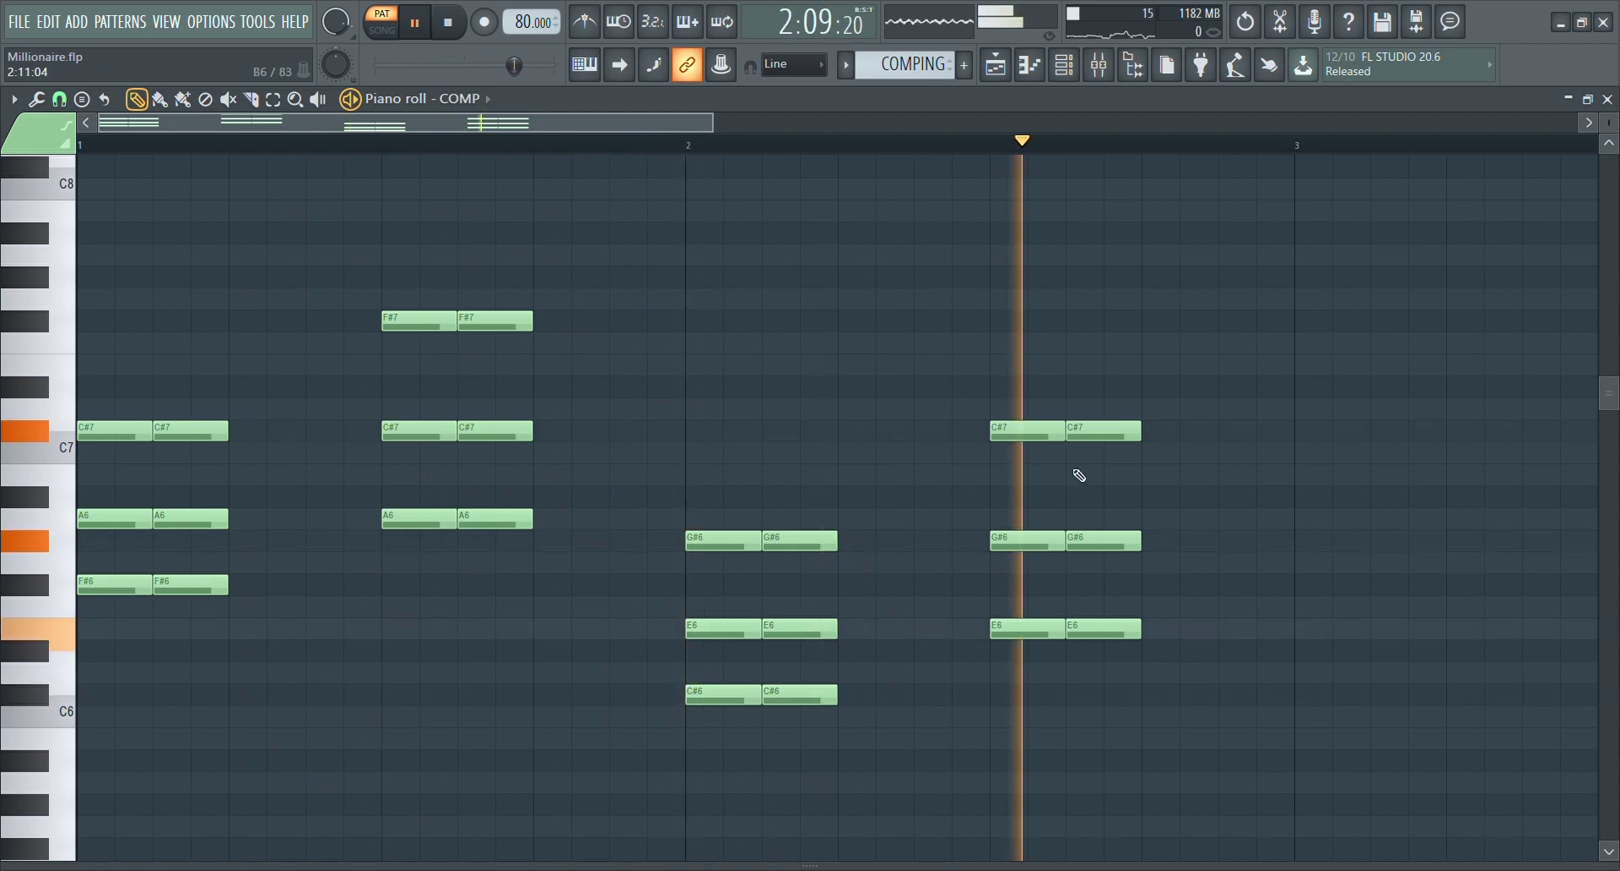
- Return to the playlist, turn off the COMPING #2 solo, and solo the FX - Stomp 4 track to hear the effect
click(999, 74)
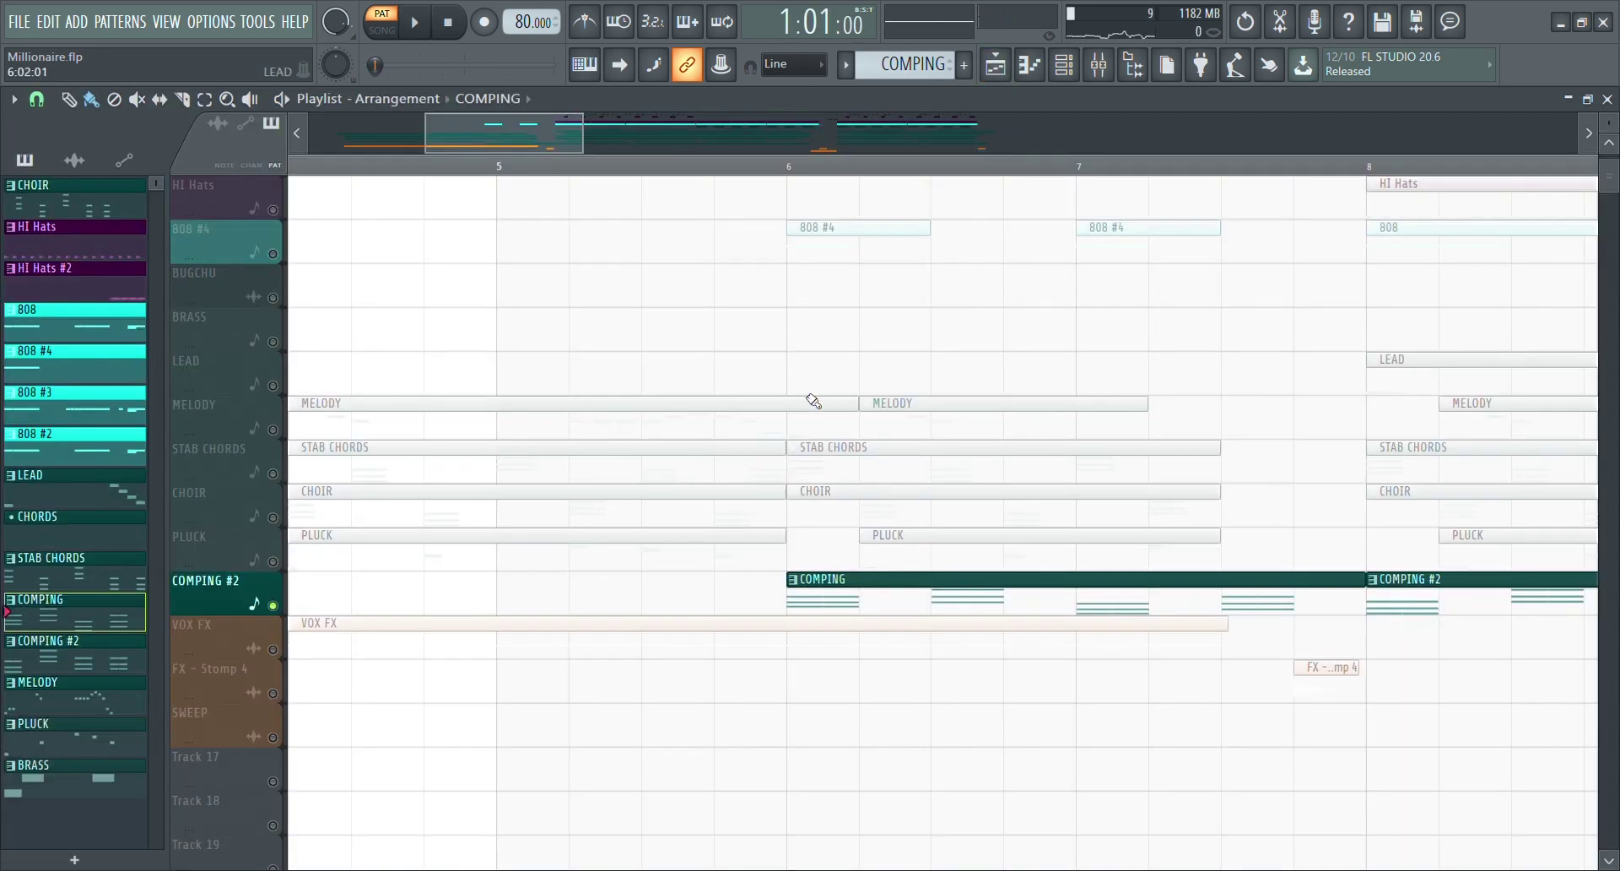
right_click(275, 604)
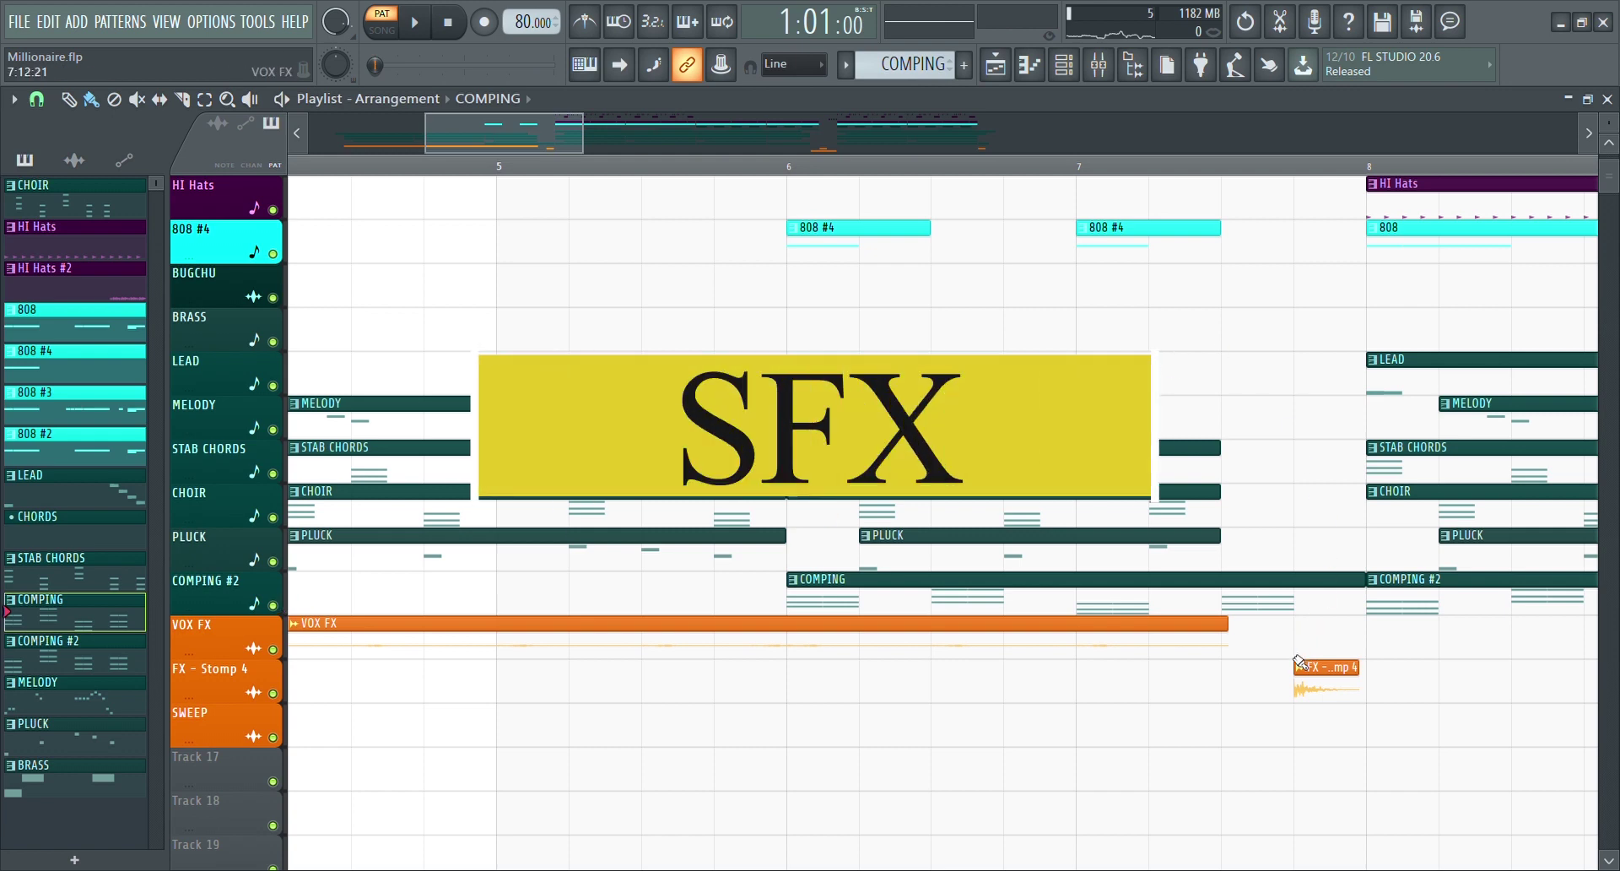
right_click(274, 693)
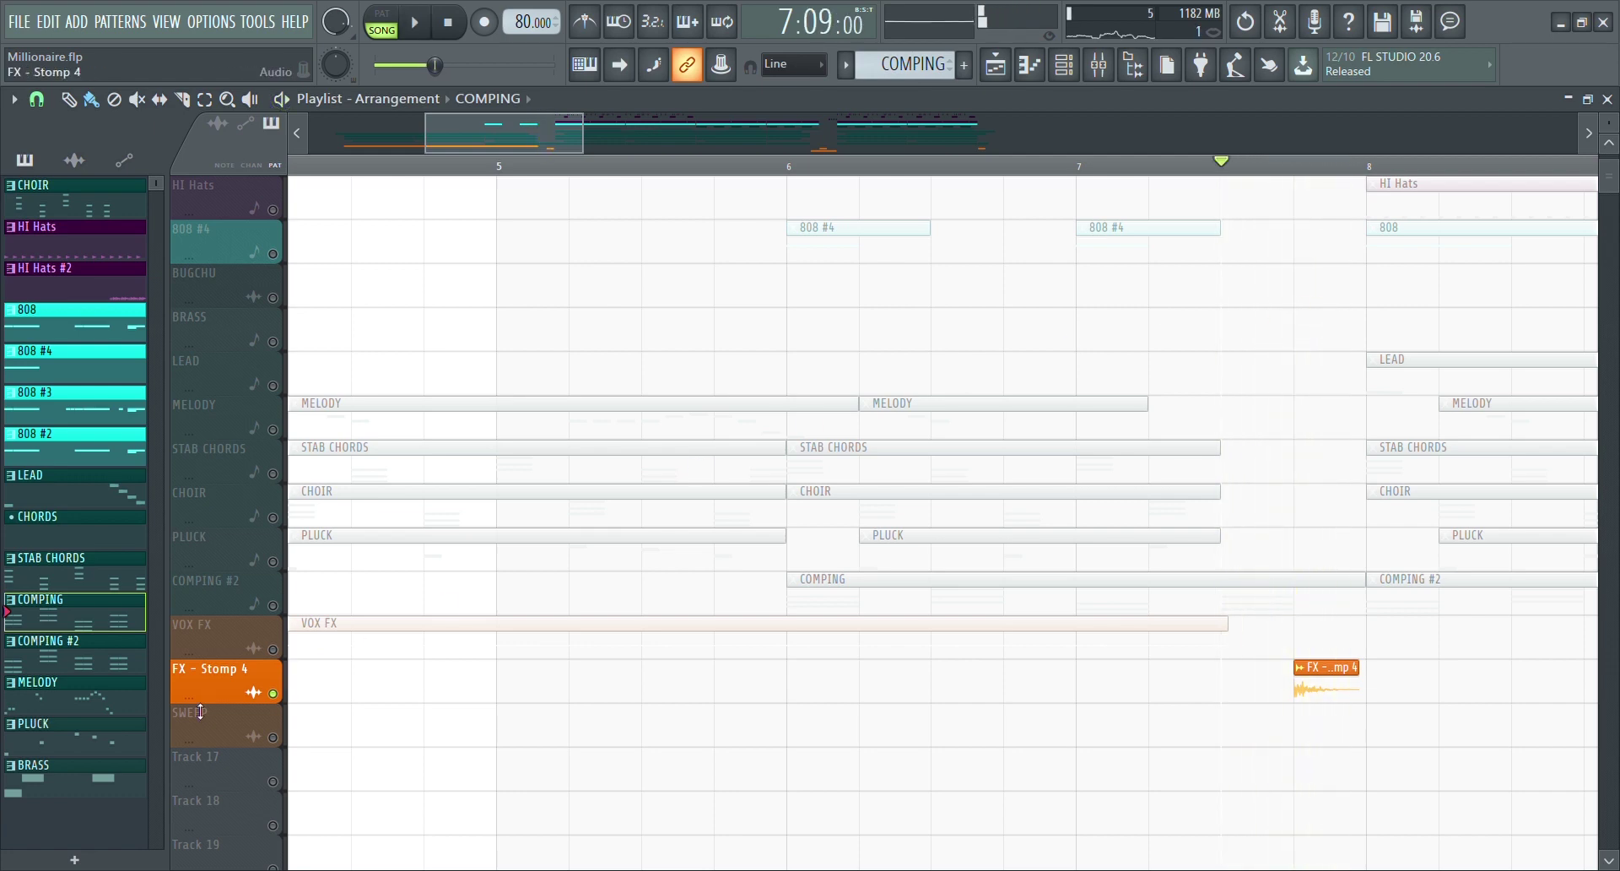
- Turn all tracks back on and play the arrangement in song mode through bars 5 to 7 to hear the layers with the effects
right_click(274, 651)
right_click(273, 650)
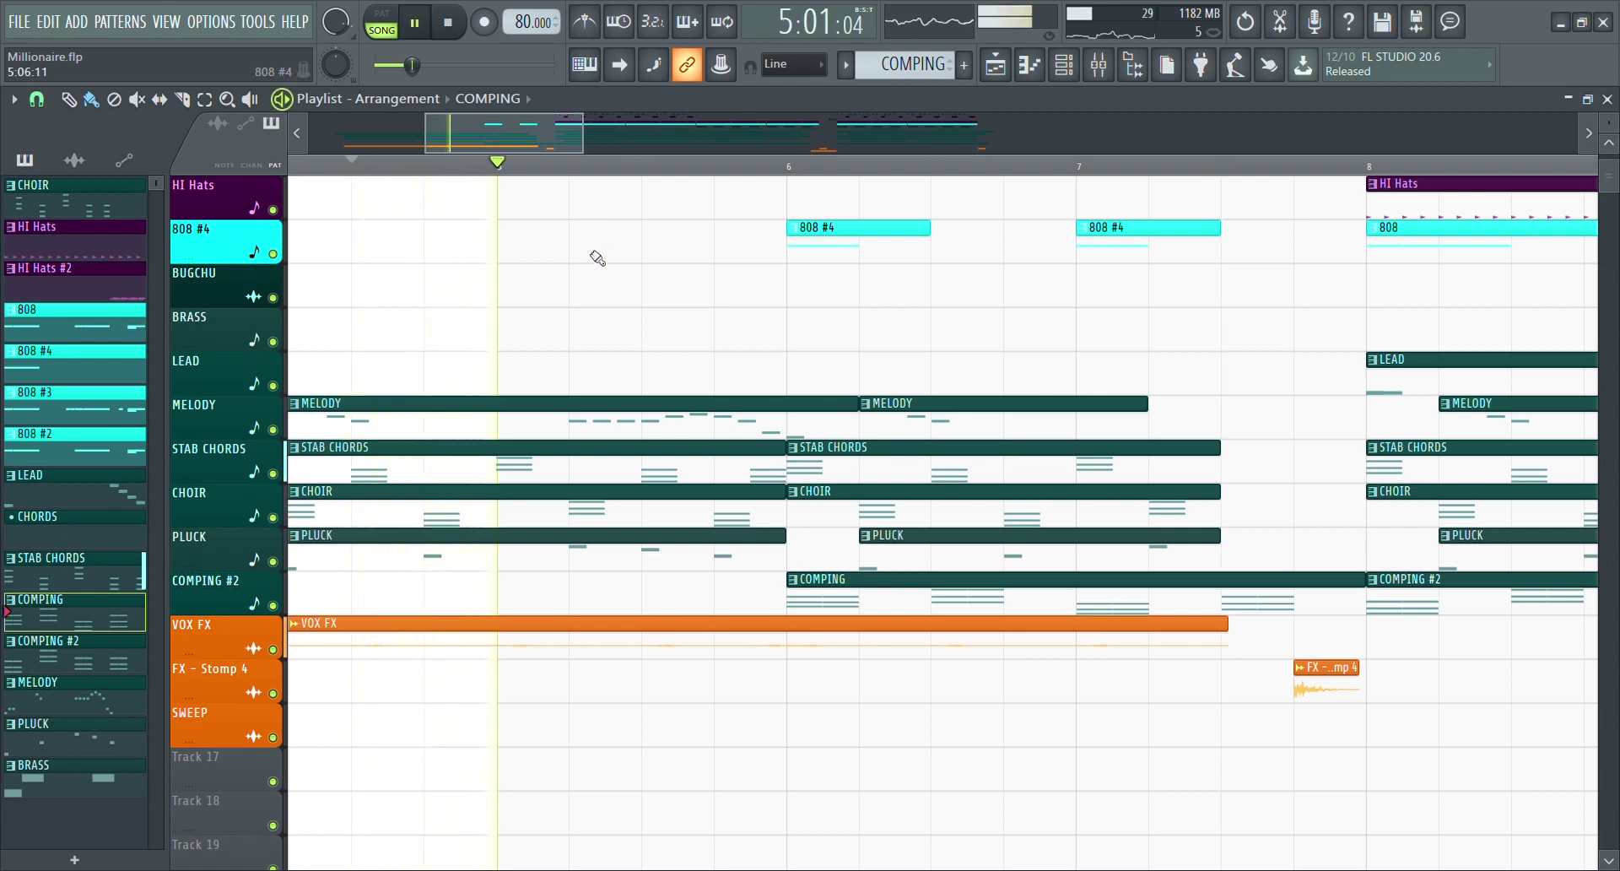
scroll(586, 250, up, 3)
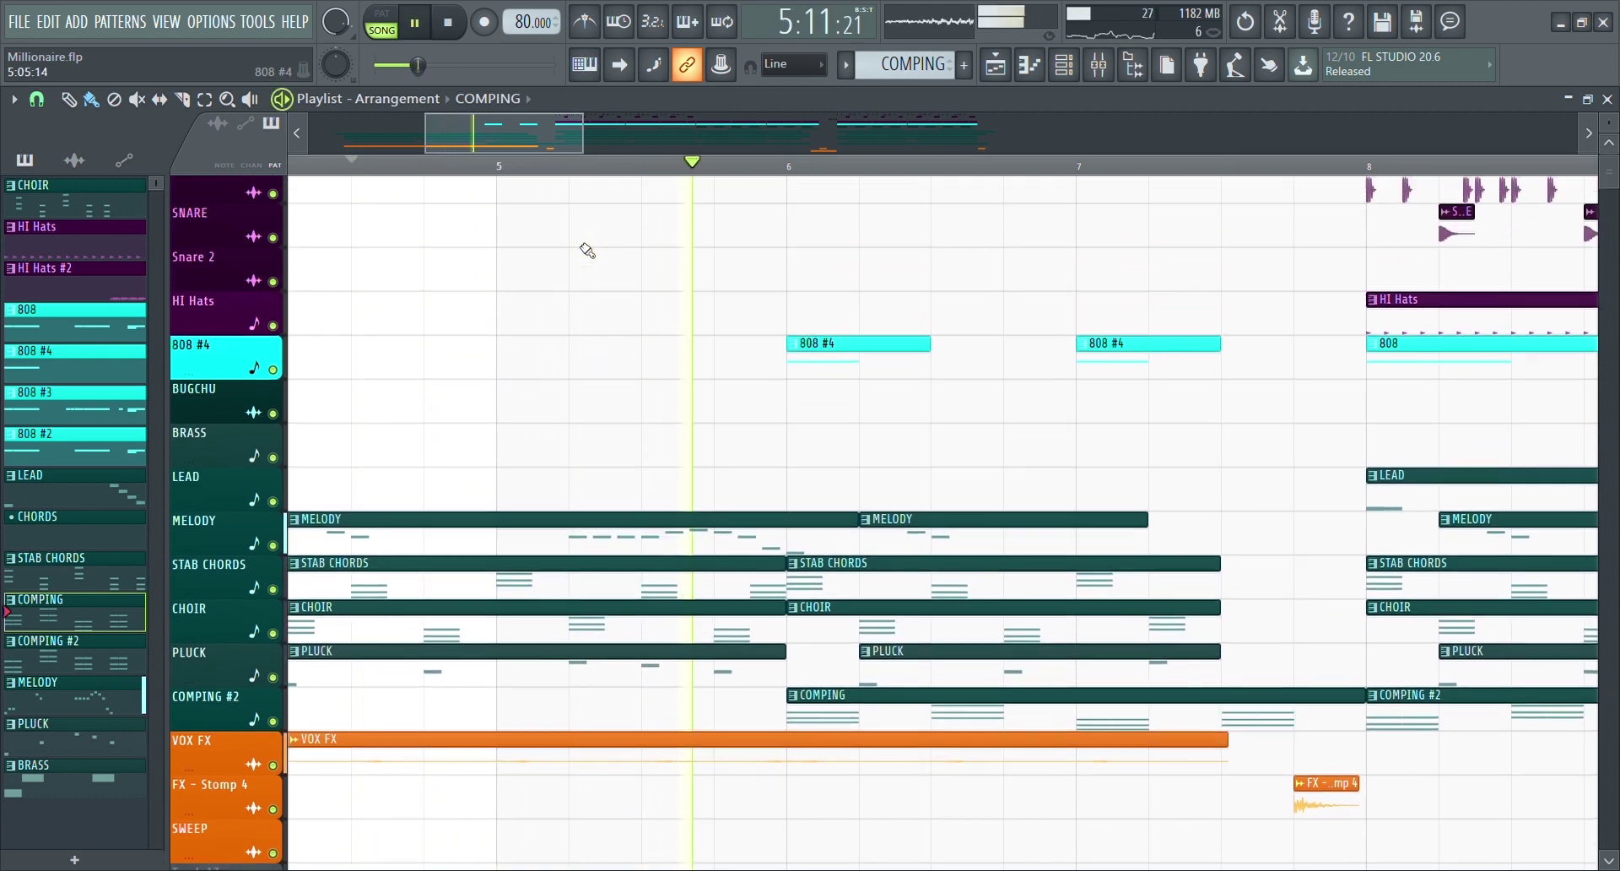
scroll(591, 262, down, 2)
scroll(599, 283, up, 2)
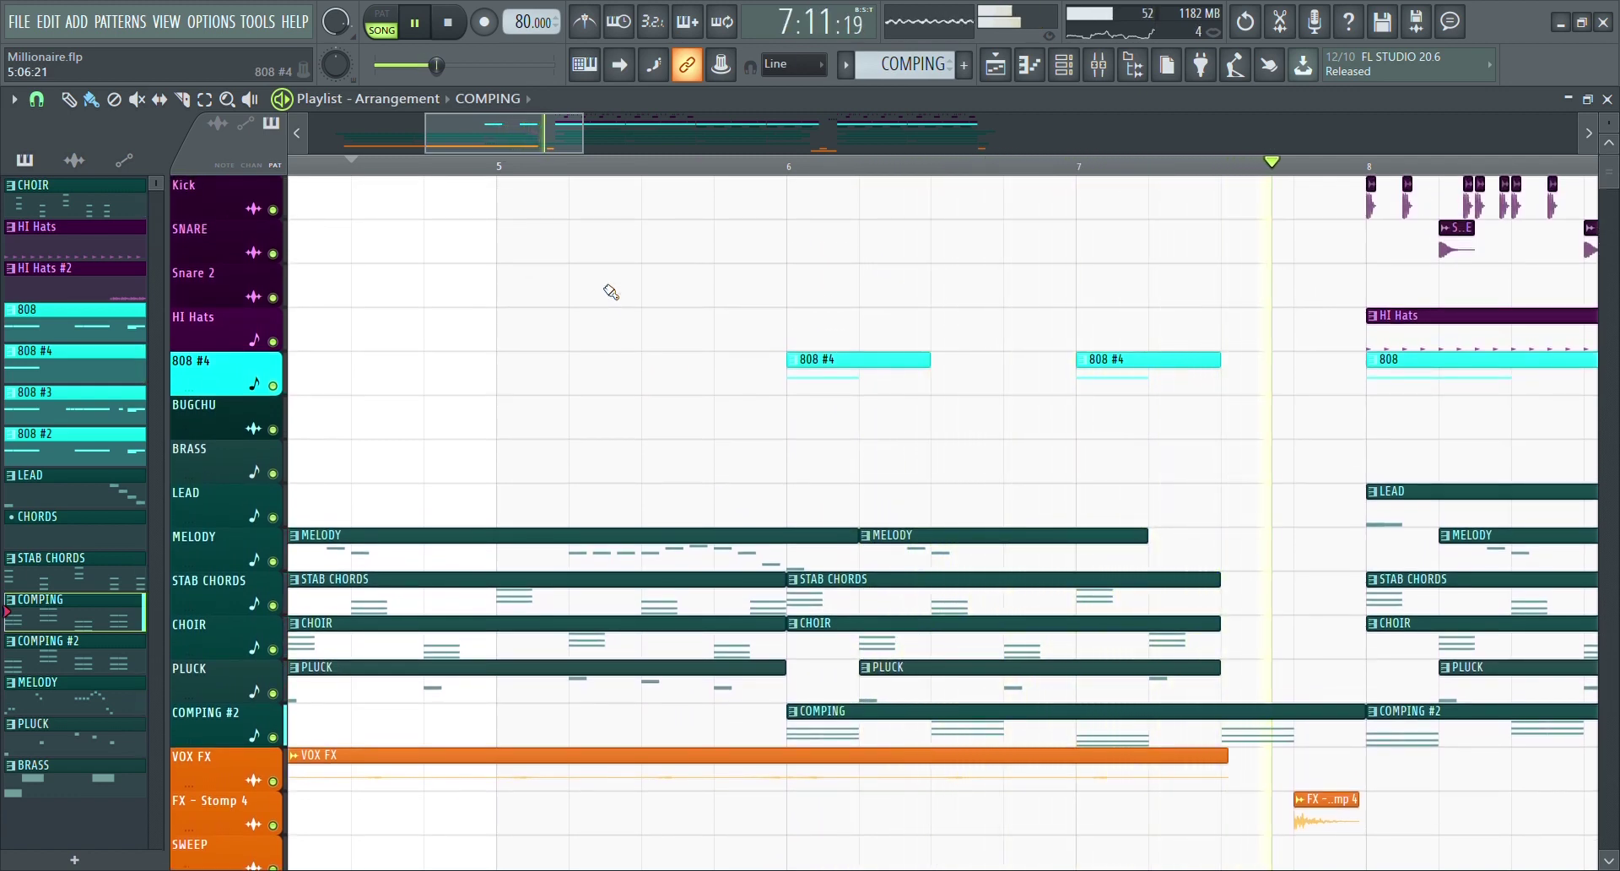
- Solo the Kick track and play its clips in song mode from bar 8
drag(511, 143, 586, 141)
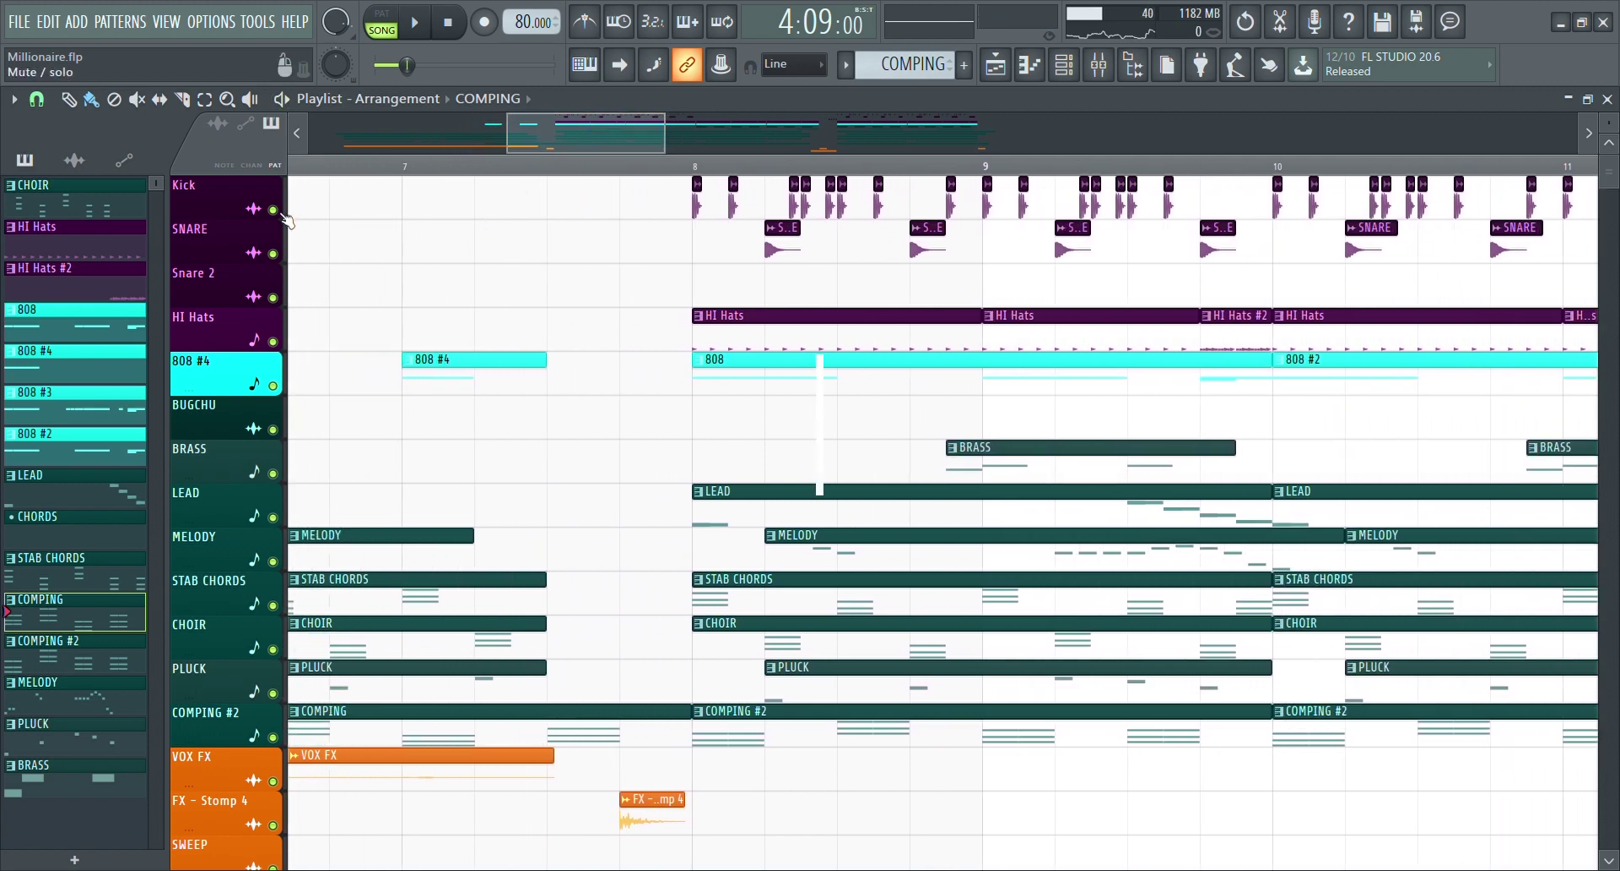
ctrl+click(278, 211)
drag(565, 134, 580, 134)
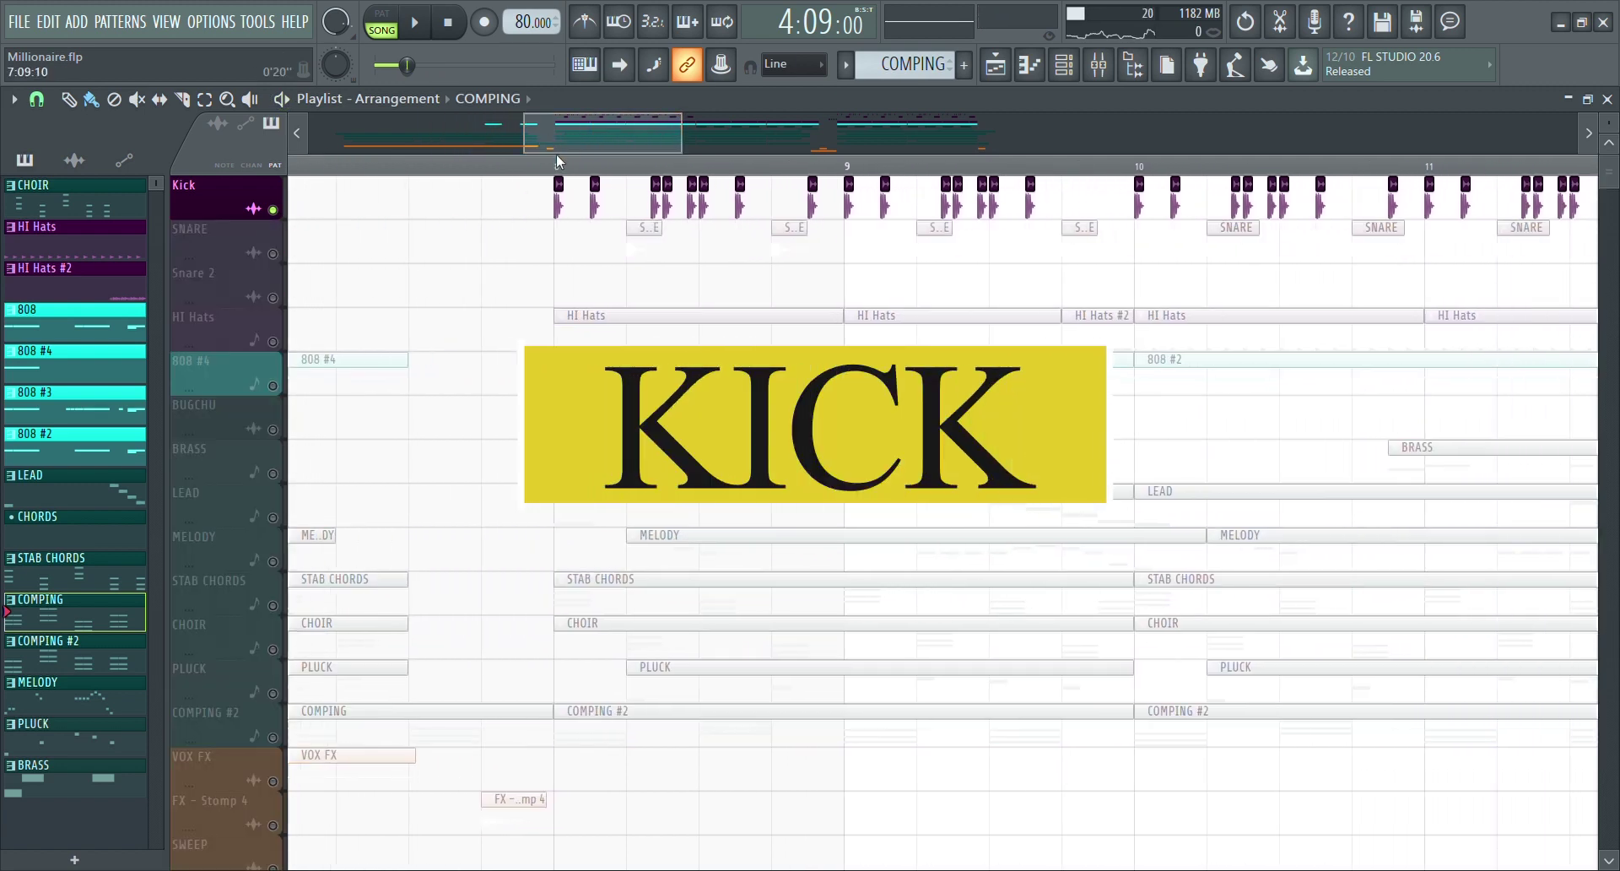
click(556, 160)
key(space)
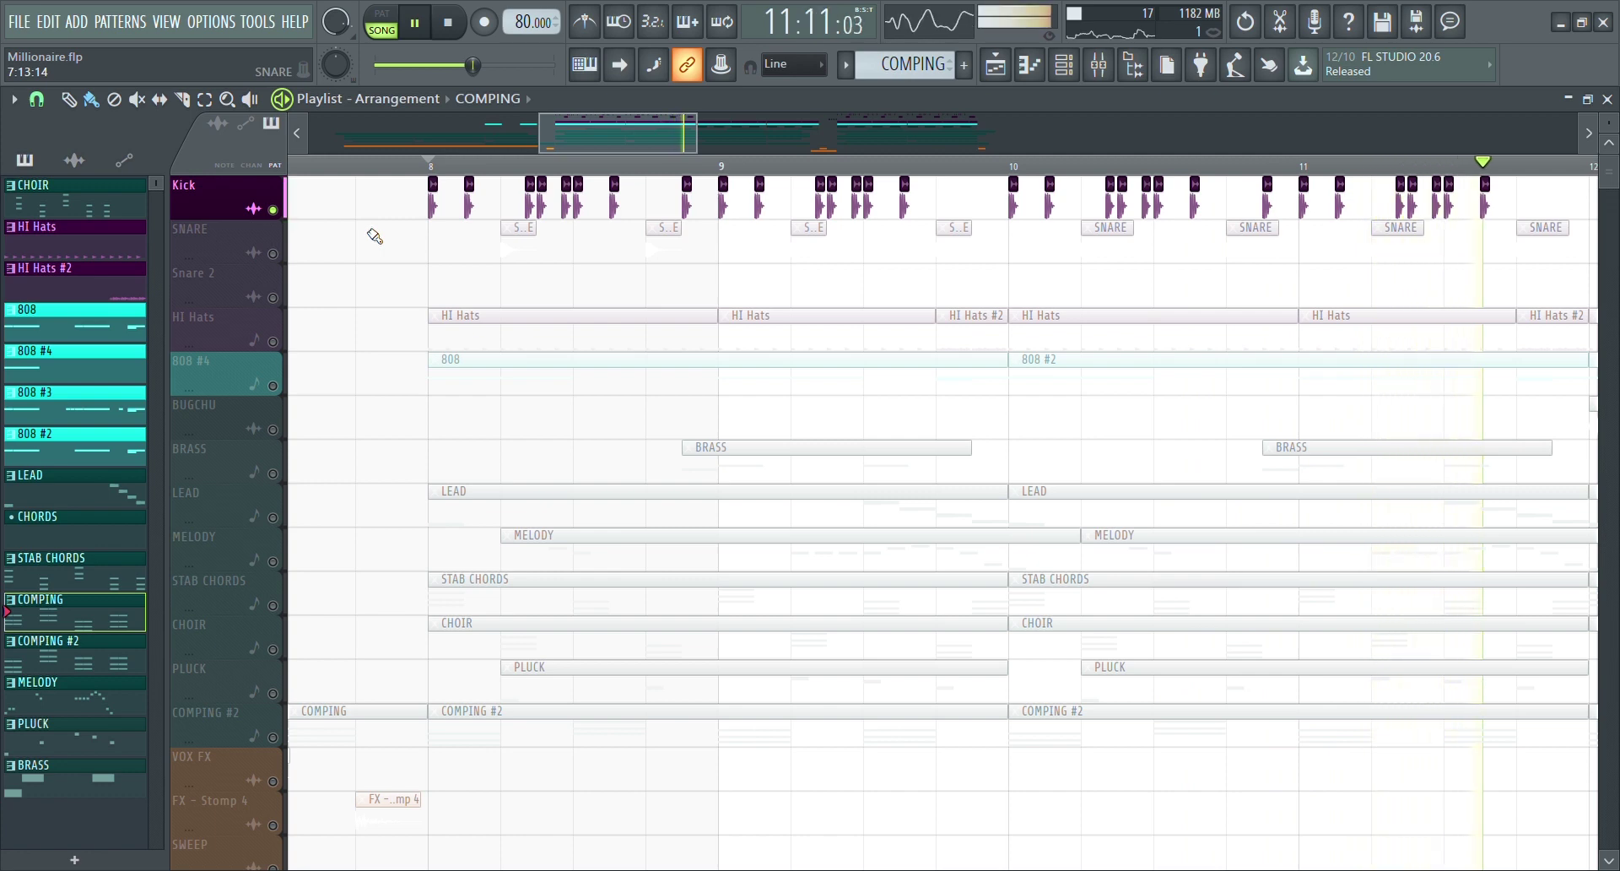
- Add the SNARE track and then the HI Hats track to the Kick, playing the drums from bar 8 after each
click(273, 254)
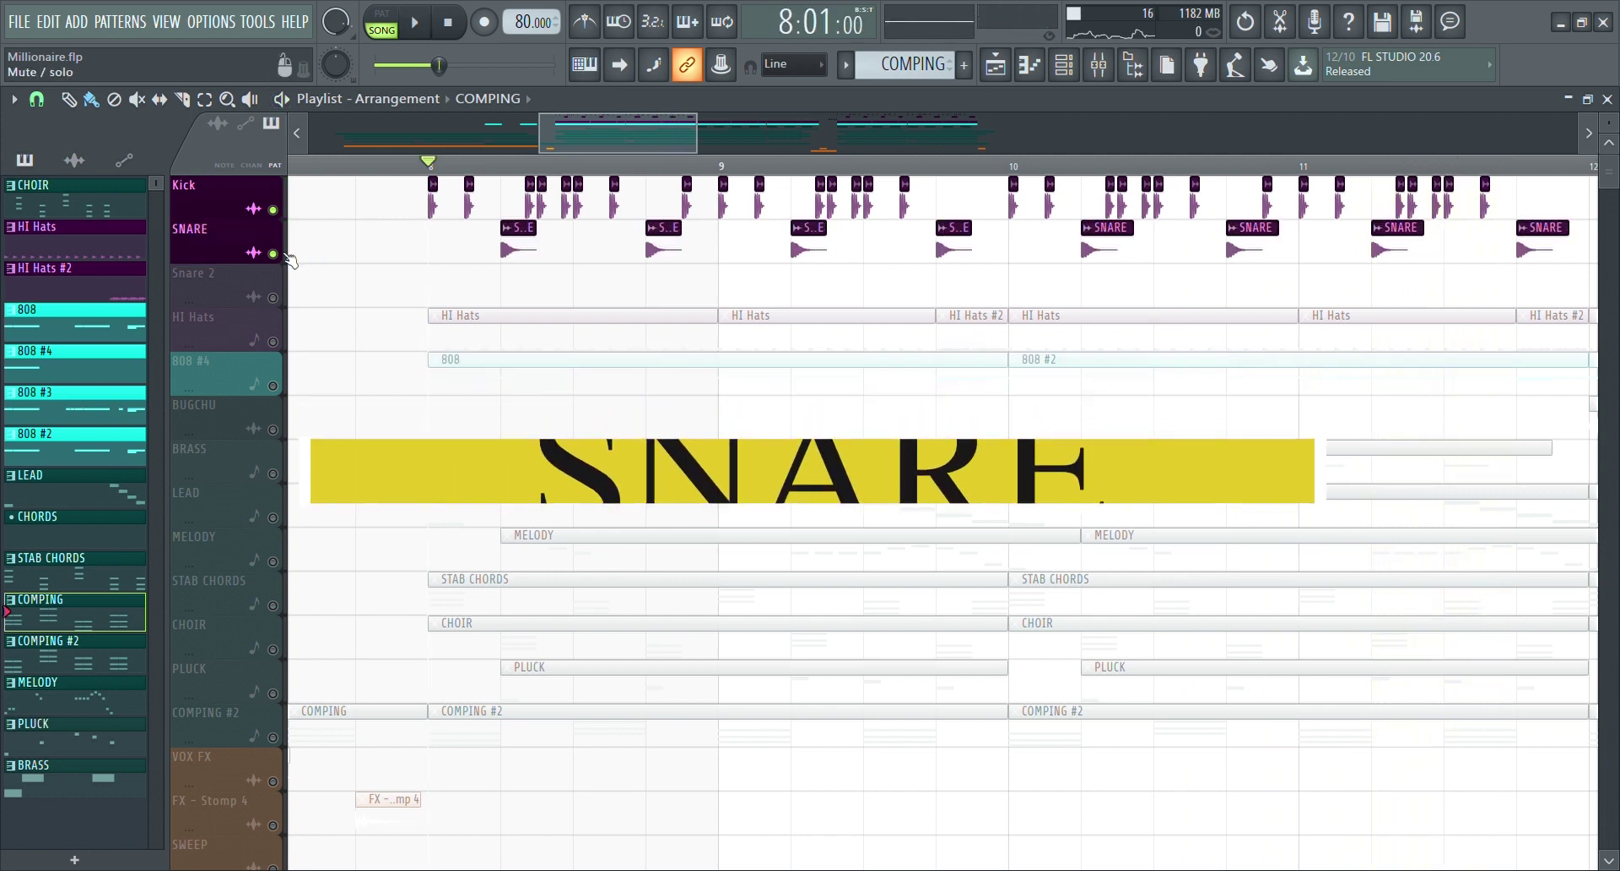
key(space)
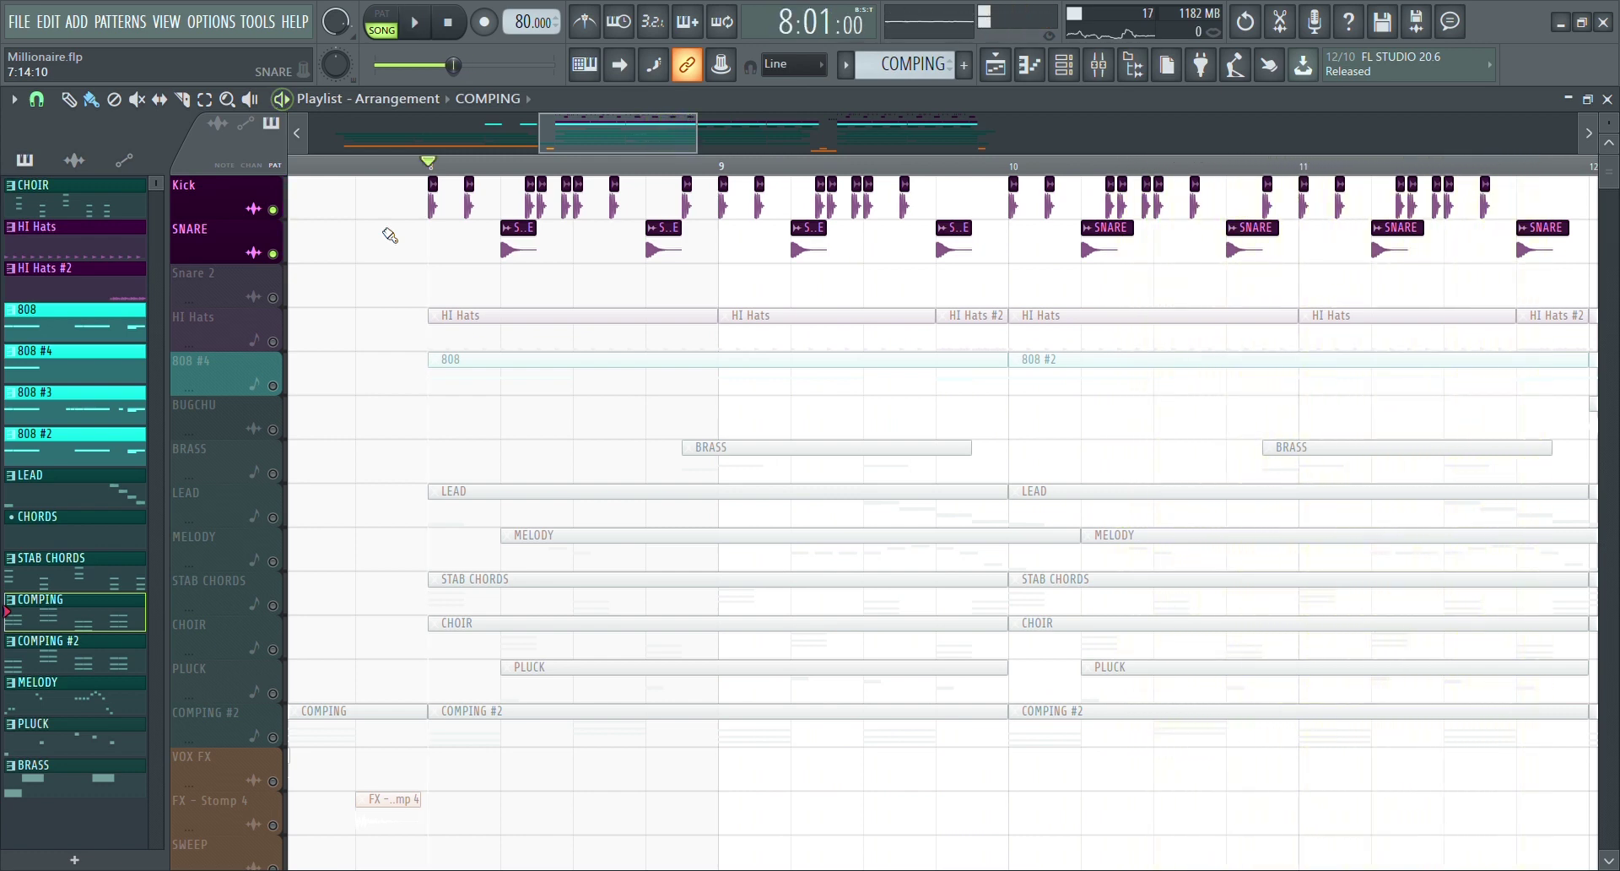
click(273, 342)
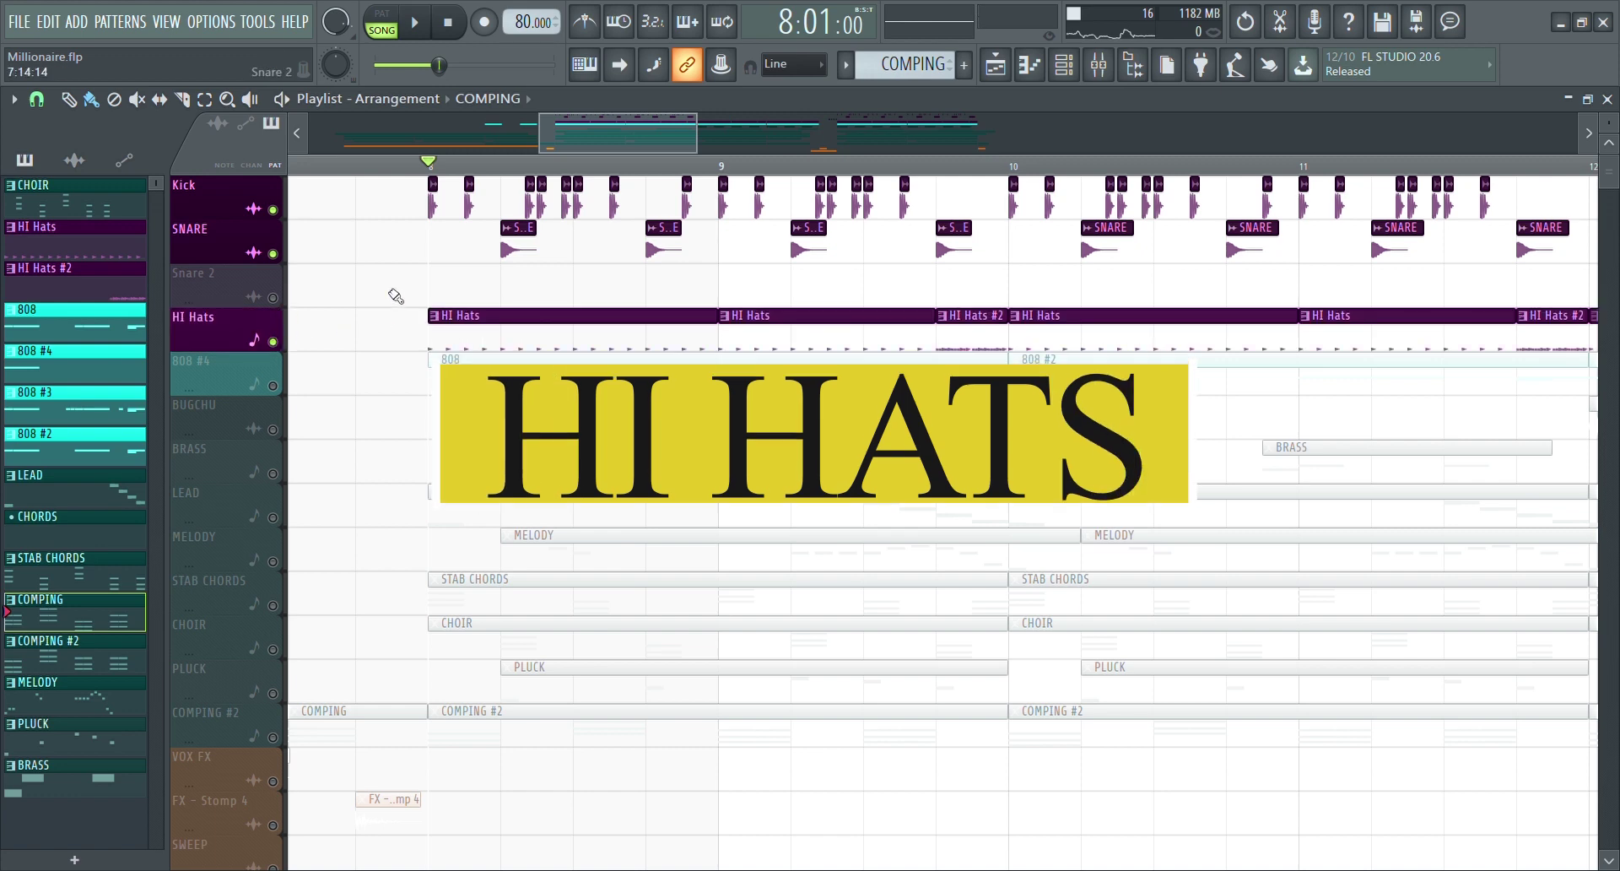
key(space)
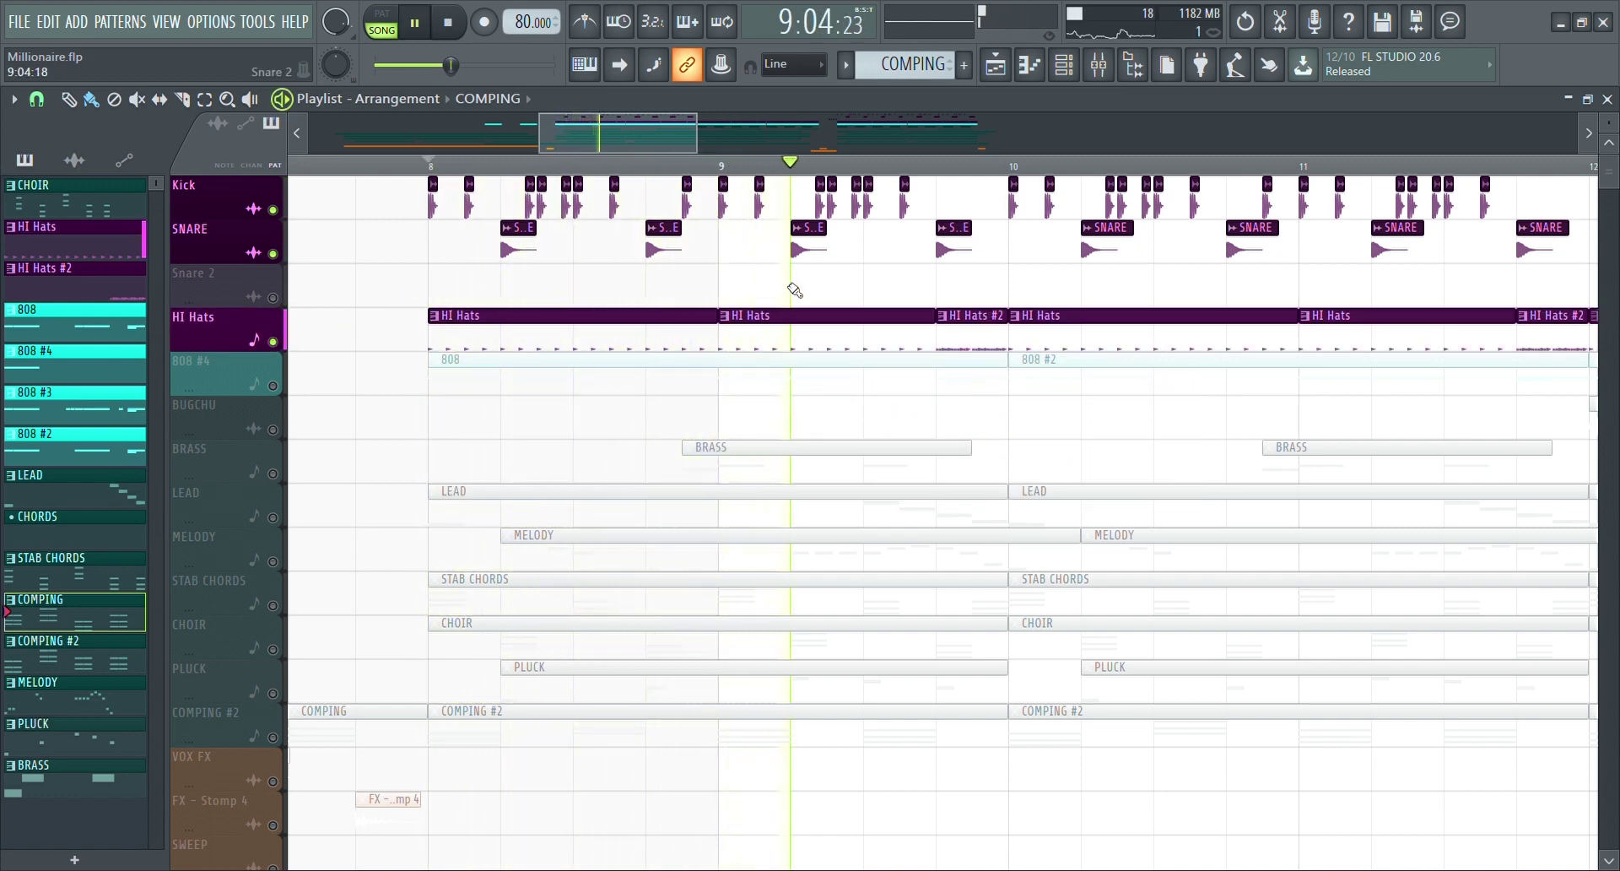
key(space)
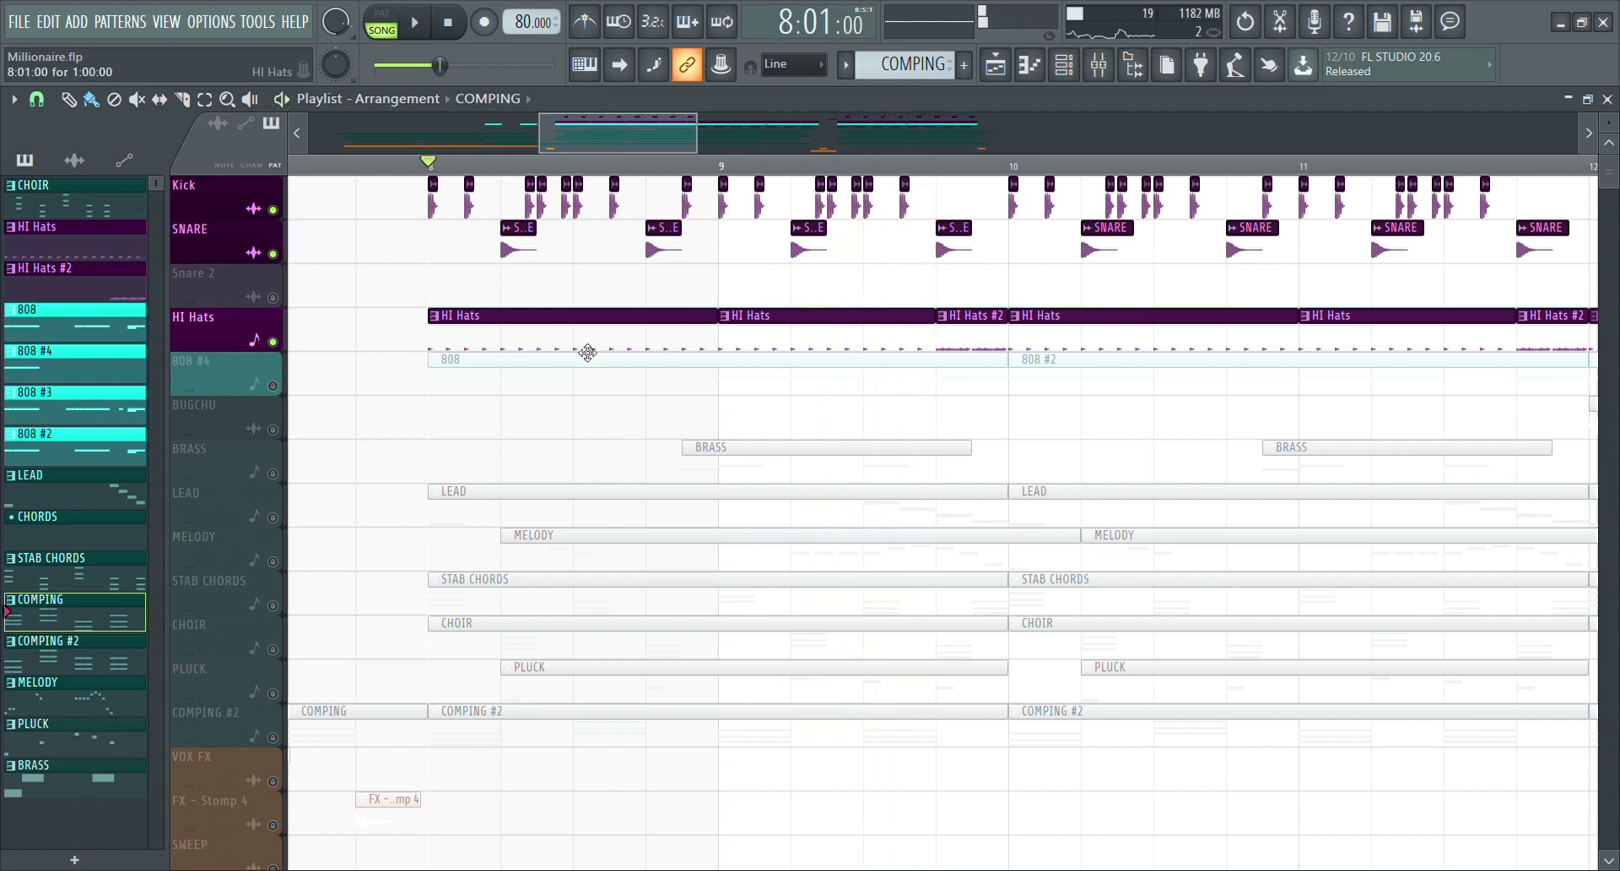
- Open the HI Hats pattern in the piano roll, play it in pattern mode, and return to the playlist
double_click(588, 352)
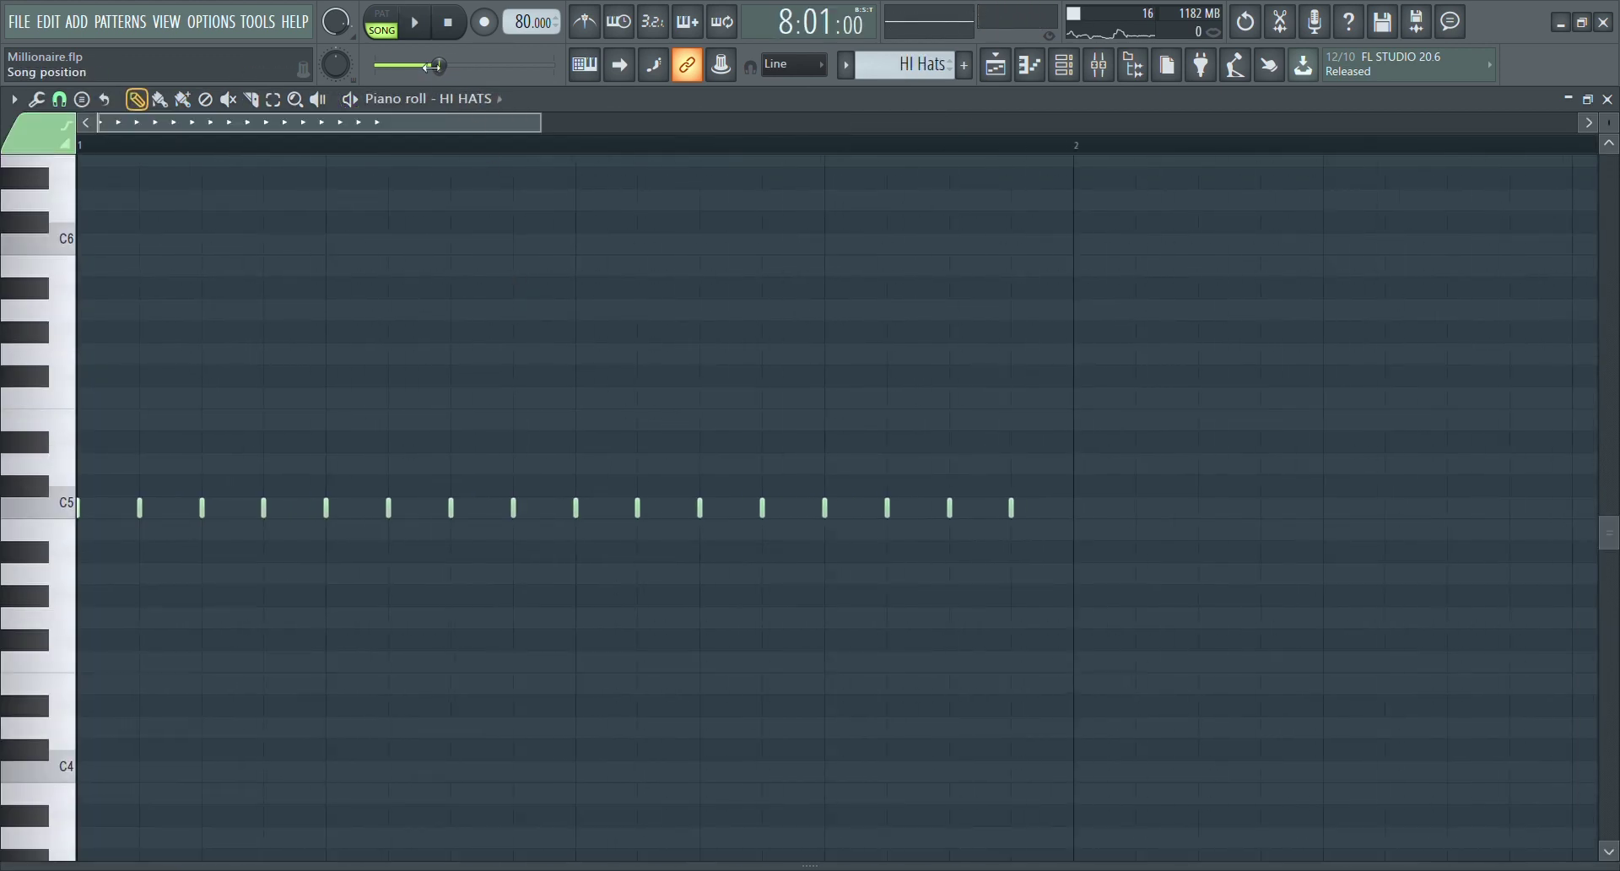
key(l)
key(space)
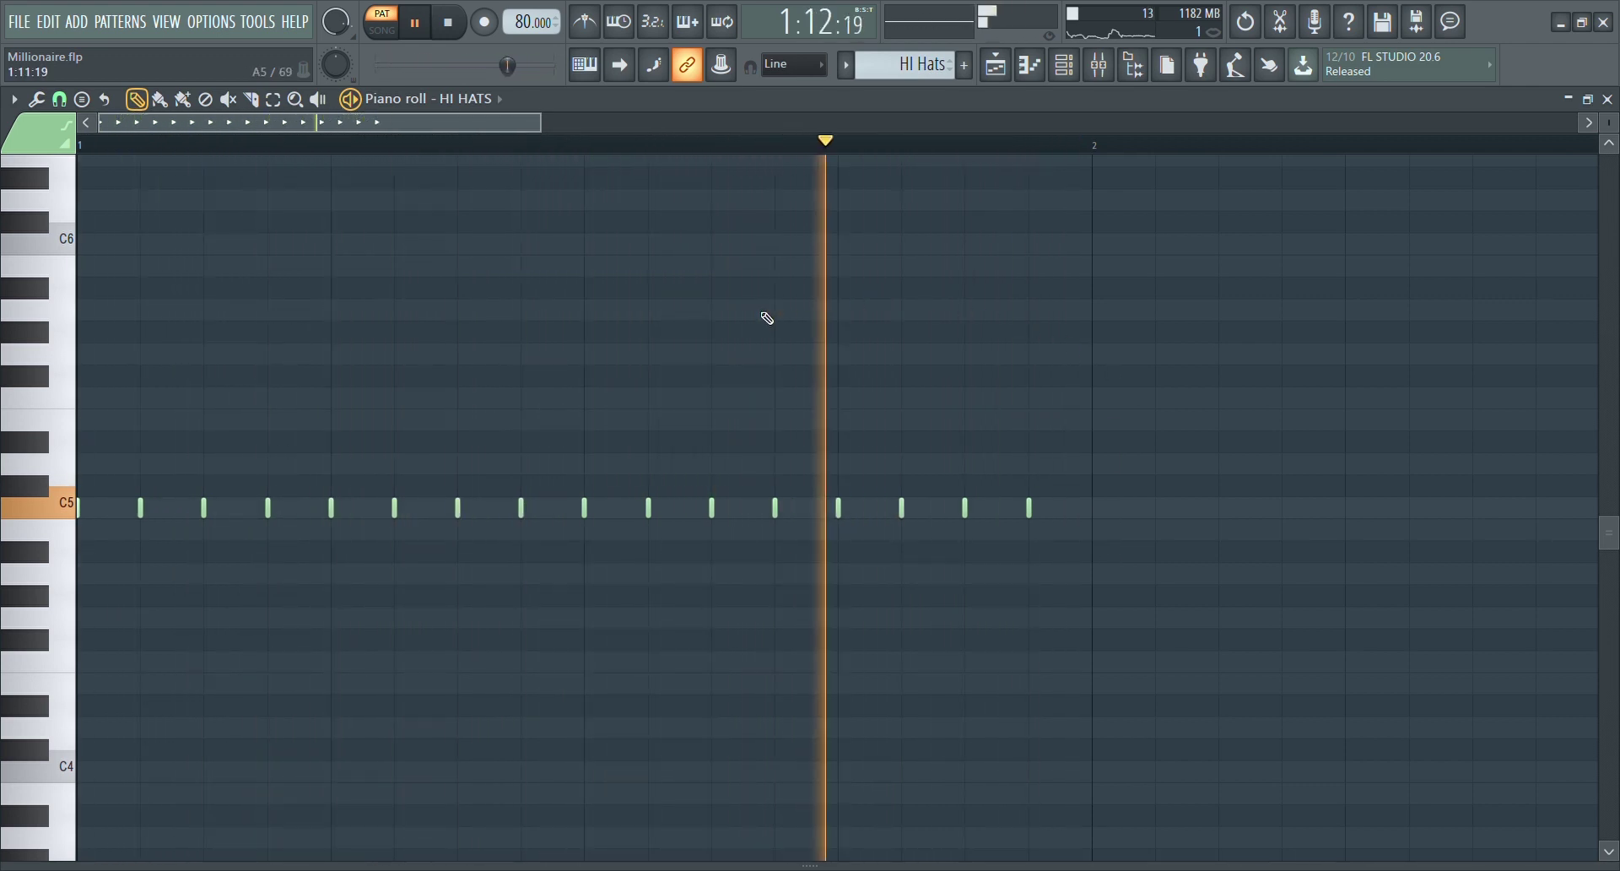
key(space)
click(1008, 65)
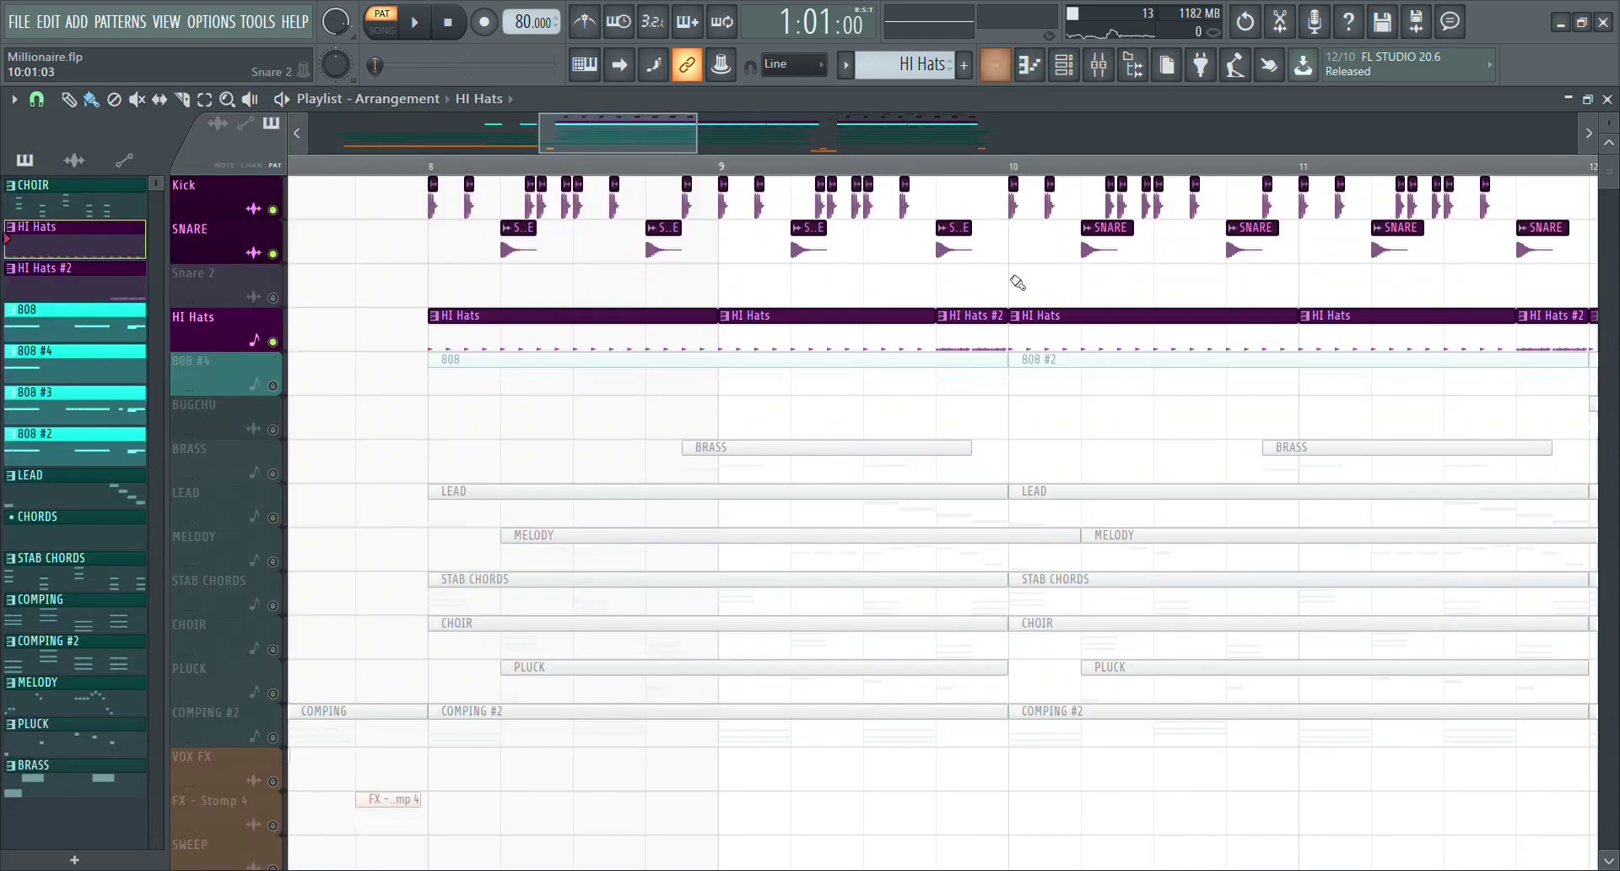
- Open the HI Hats #2 pattern in the piano roll, play its rolls from 1:13, and return to the playlist
double_click(974, 335)
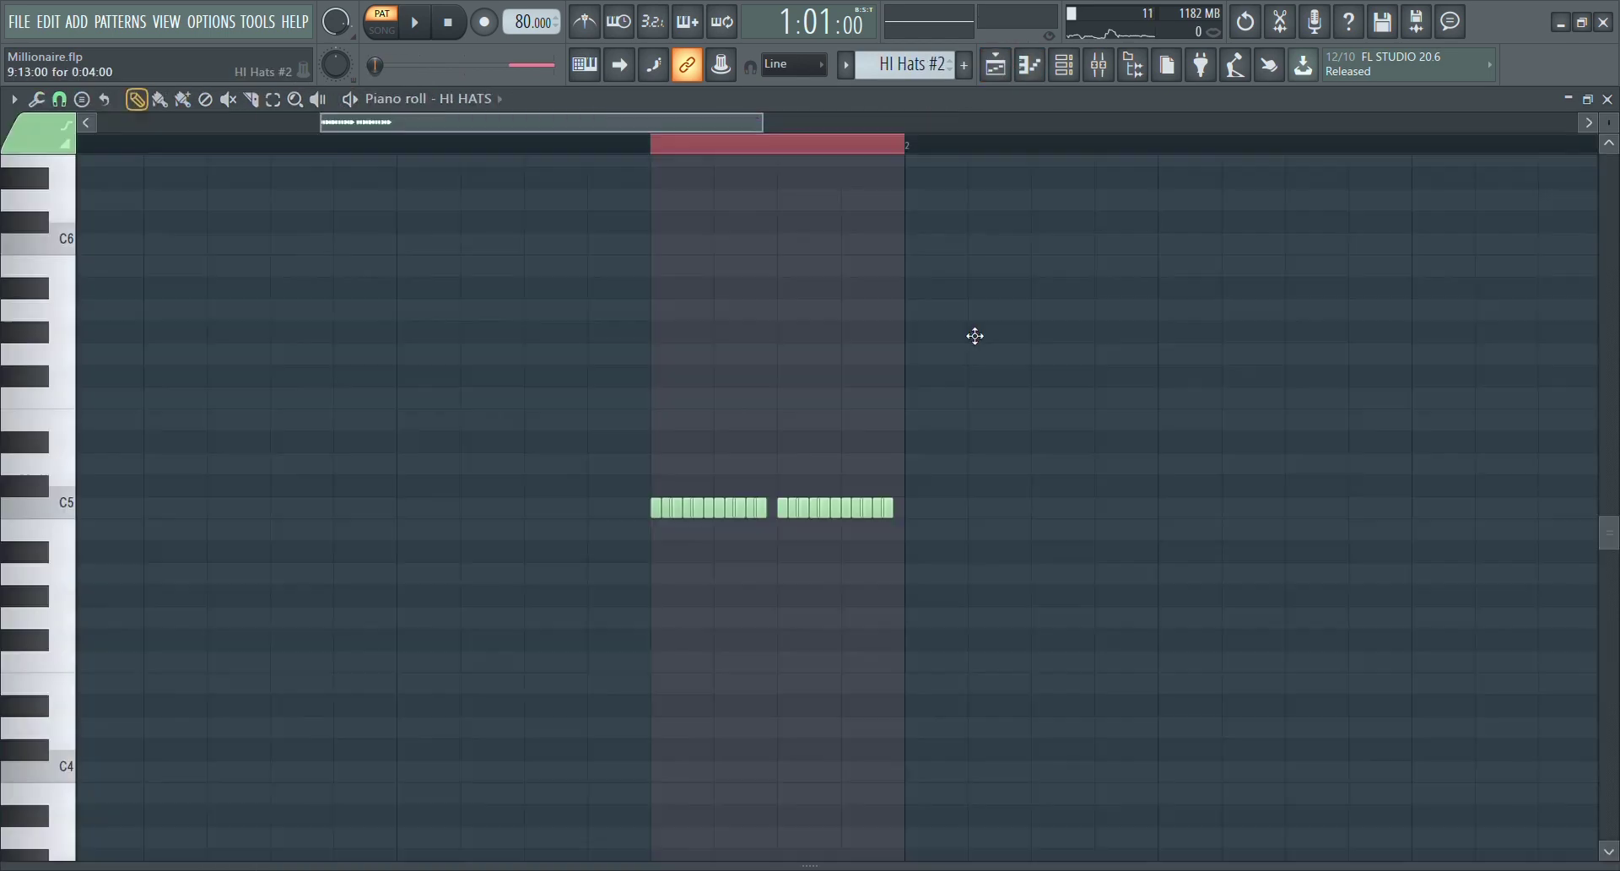
drag(377, 125, 346, 125)
key(space)
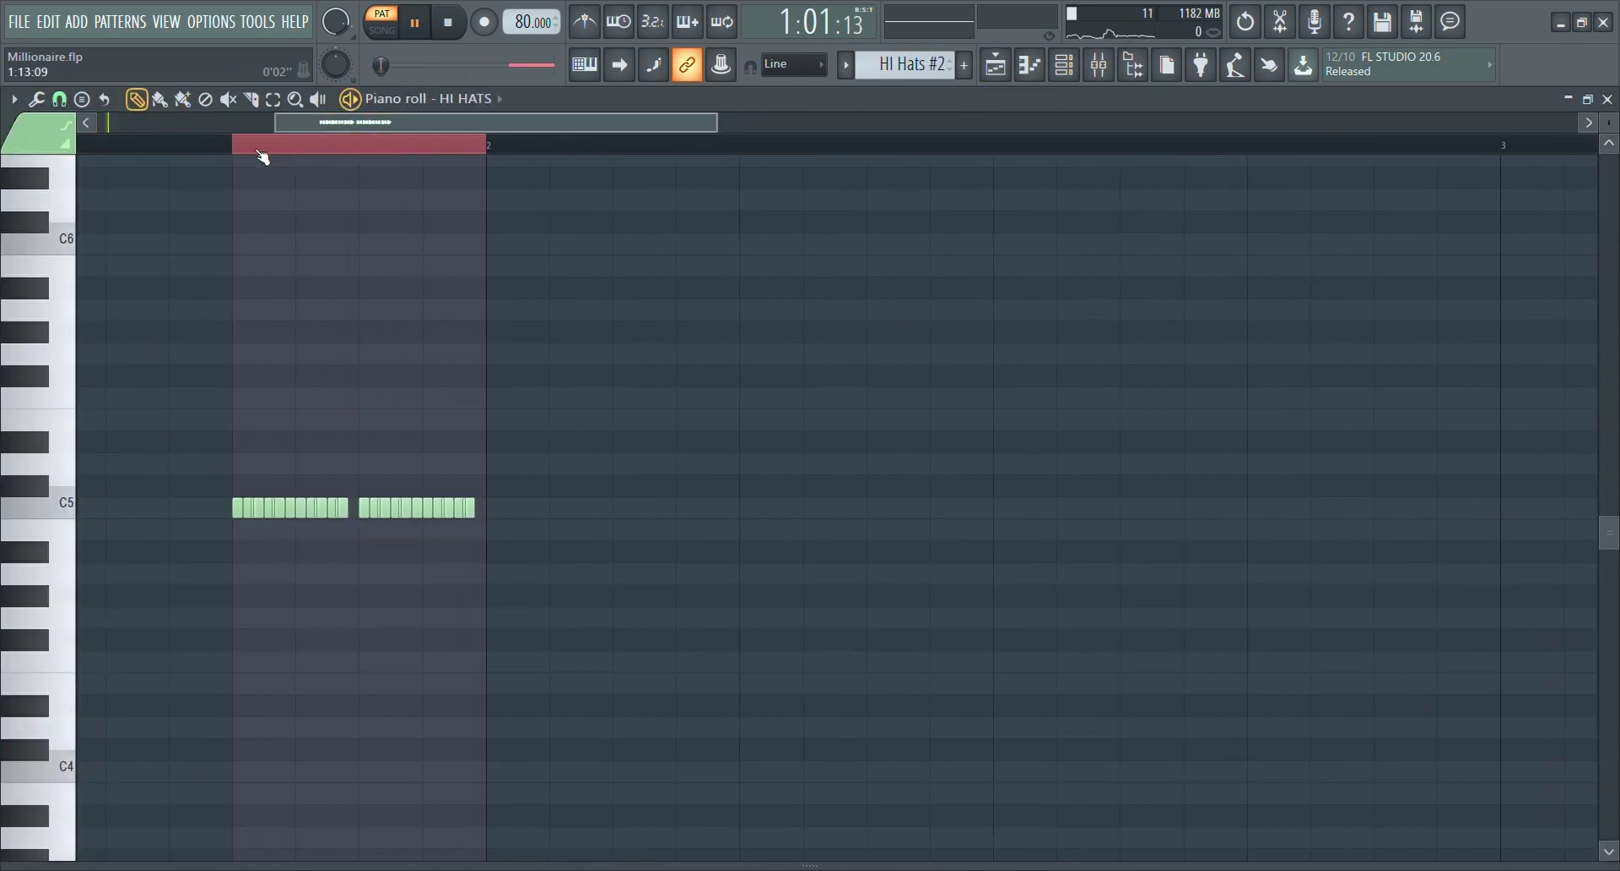
click(246, 147)
key(space)
key(space)
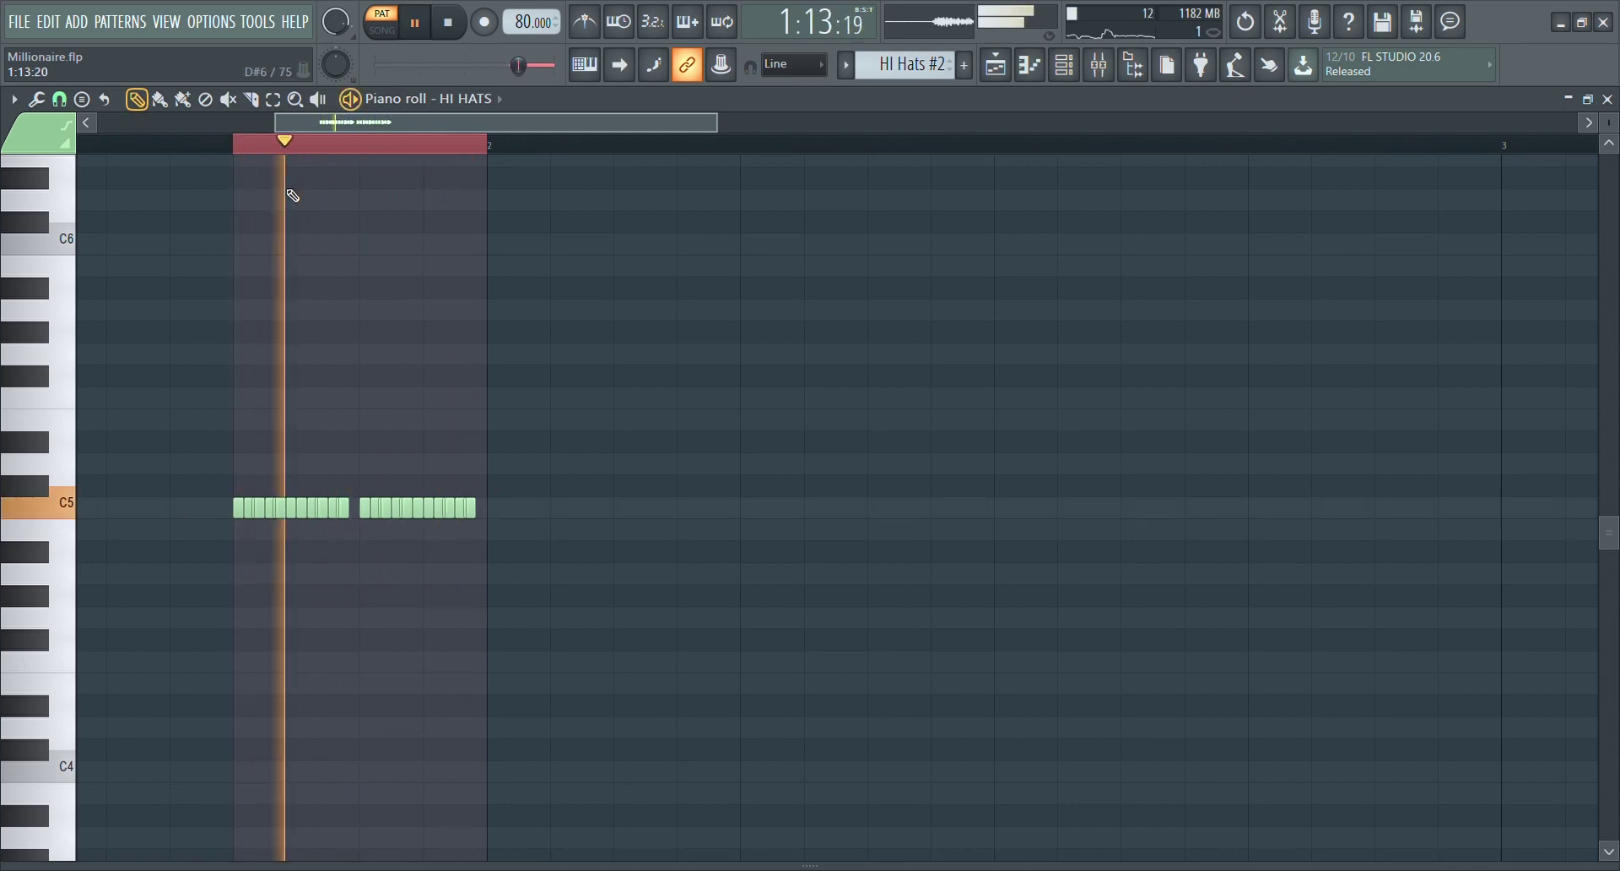
key(space)
click(996, 66)
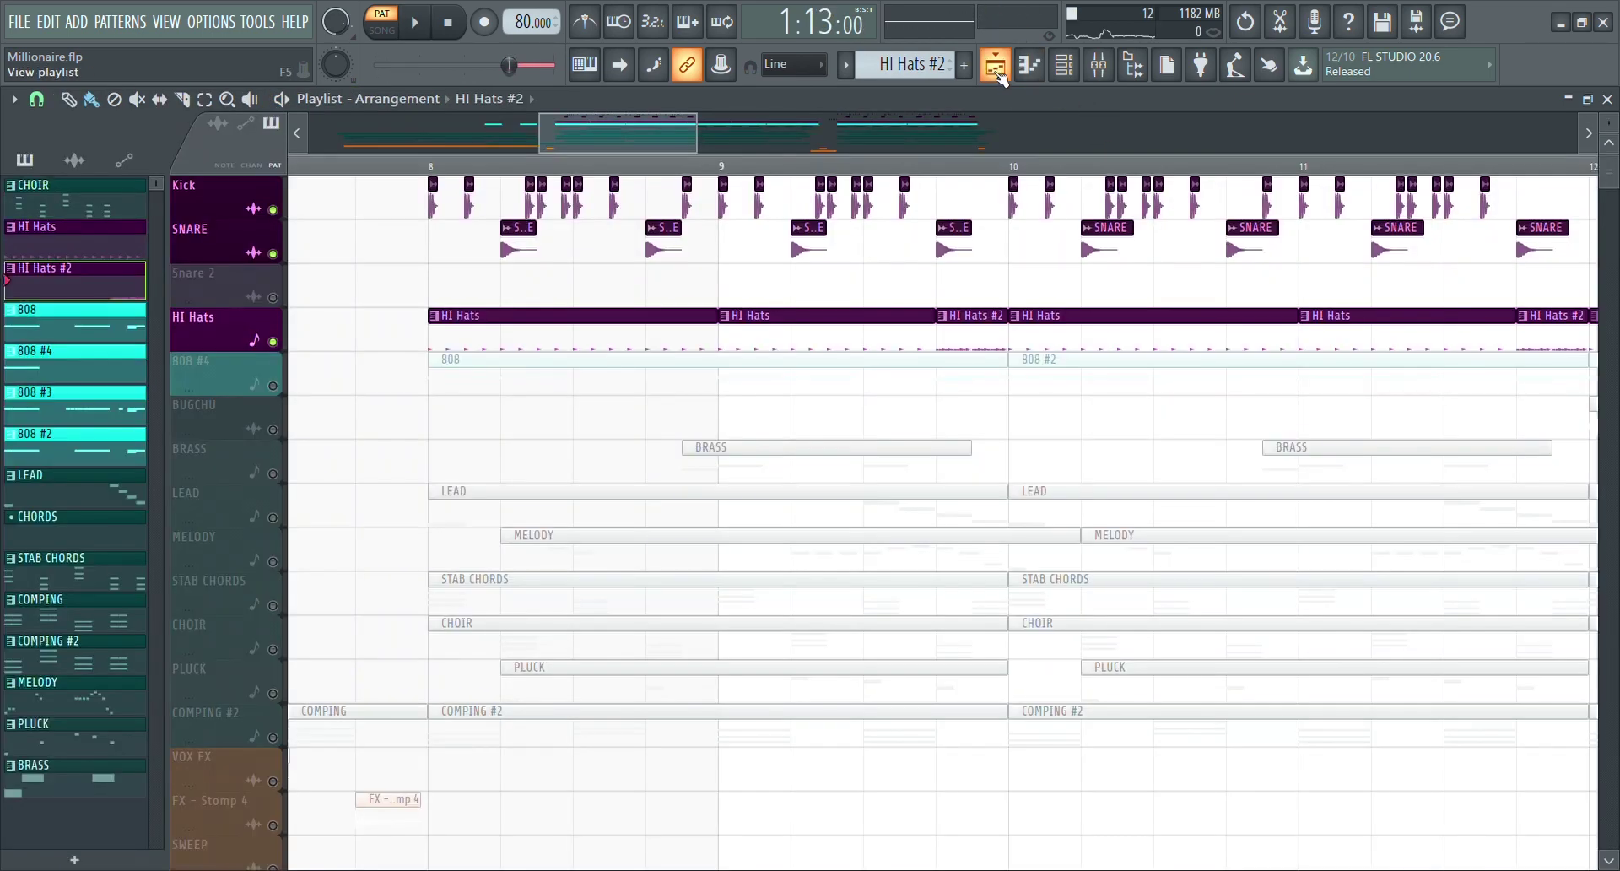
- Turn on the 808 #4 track, play the 808 pattern in the piano roll with its time selection cleared, and return to the playlist
right_click(279, 387)
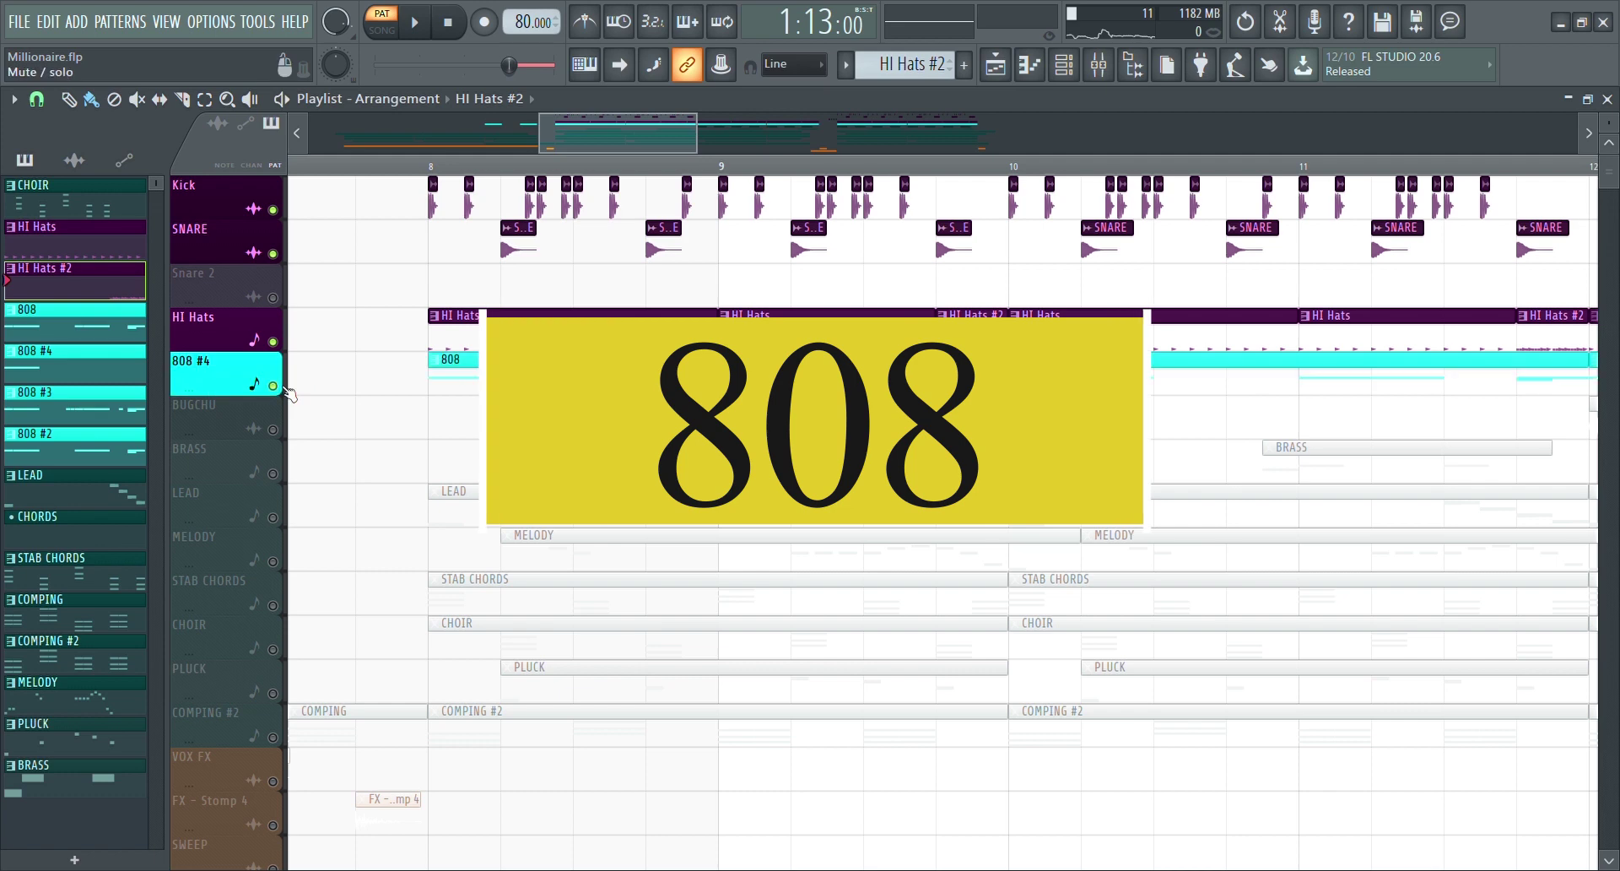
double_click(450, 379)
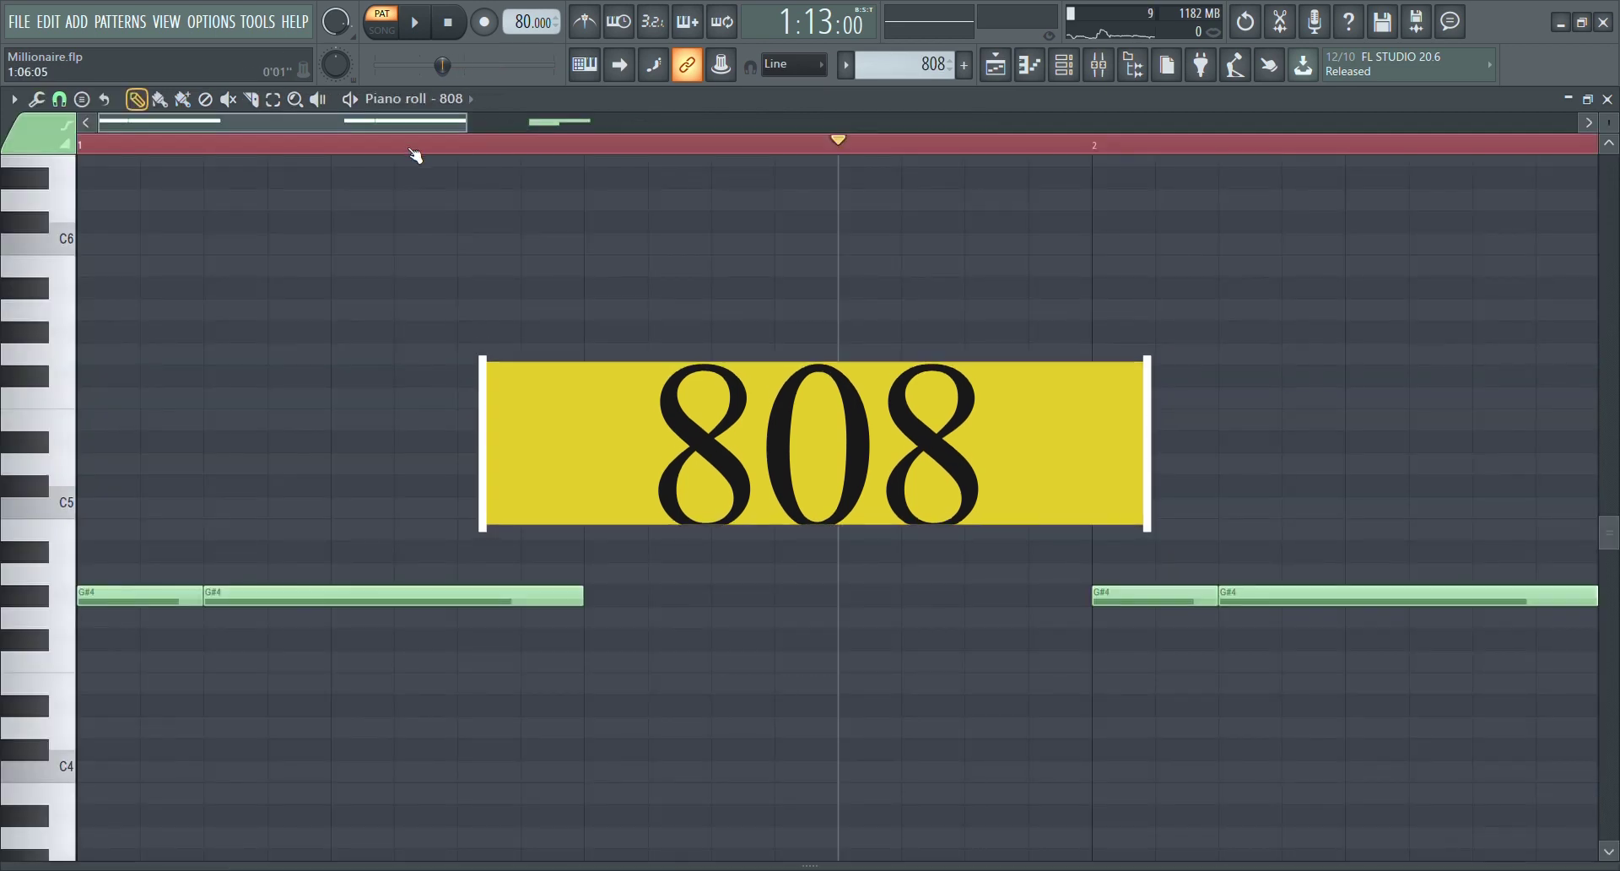
key(space)
click(448, 22)
key(space)
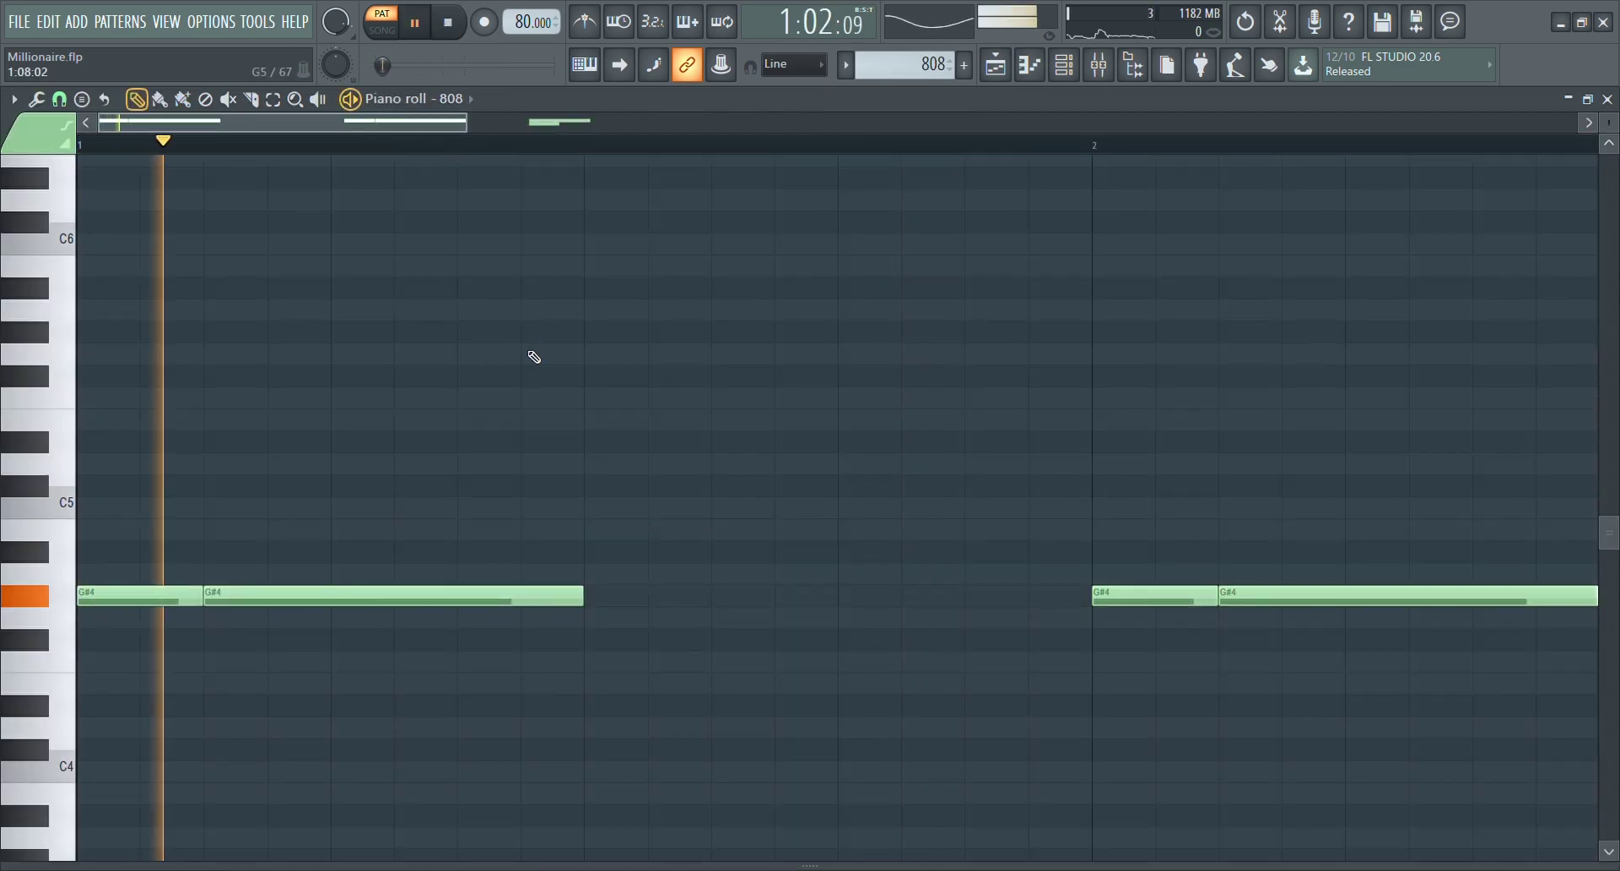
drag(475, 136, 732, 122)
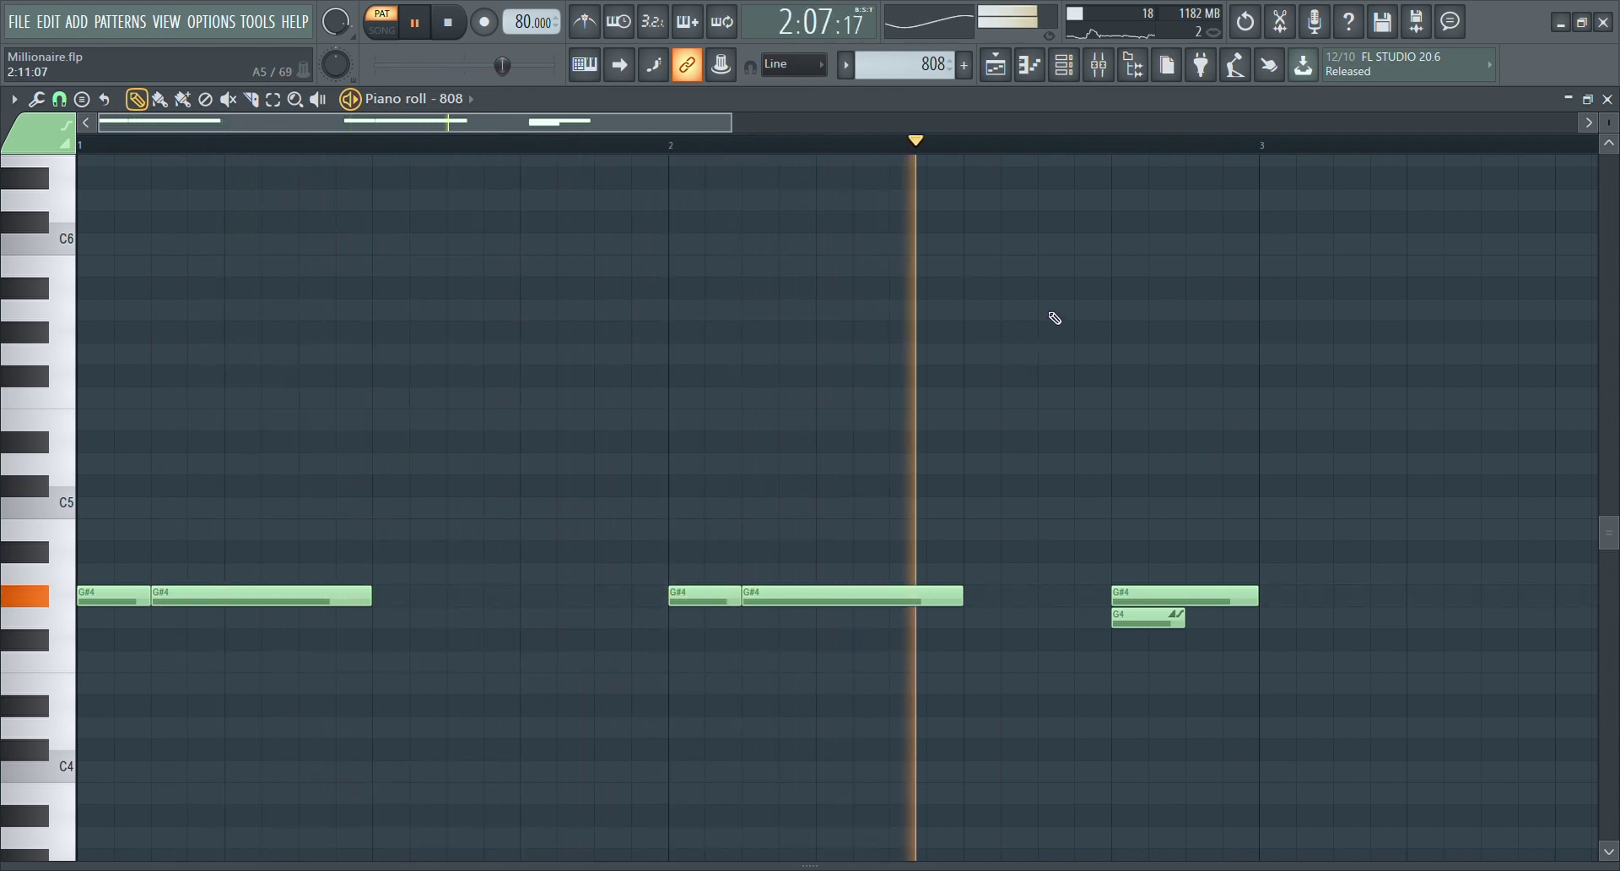
key(space)
click(995, 64)
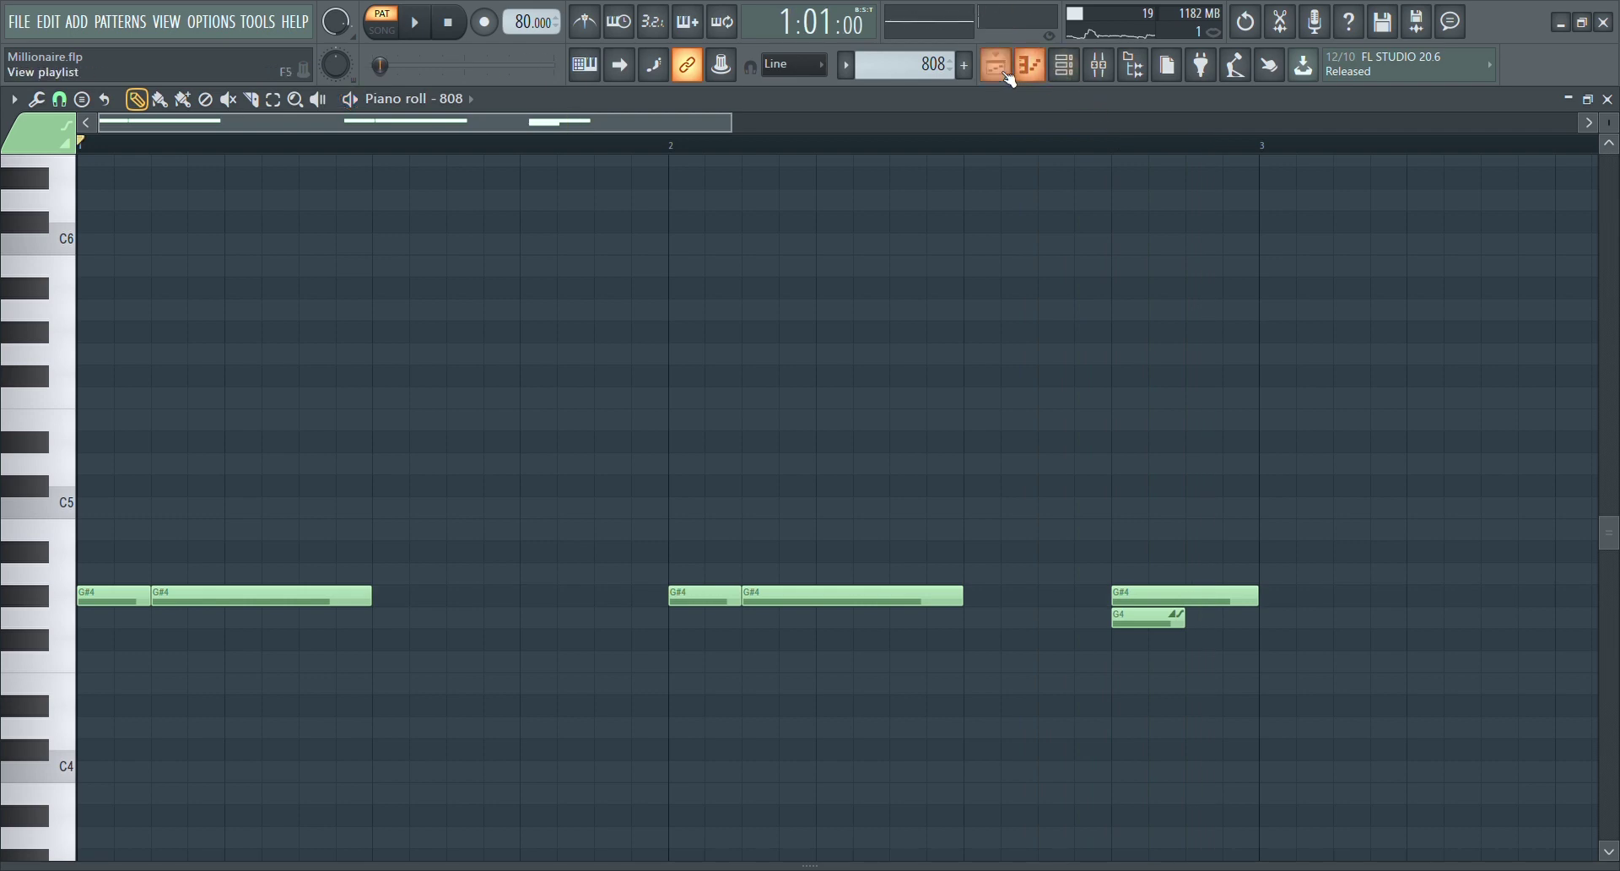
- Unmute the Kick, SNARE, Snare 2 and HI Hats tracks alongside the 808 and play the drum section in song mode from bar 8
click(273, 210)
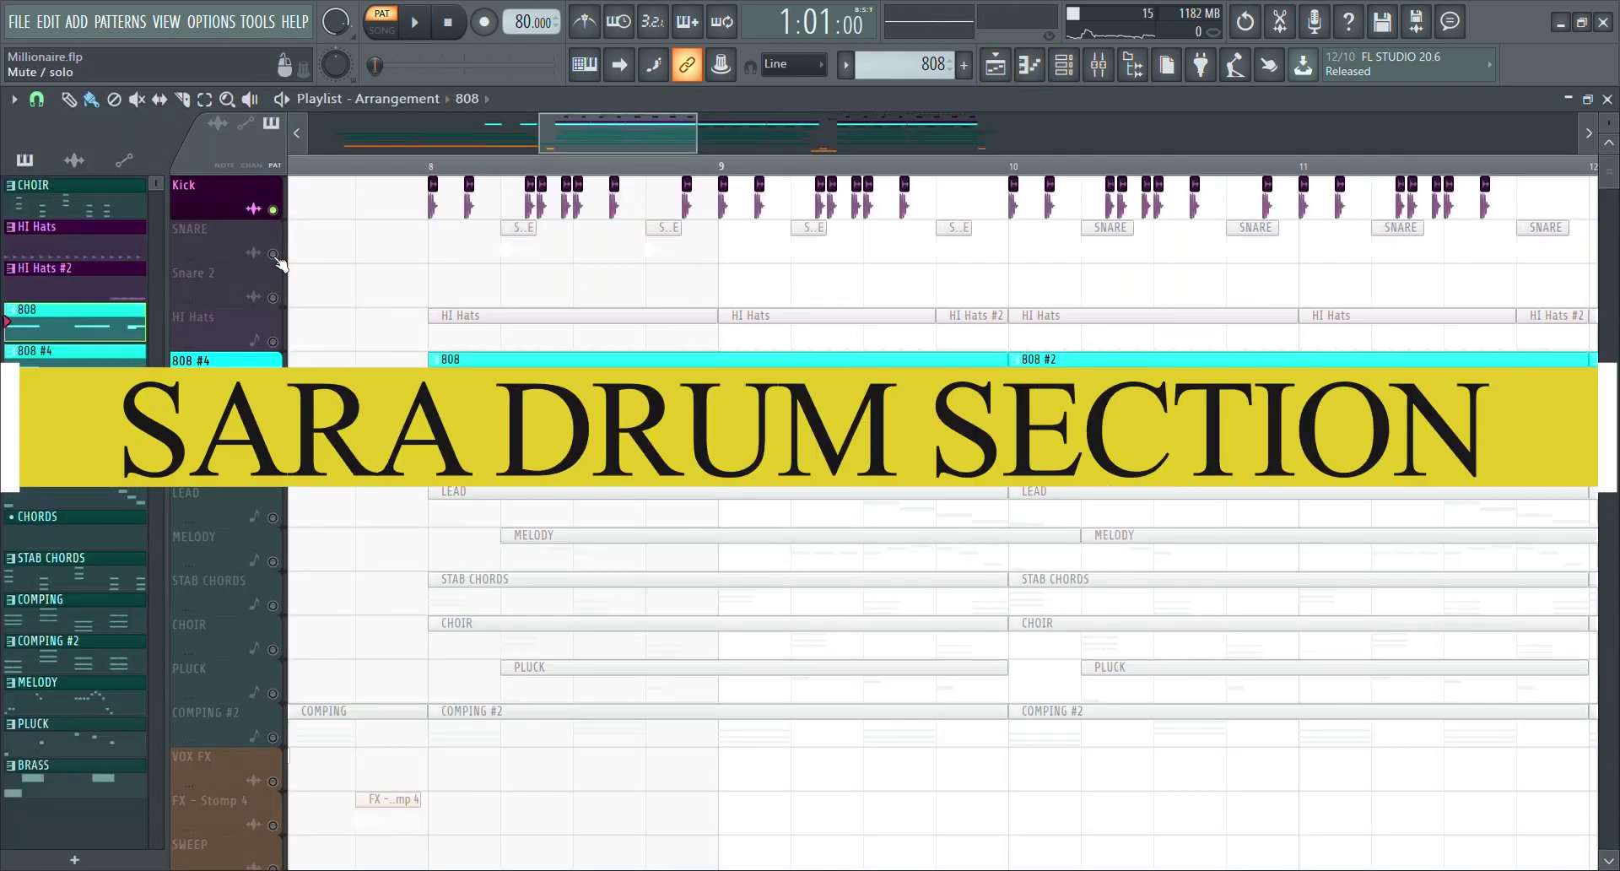
click(273, 254)
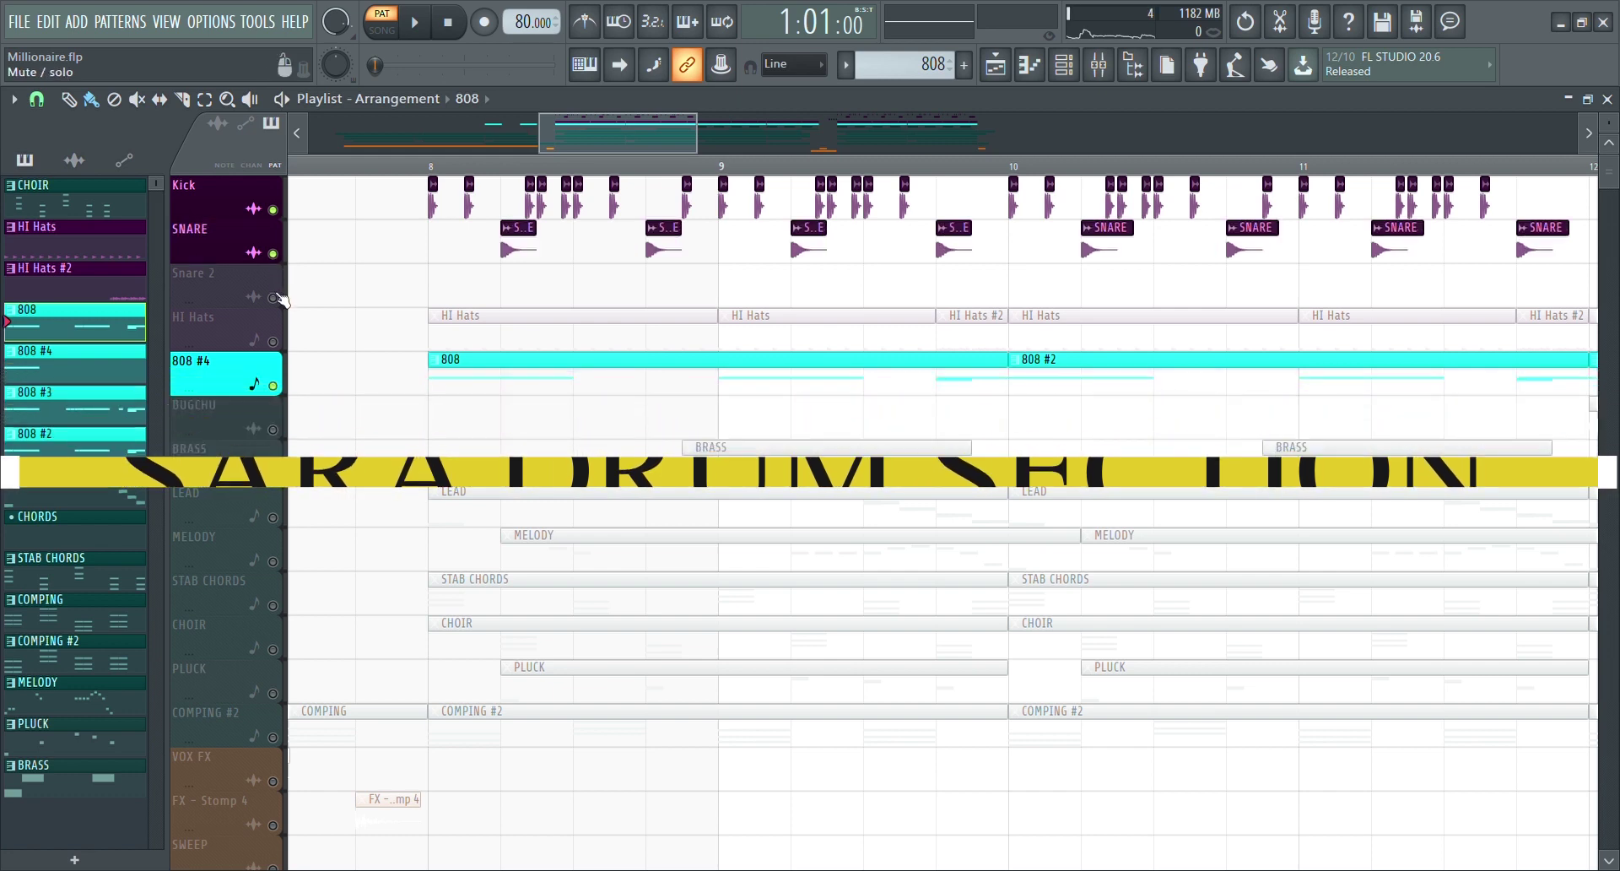
click(272, 298)
click(273, 342)
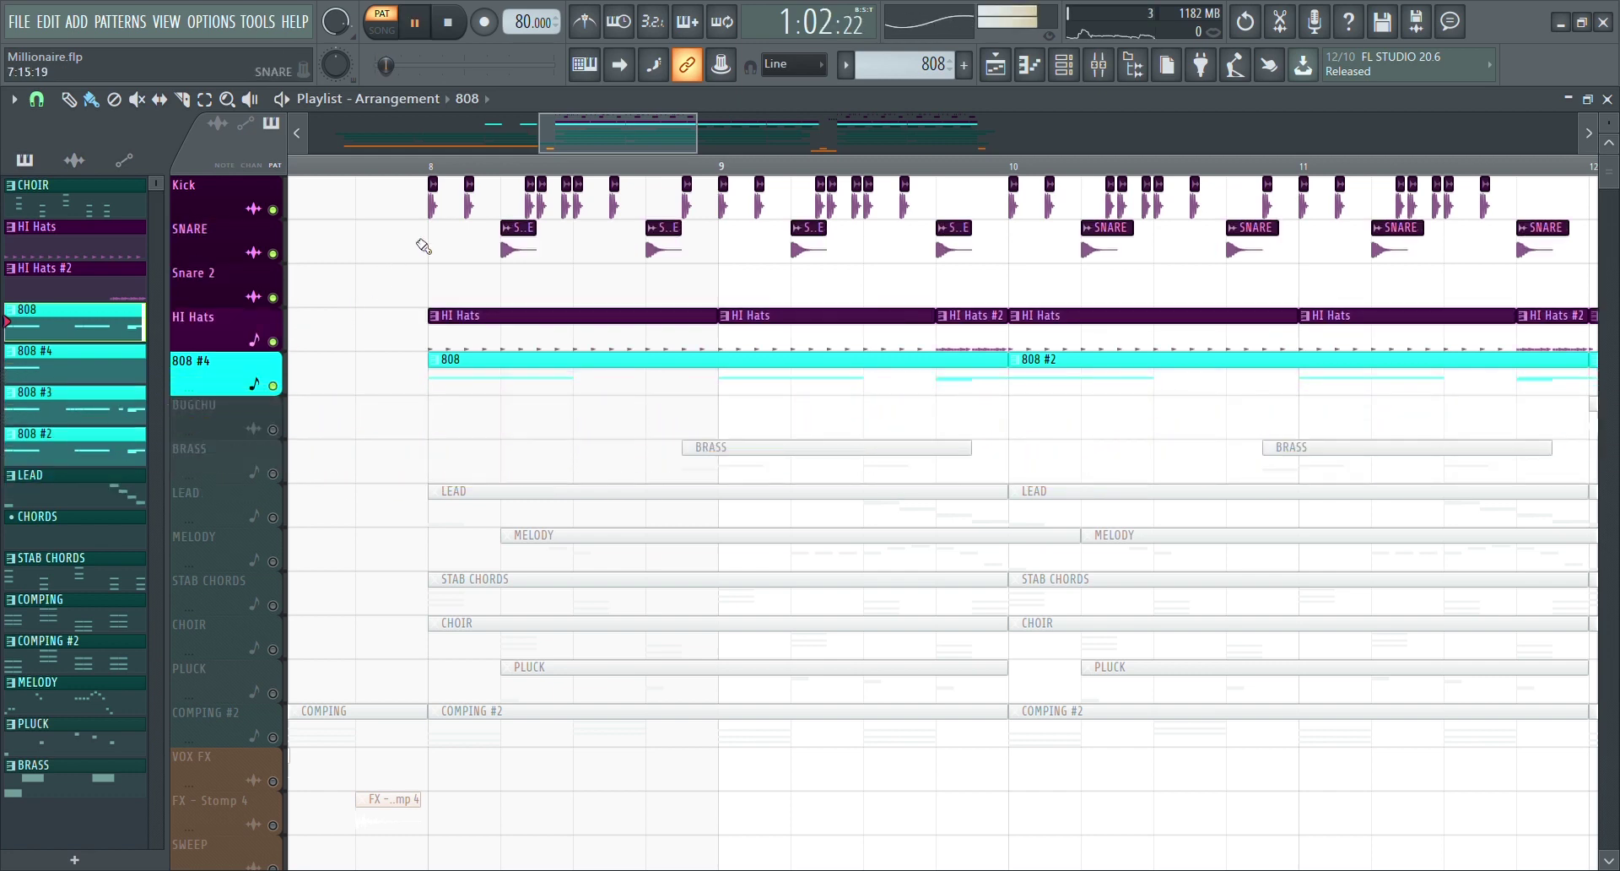
click(431, 163)
key(space)
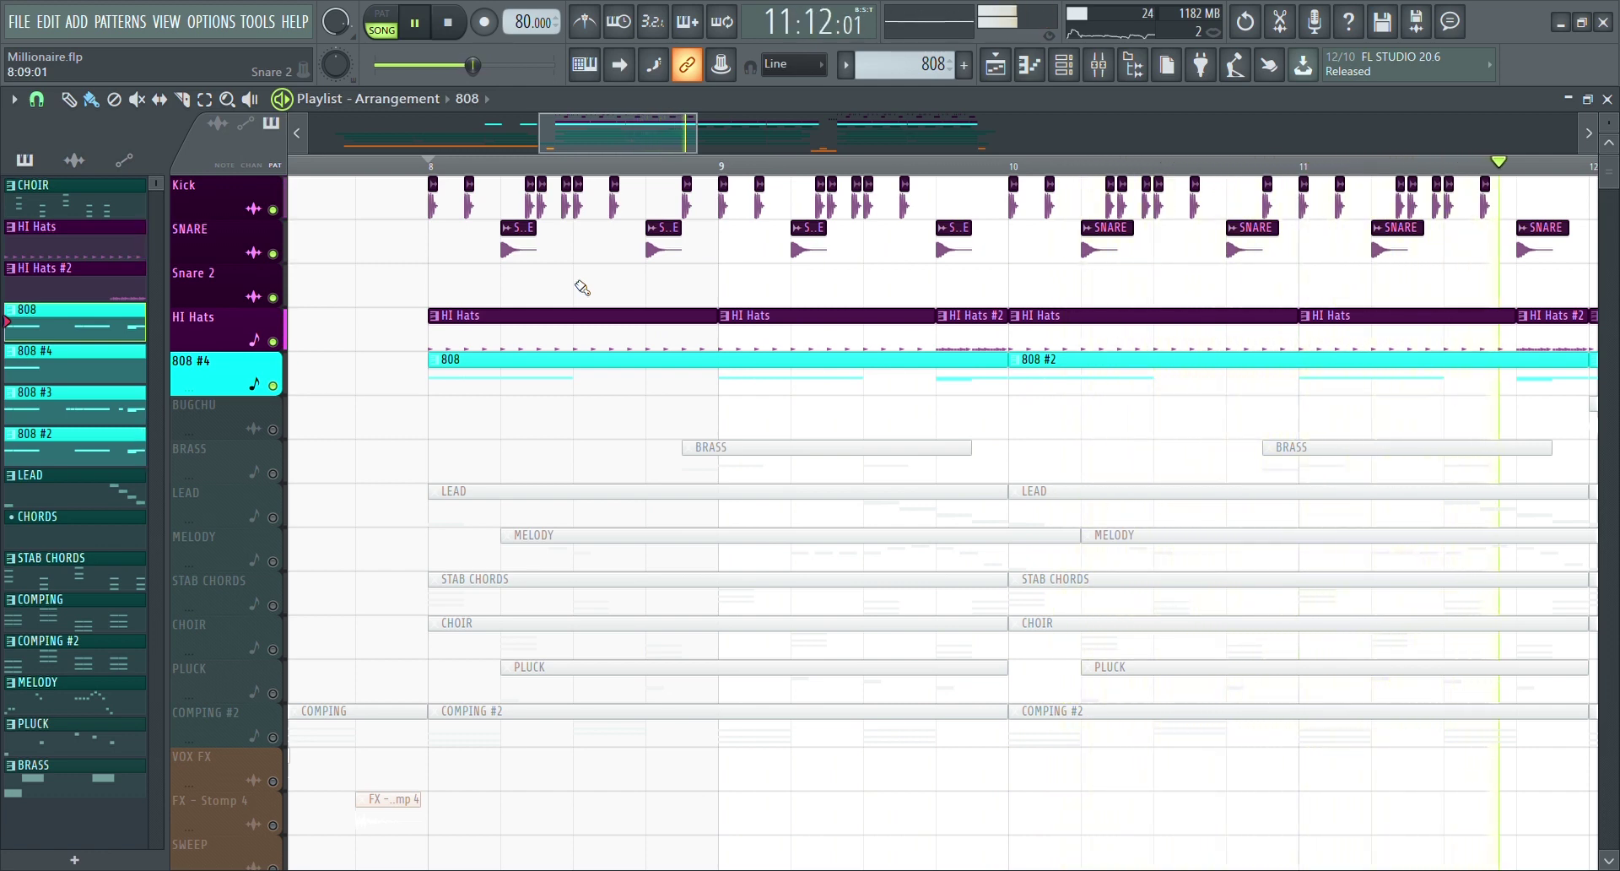
key(space)
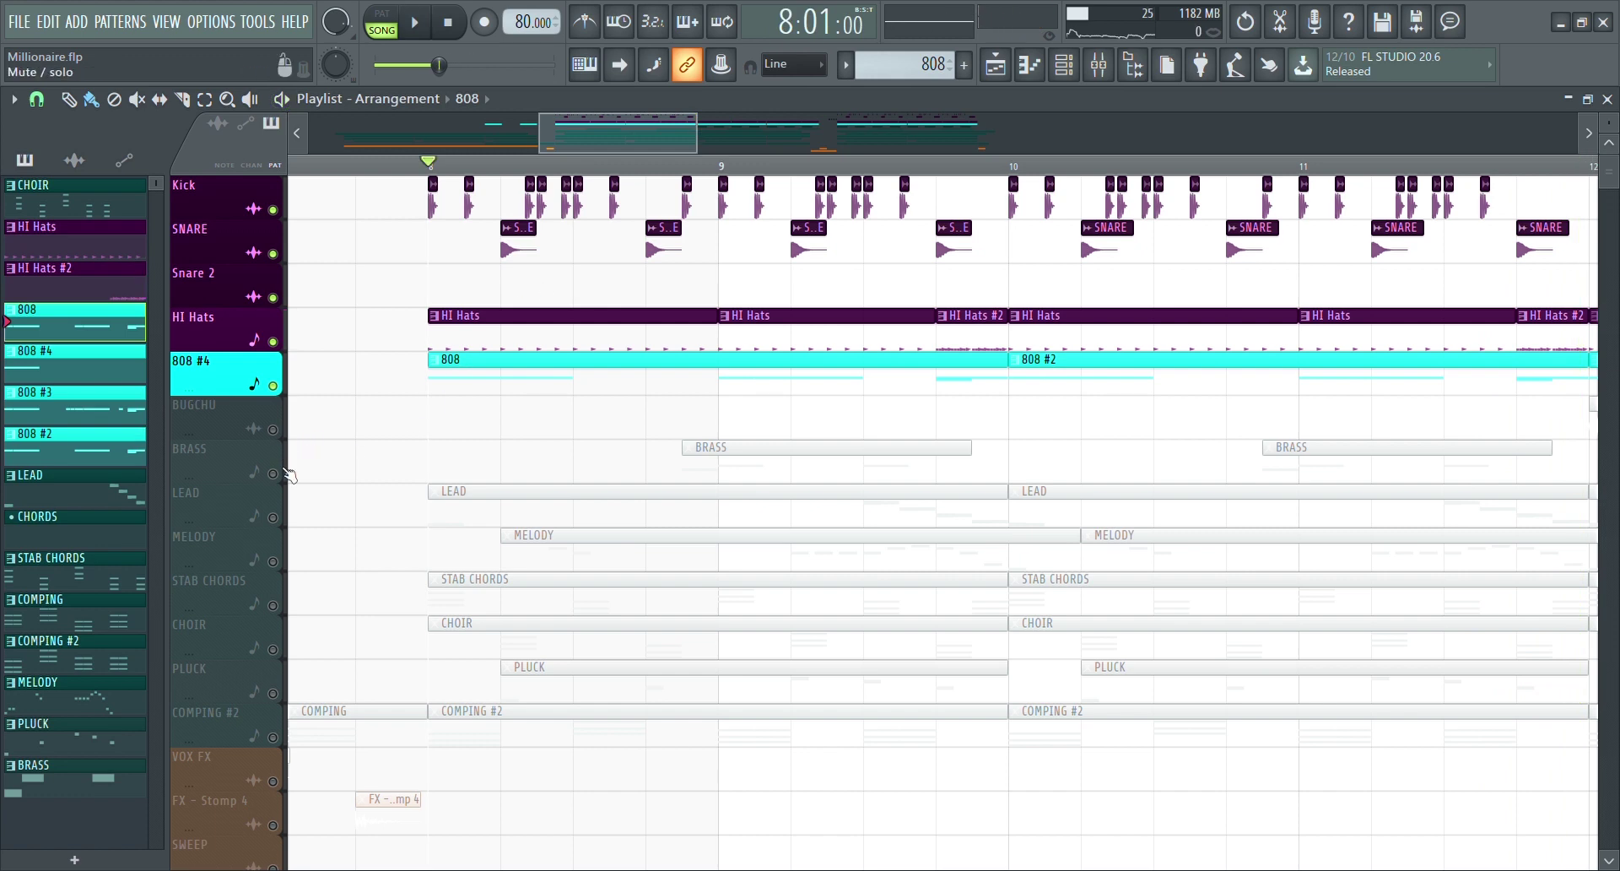
- Solo the BRASS track, play the BRASS pattern in the piano roll in pattern mode, and return to the playlist
right_click(287, 473)
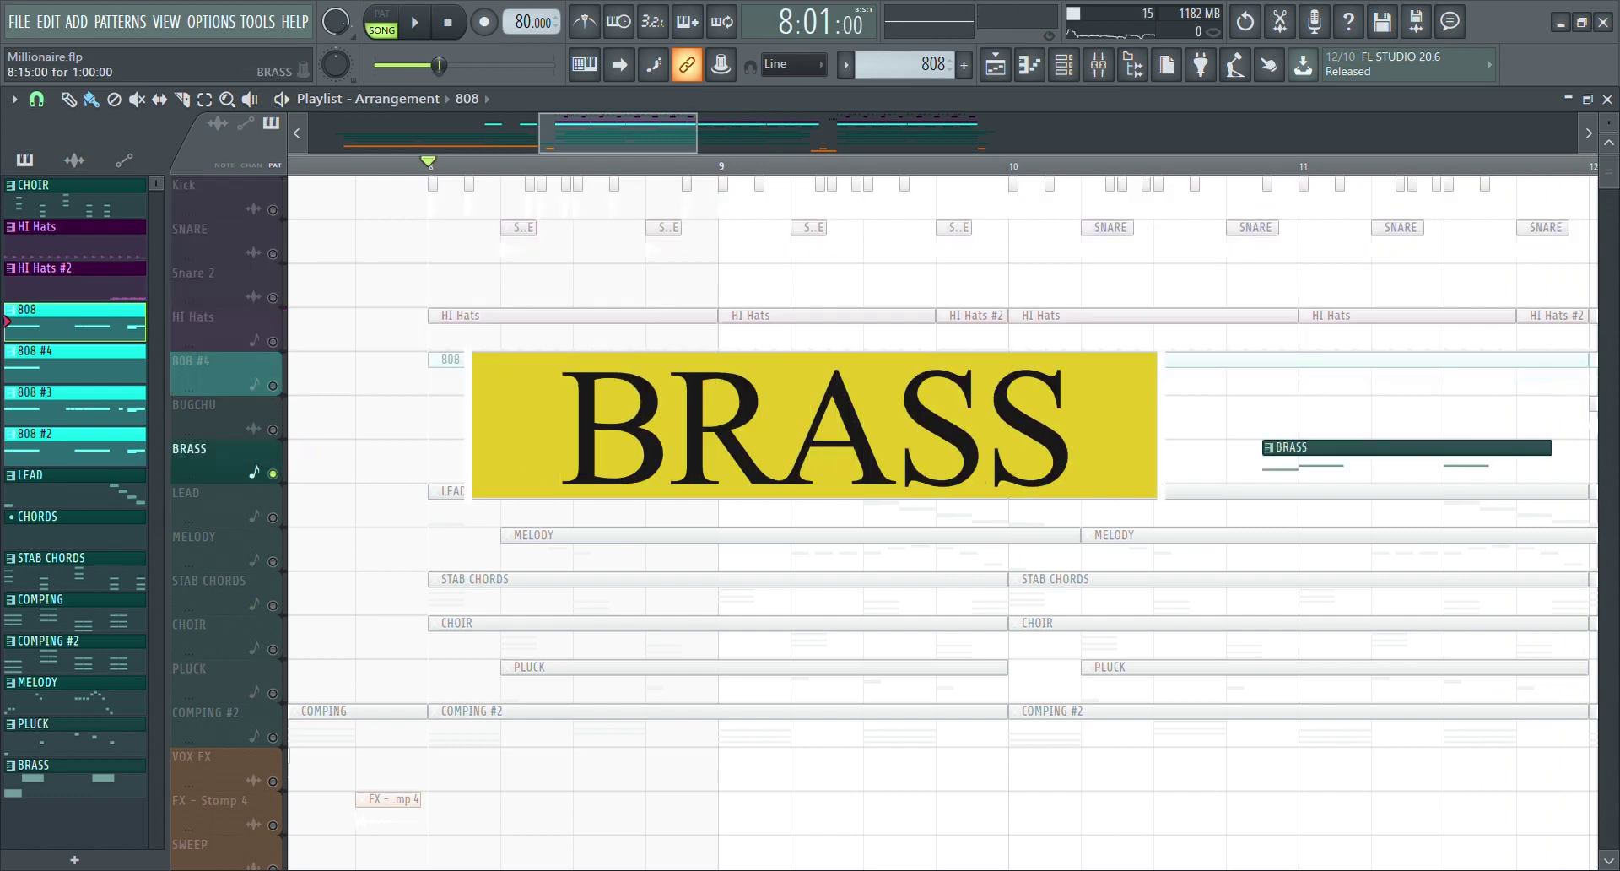
double_click(759, 455)
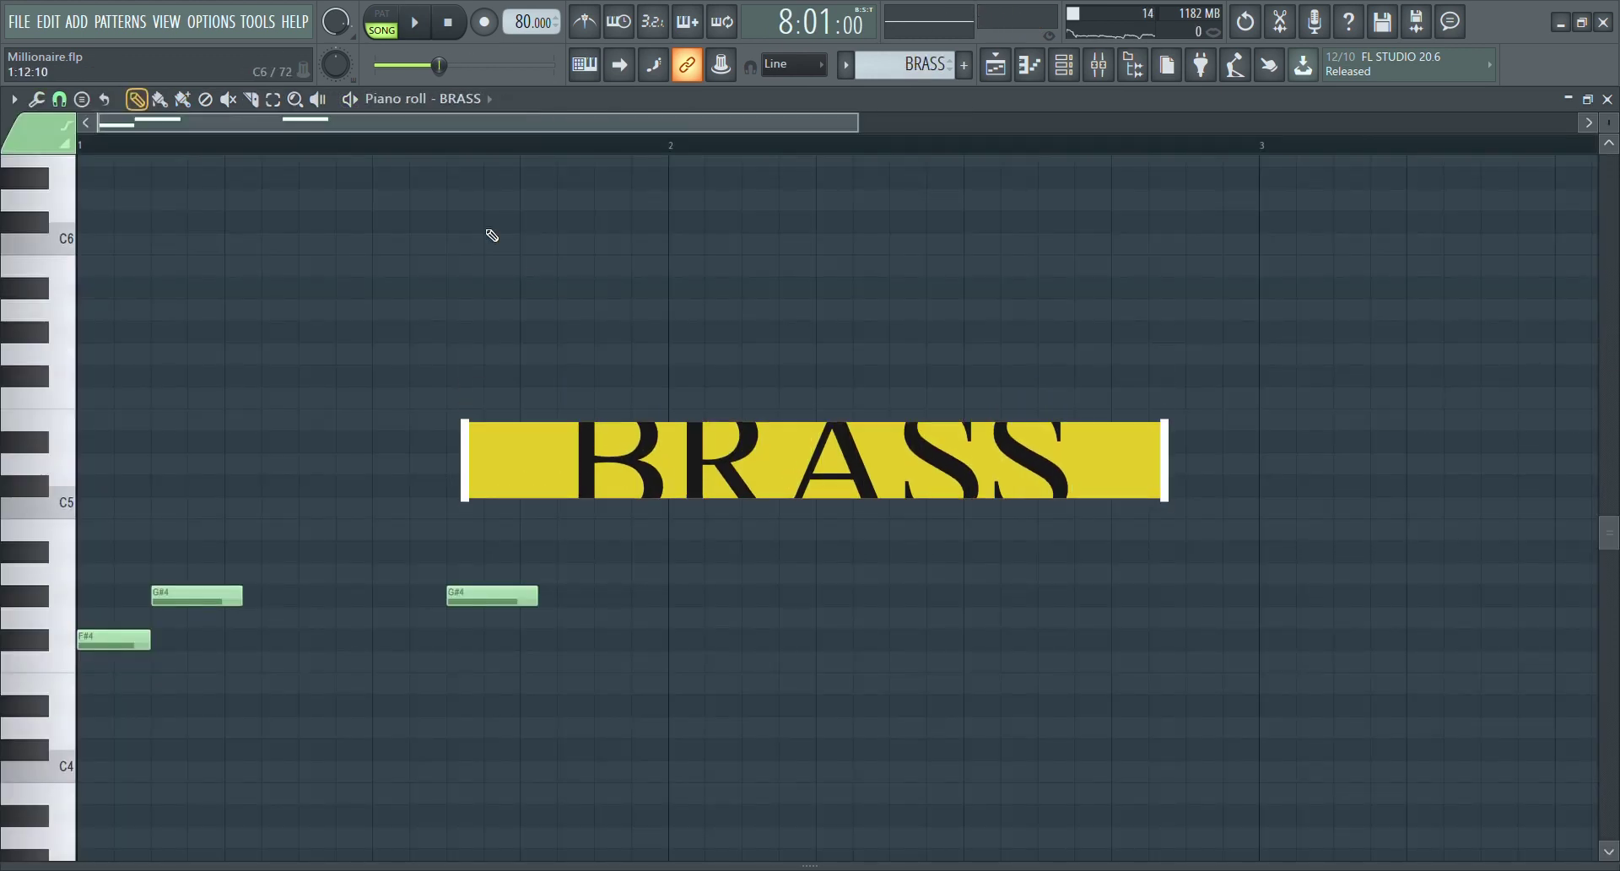
click(393, 24)
key(space)
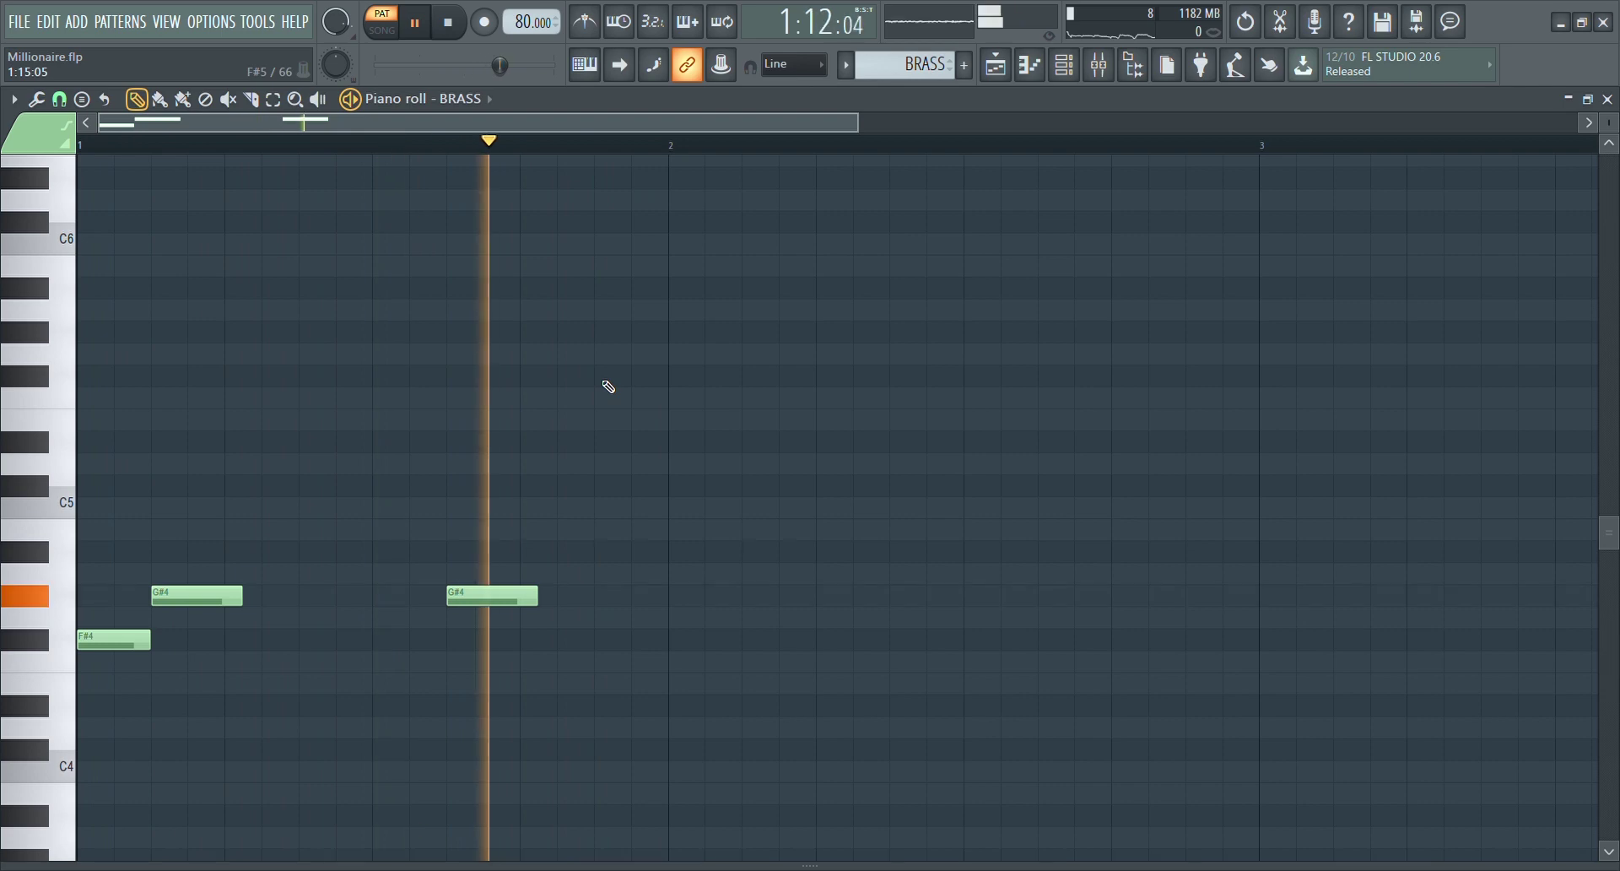
key(space)
click(1000, 72)
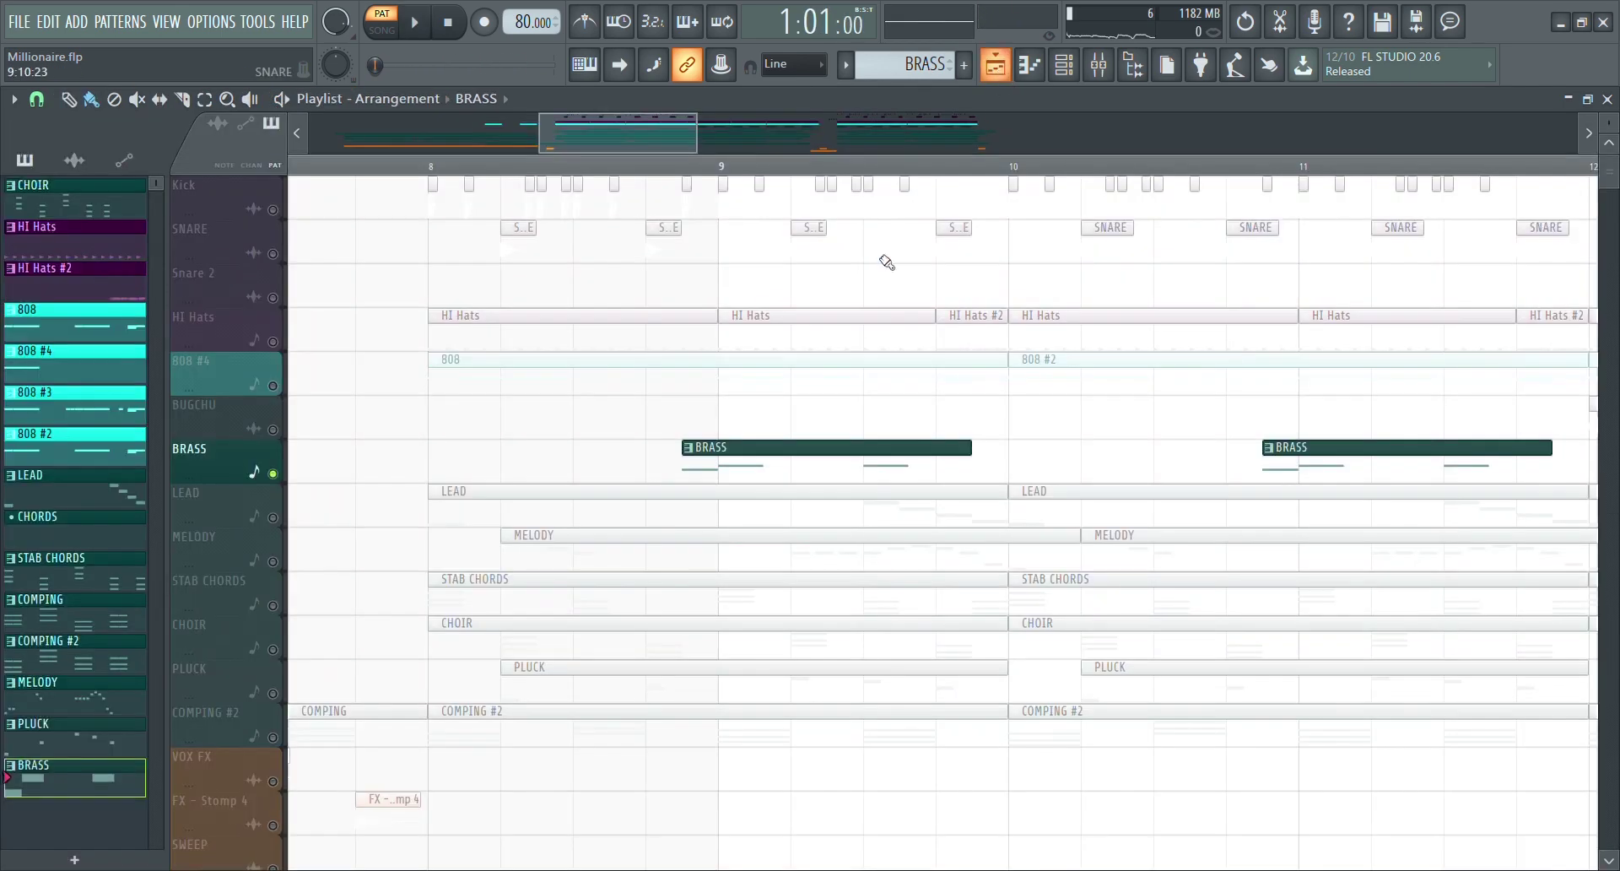
- Solo the LEAD track, play the LEAD pattern in the piano roll with its time selection cleared, and return to the playlist
scroll(392, 484, down, 1)
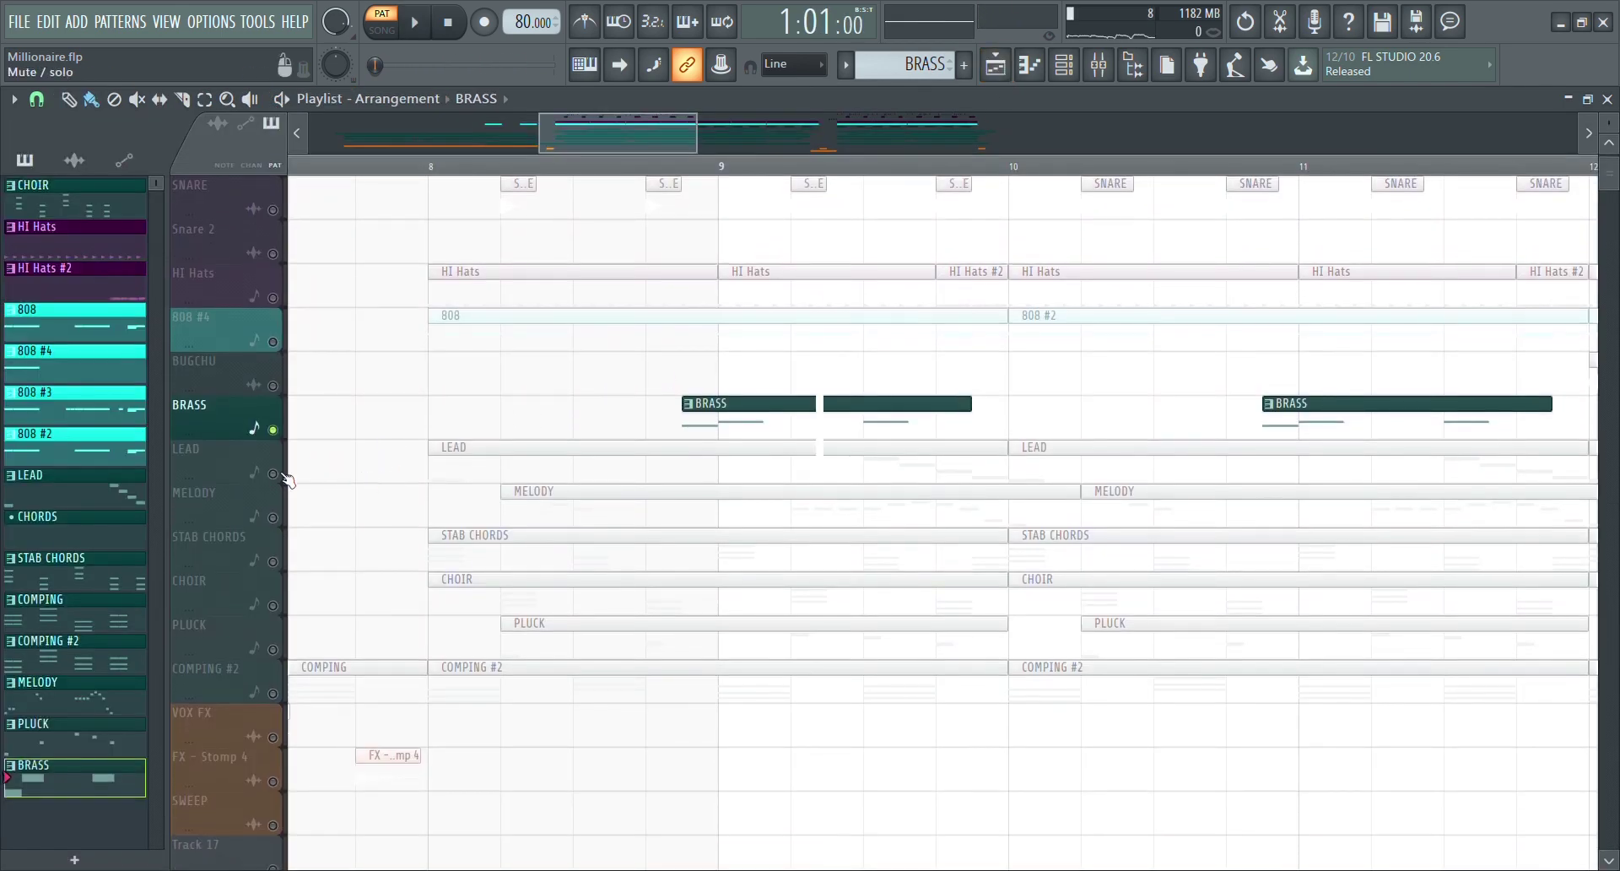
double_click(498, 481)
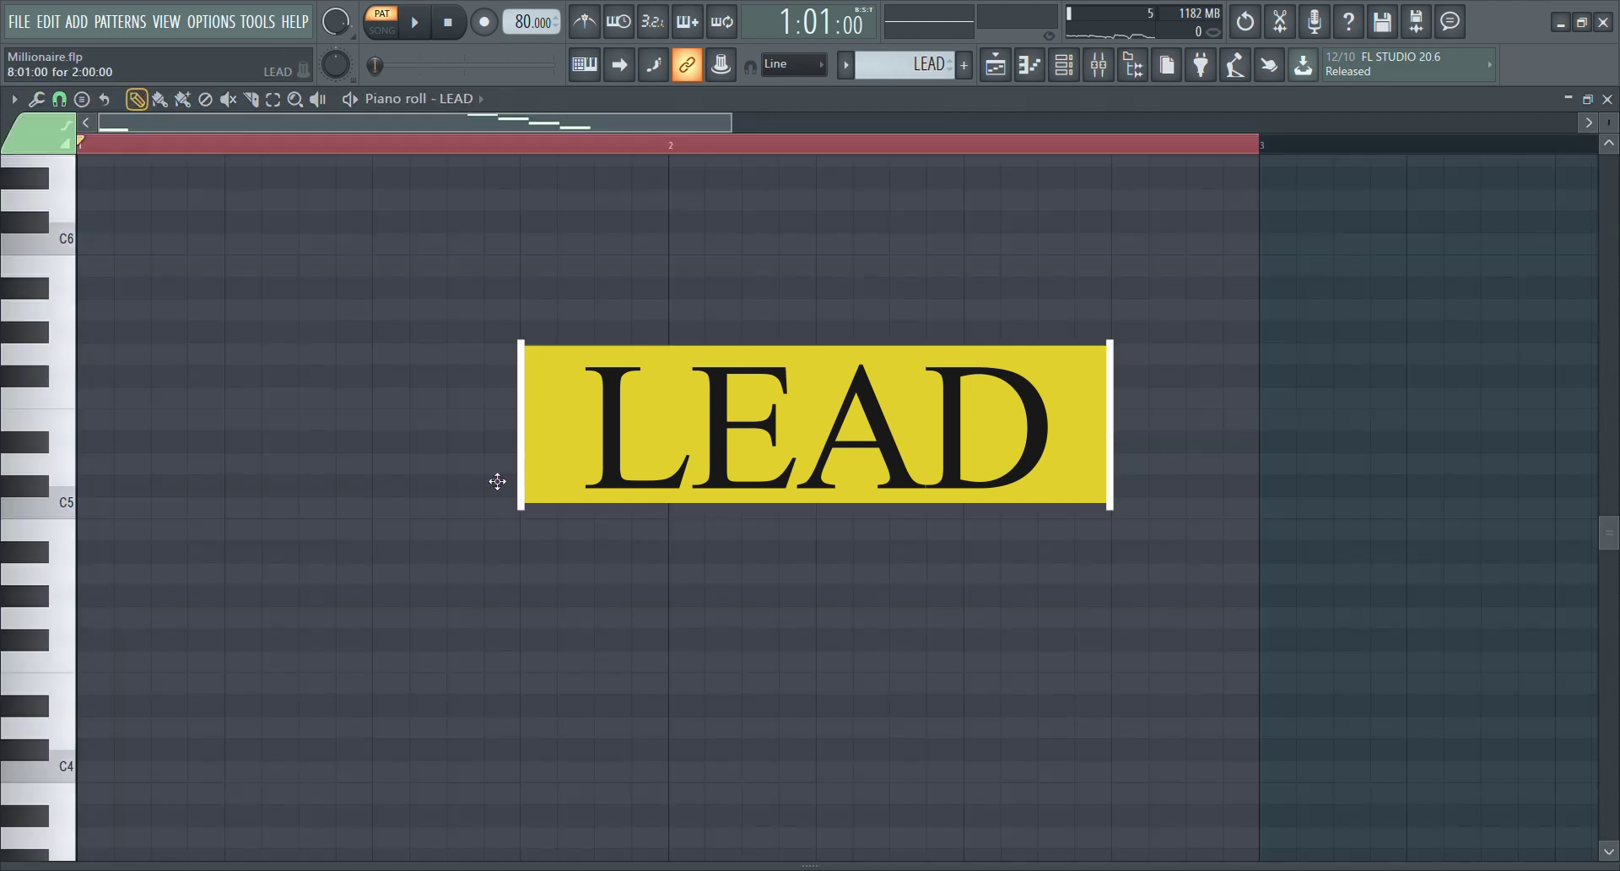
click(425, 145)
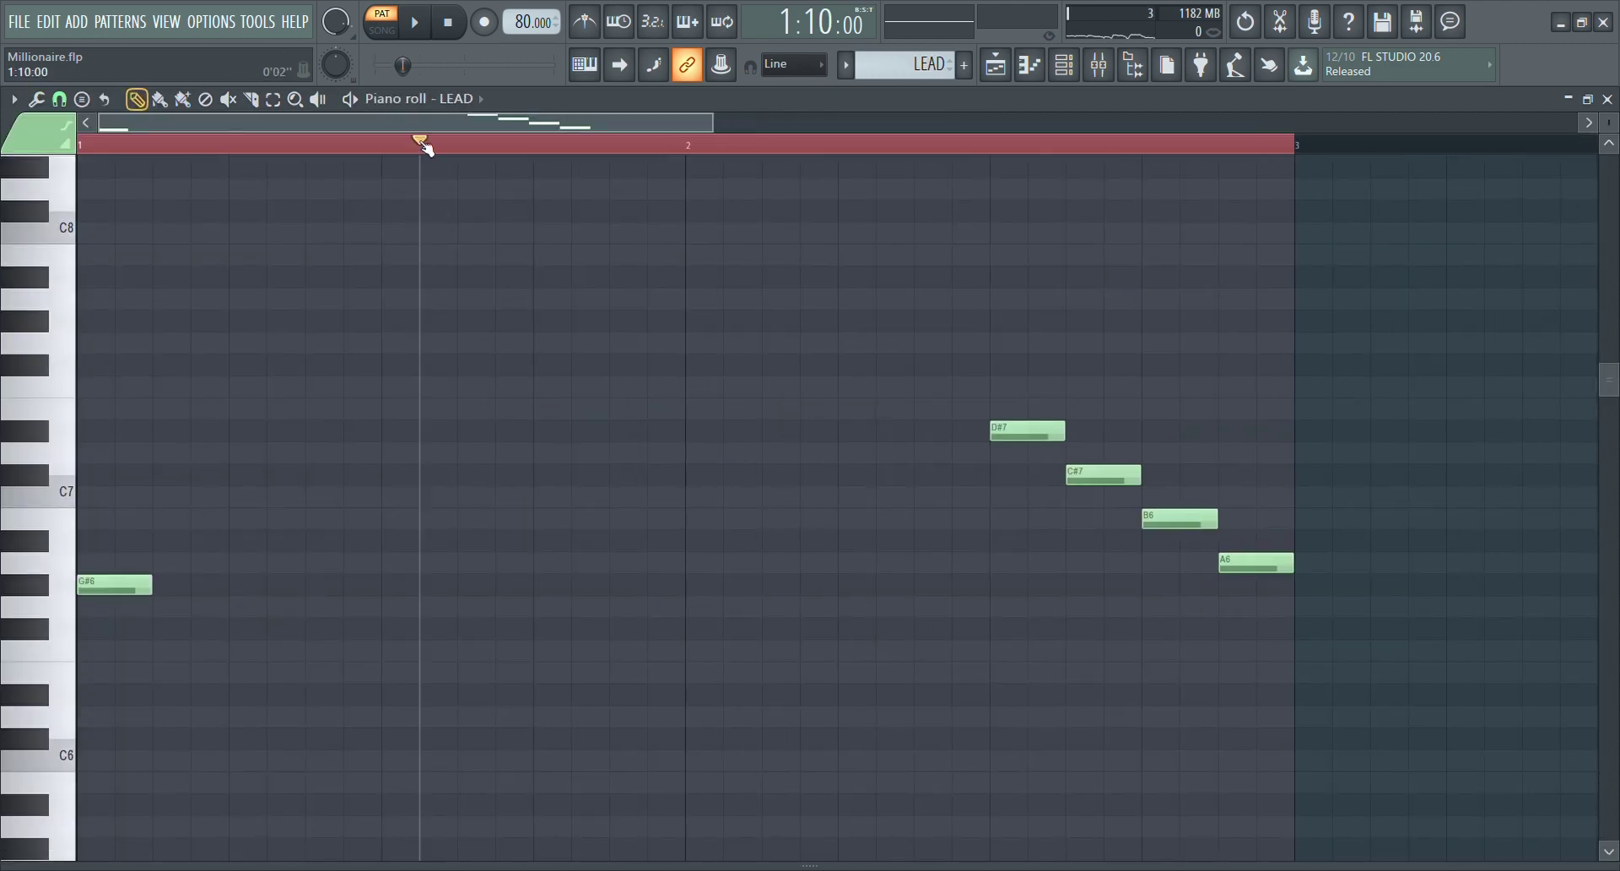
key(space)
key(space)
key(ctrl+d)
key(space)
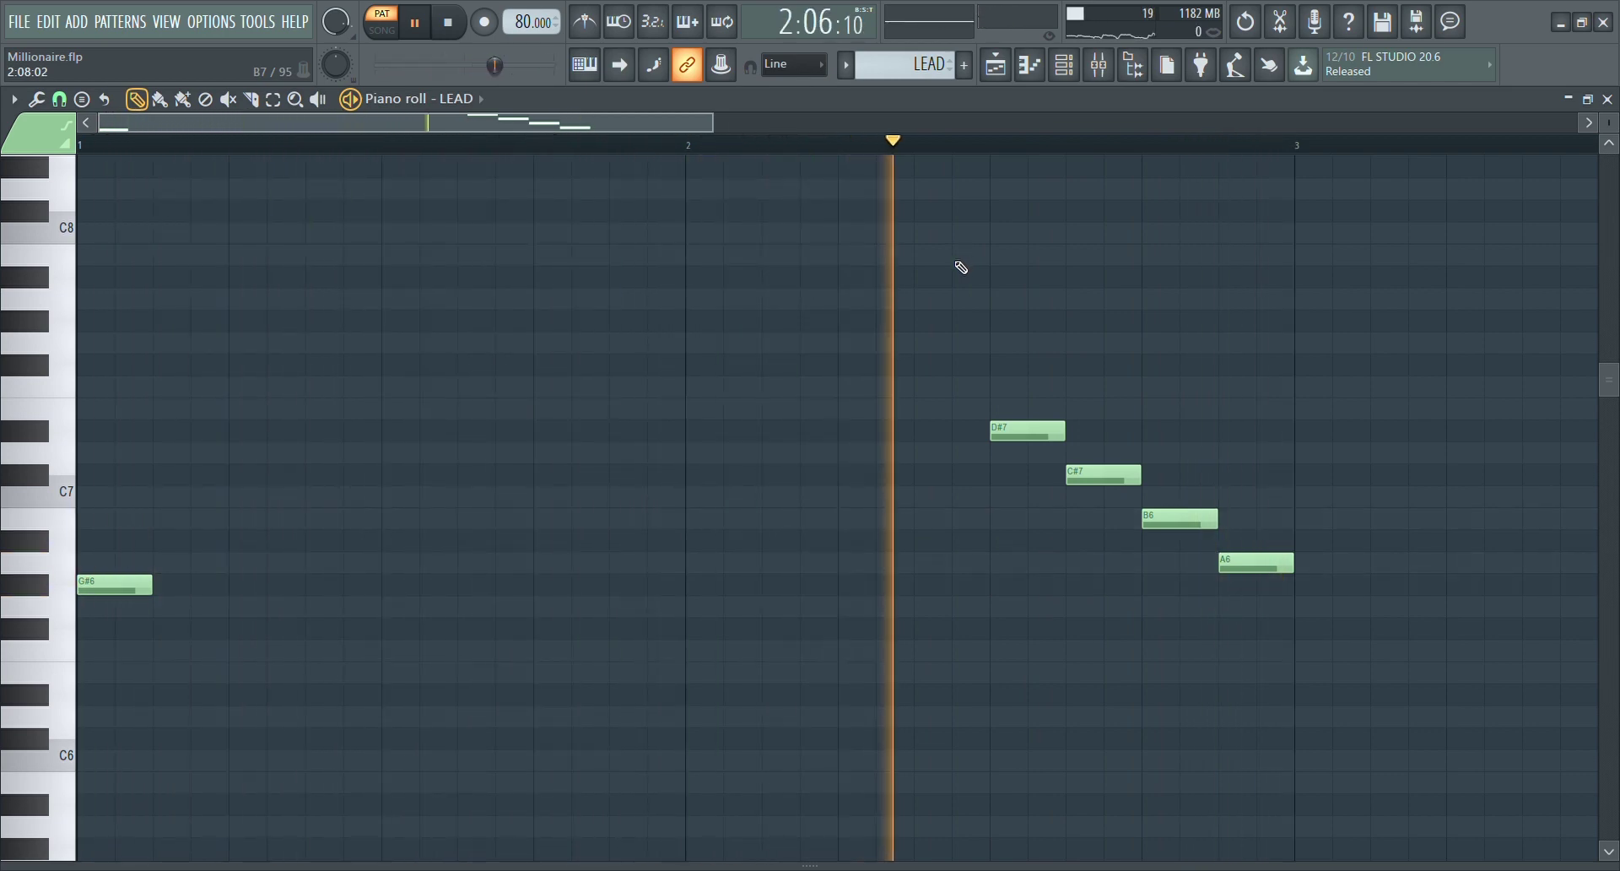
key(space)
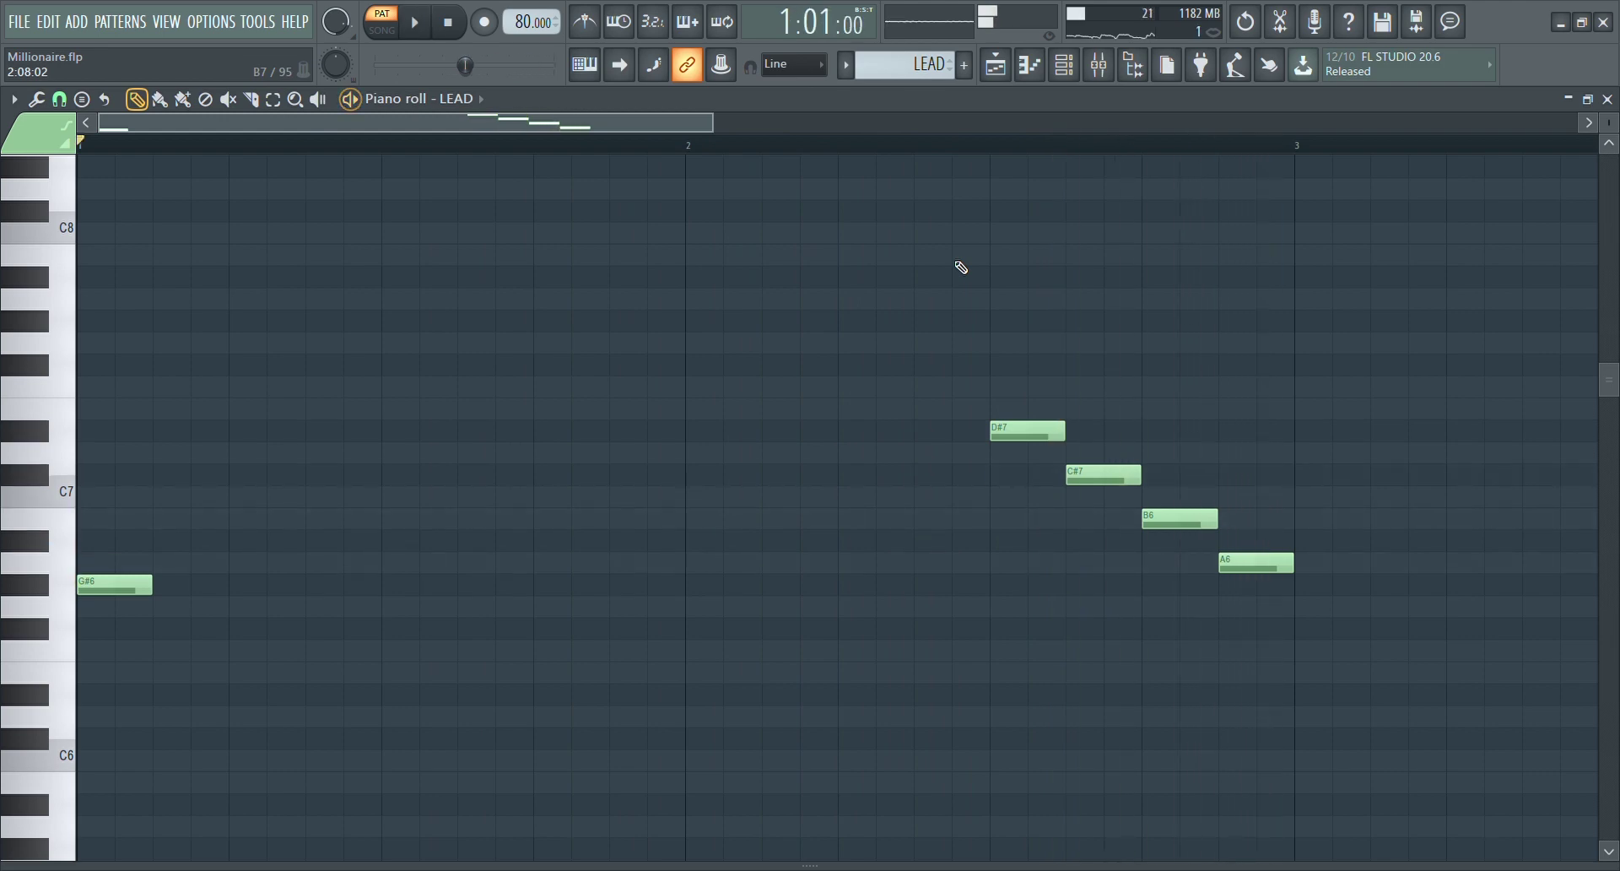
click(997, 65)
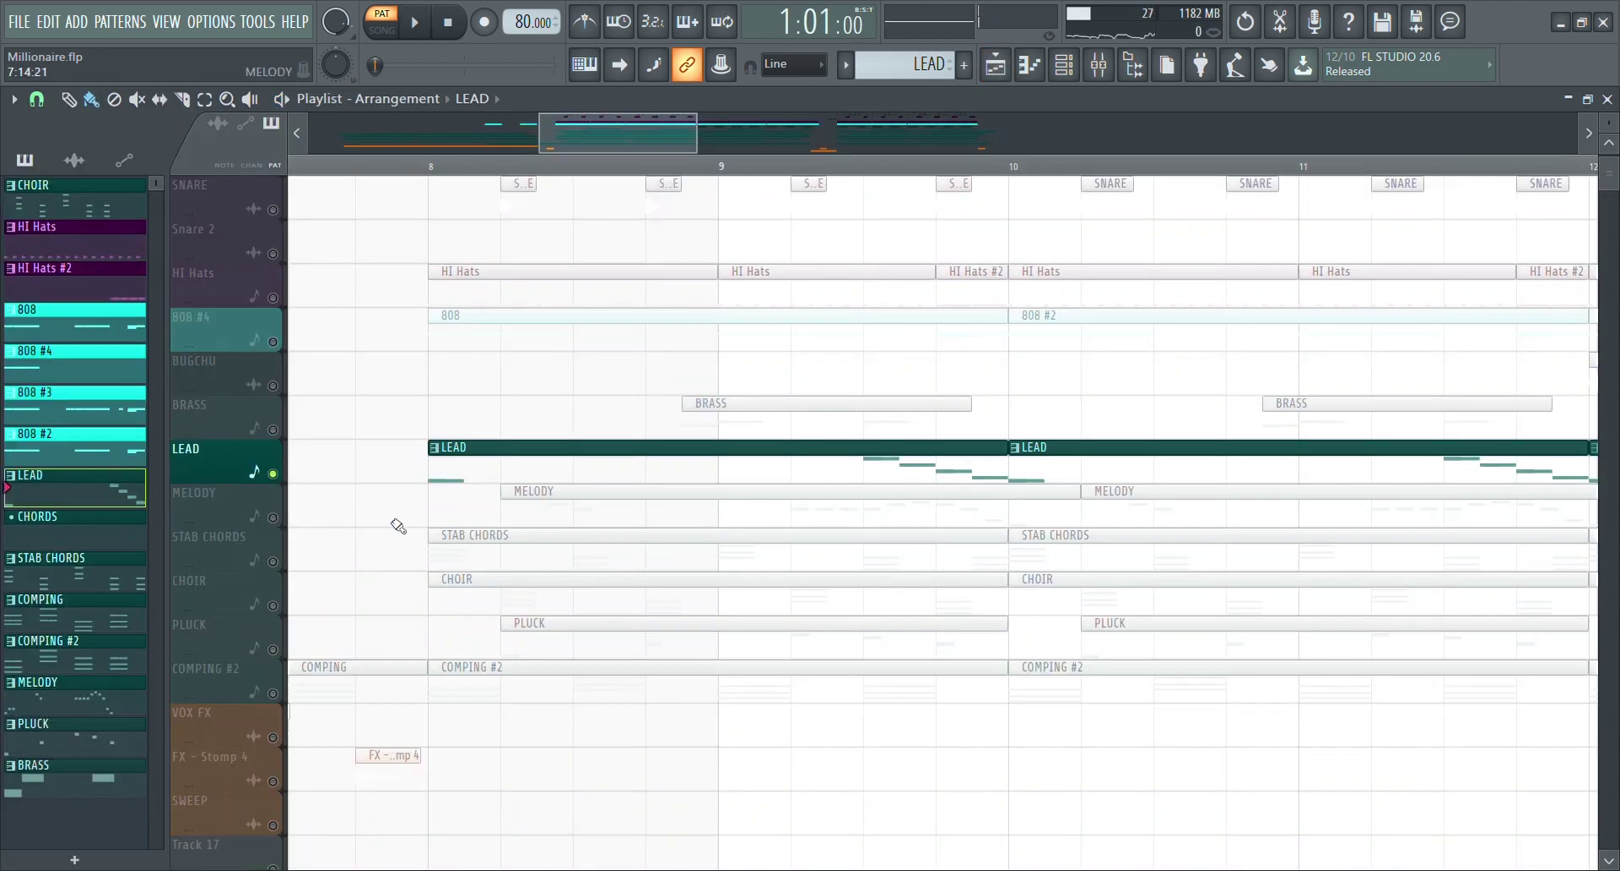
- Unsolo the LEAD track and play all tracks together in song mode from bar 7
right_click(273, 474)
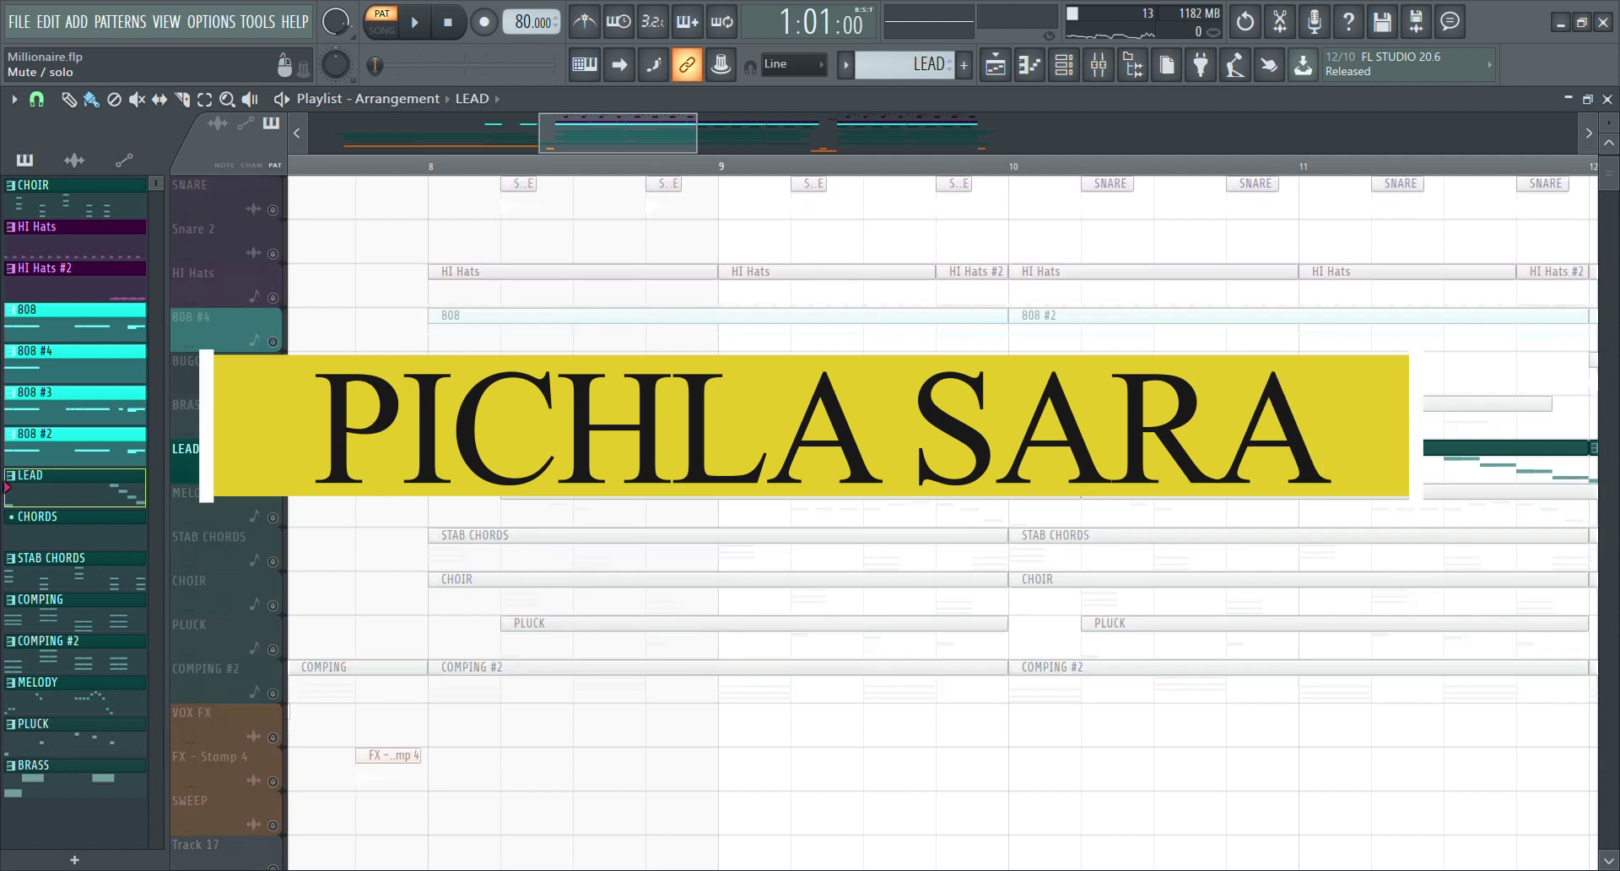
click(380, 31)
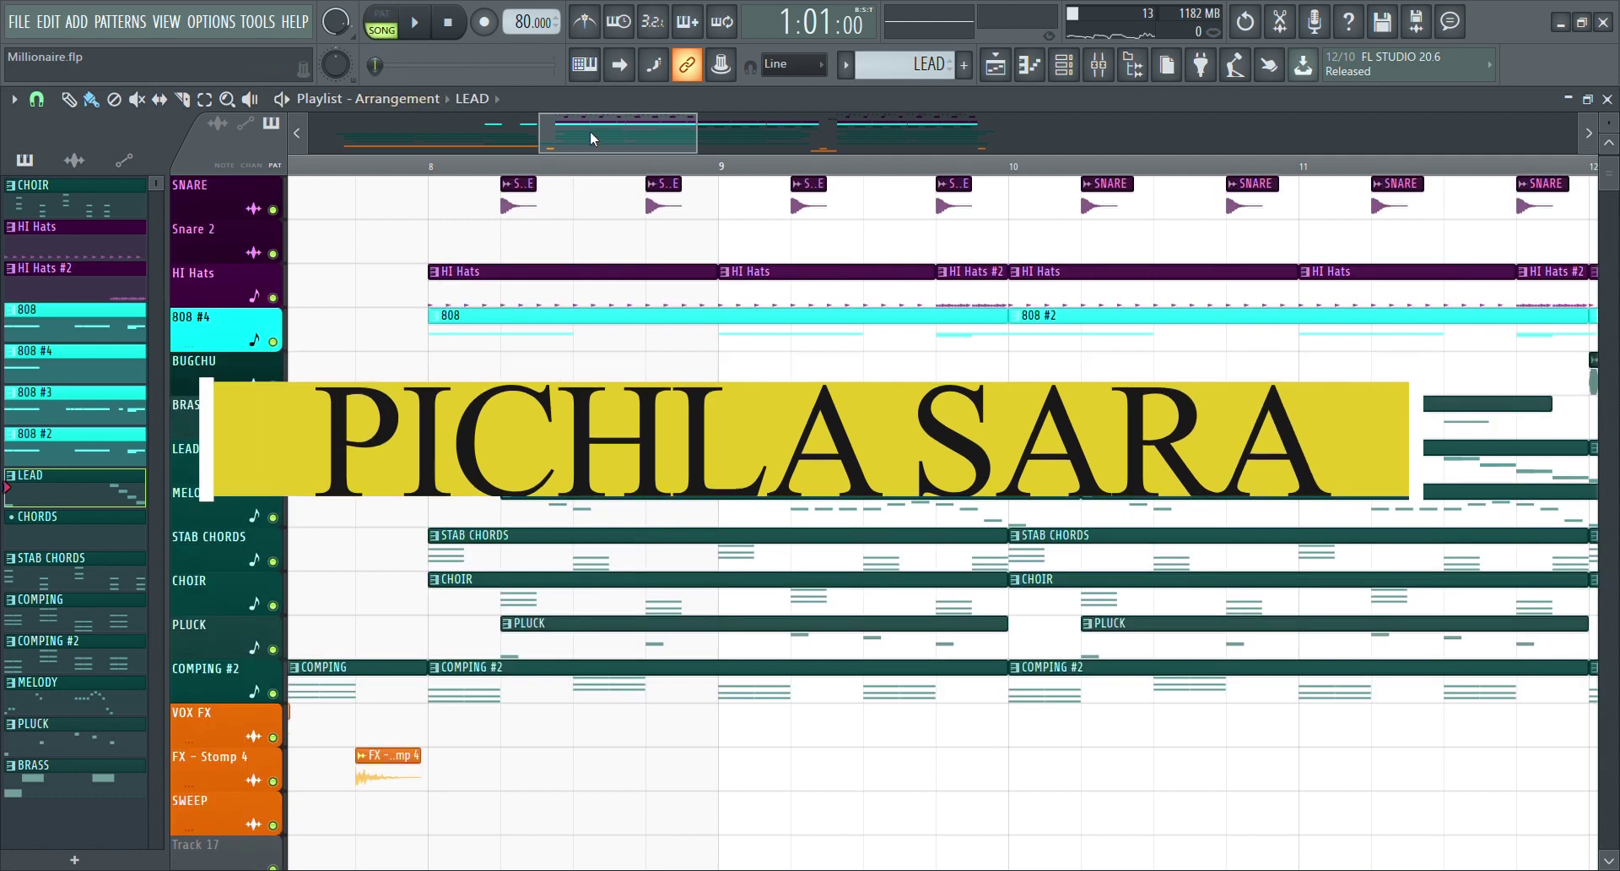
mouse_move(590, 132)
mouse_down()
mouse_move(563, 135)
mouse_move(578, 150)
mouse_up()
key(space)
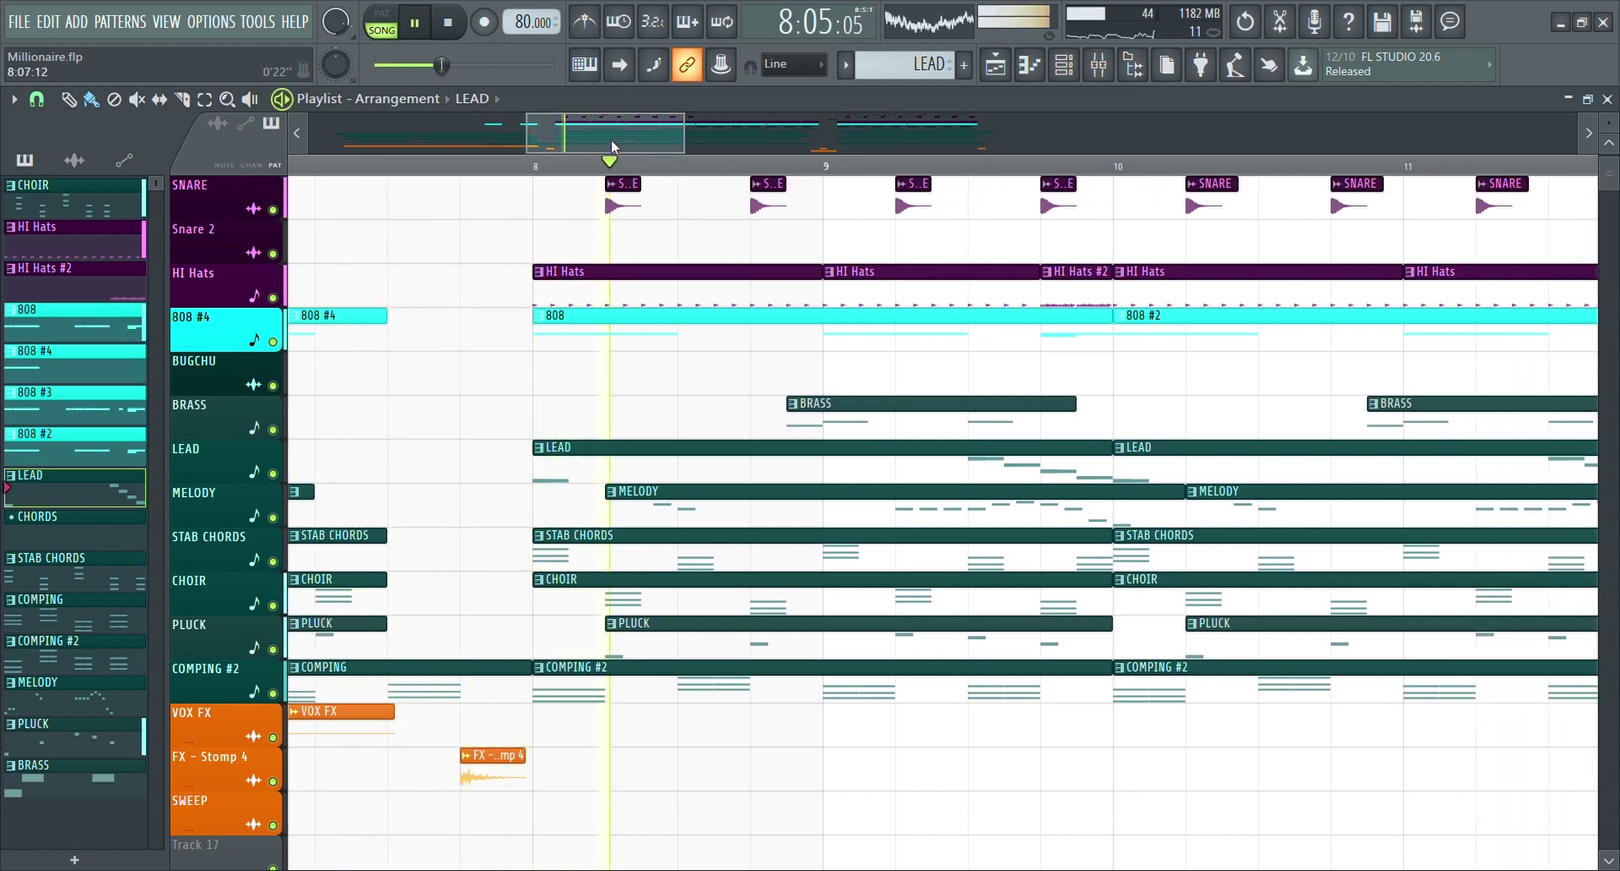
mouse_move(686, 139)
mouse_down()
mouse_move(723, 139)
mouse_move(696, 139)
mouse_up()
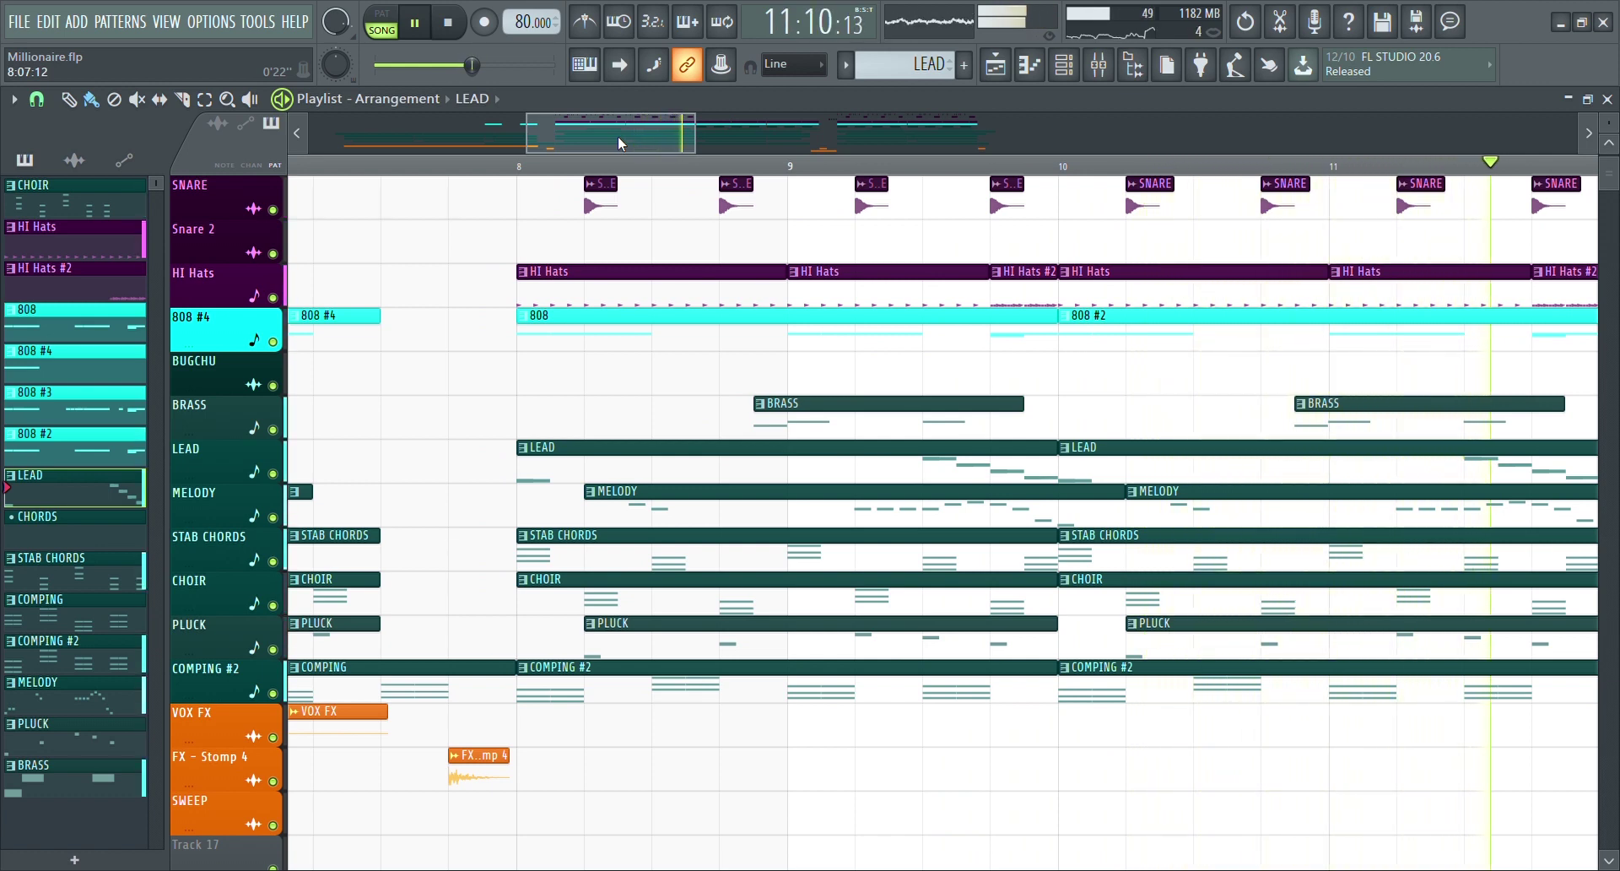
key(space)
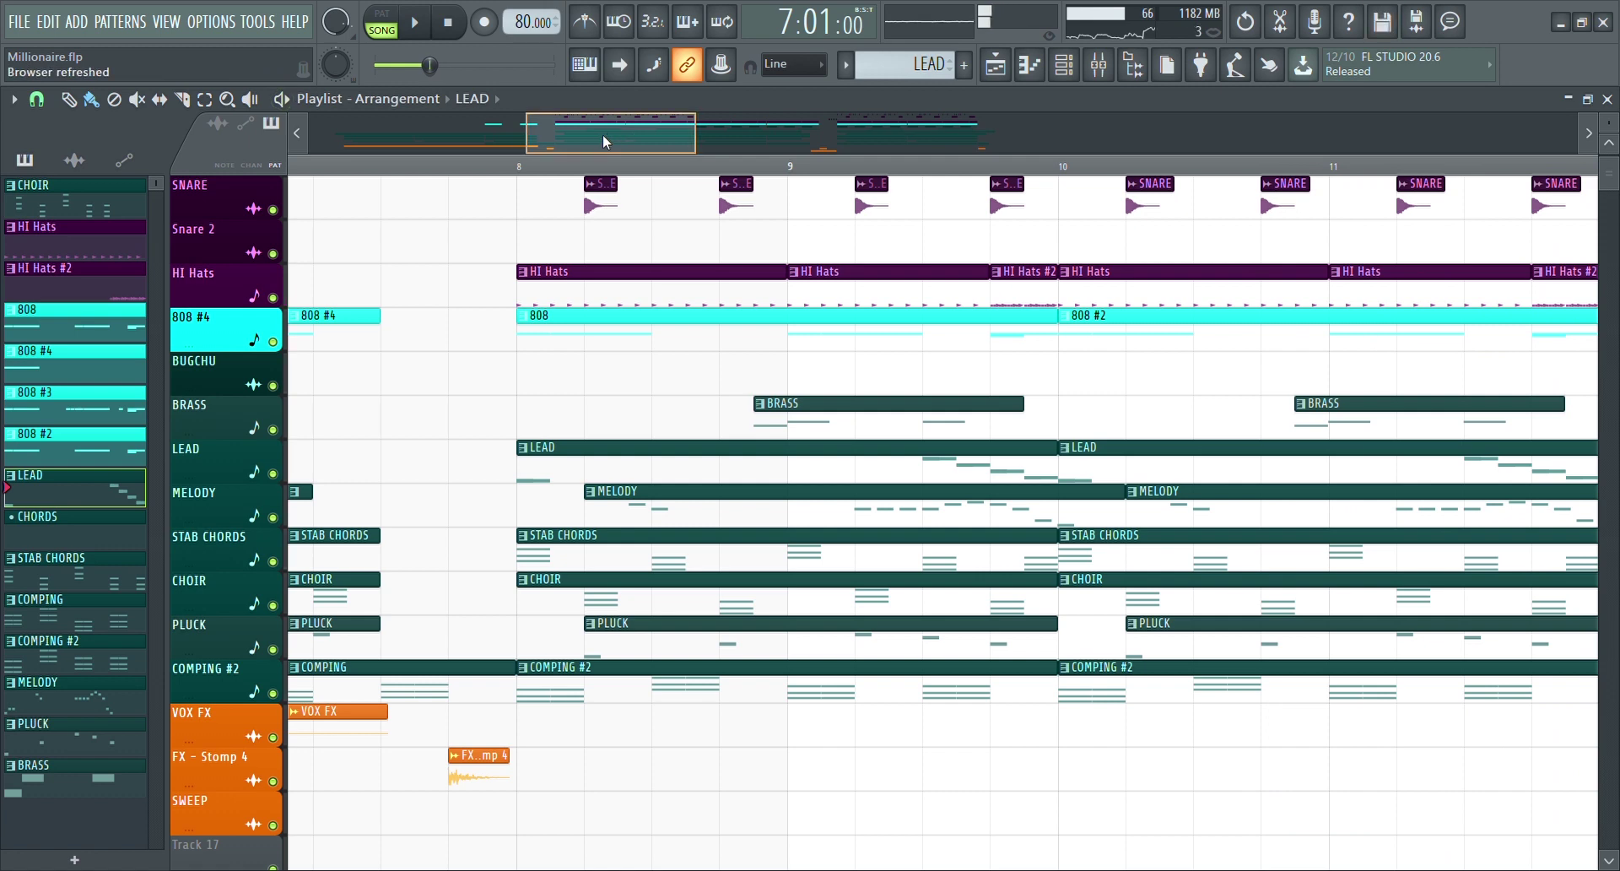
- Solo the BUGCHU track, play it from bar 12, and unsolo it
drag(602, 134, 743, 133)
click(703, 167)
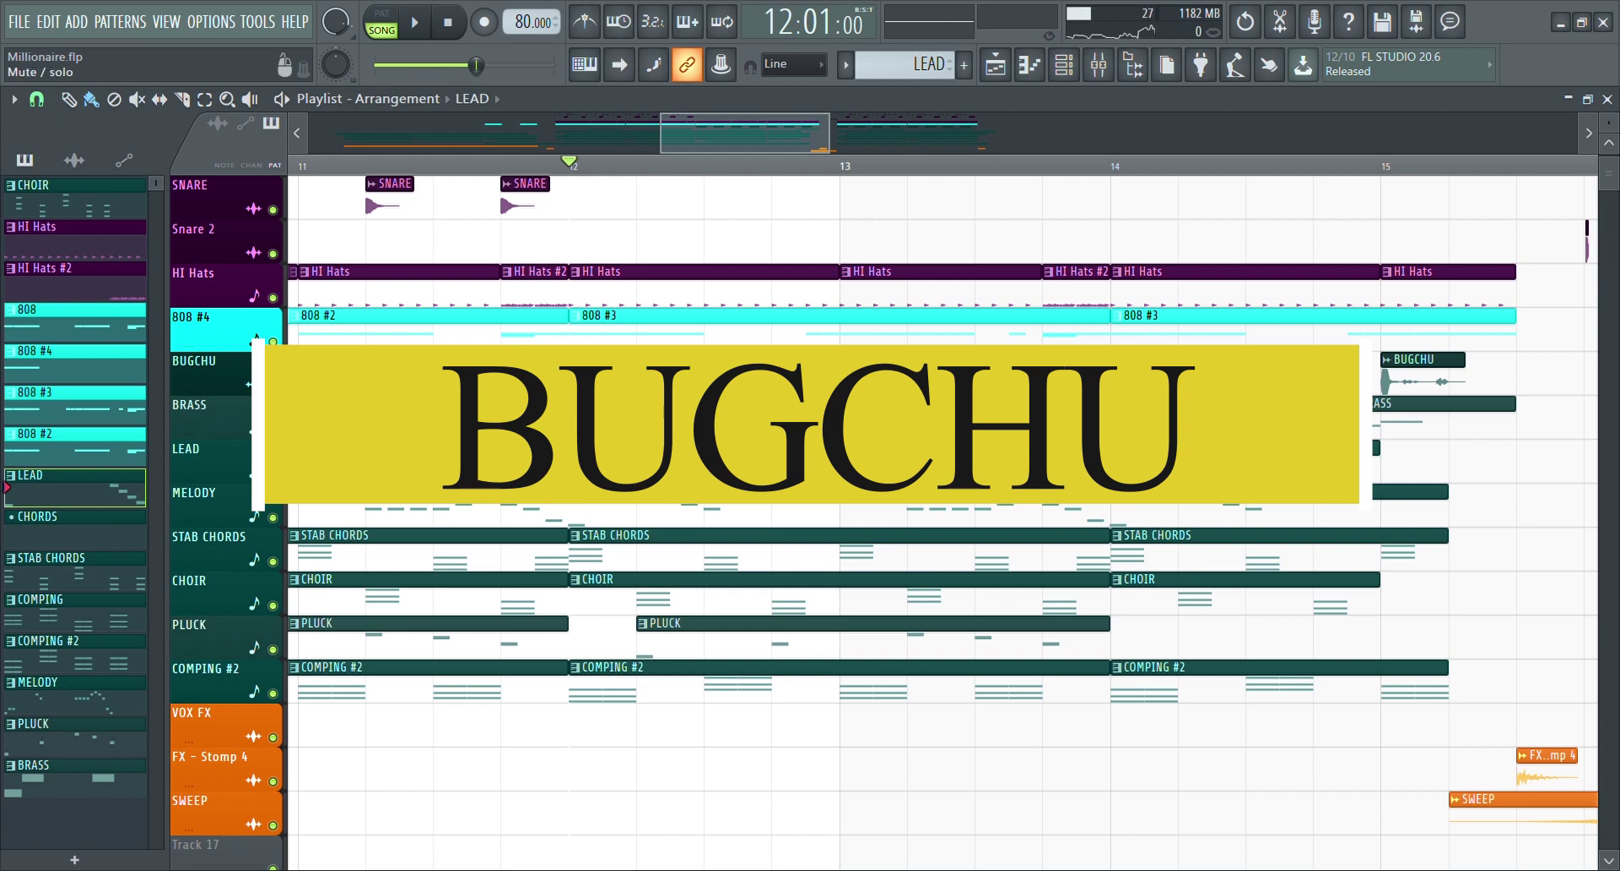
right_click(272, 386)
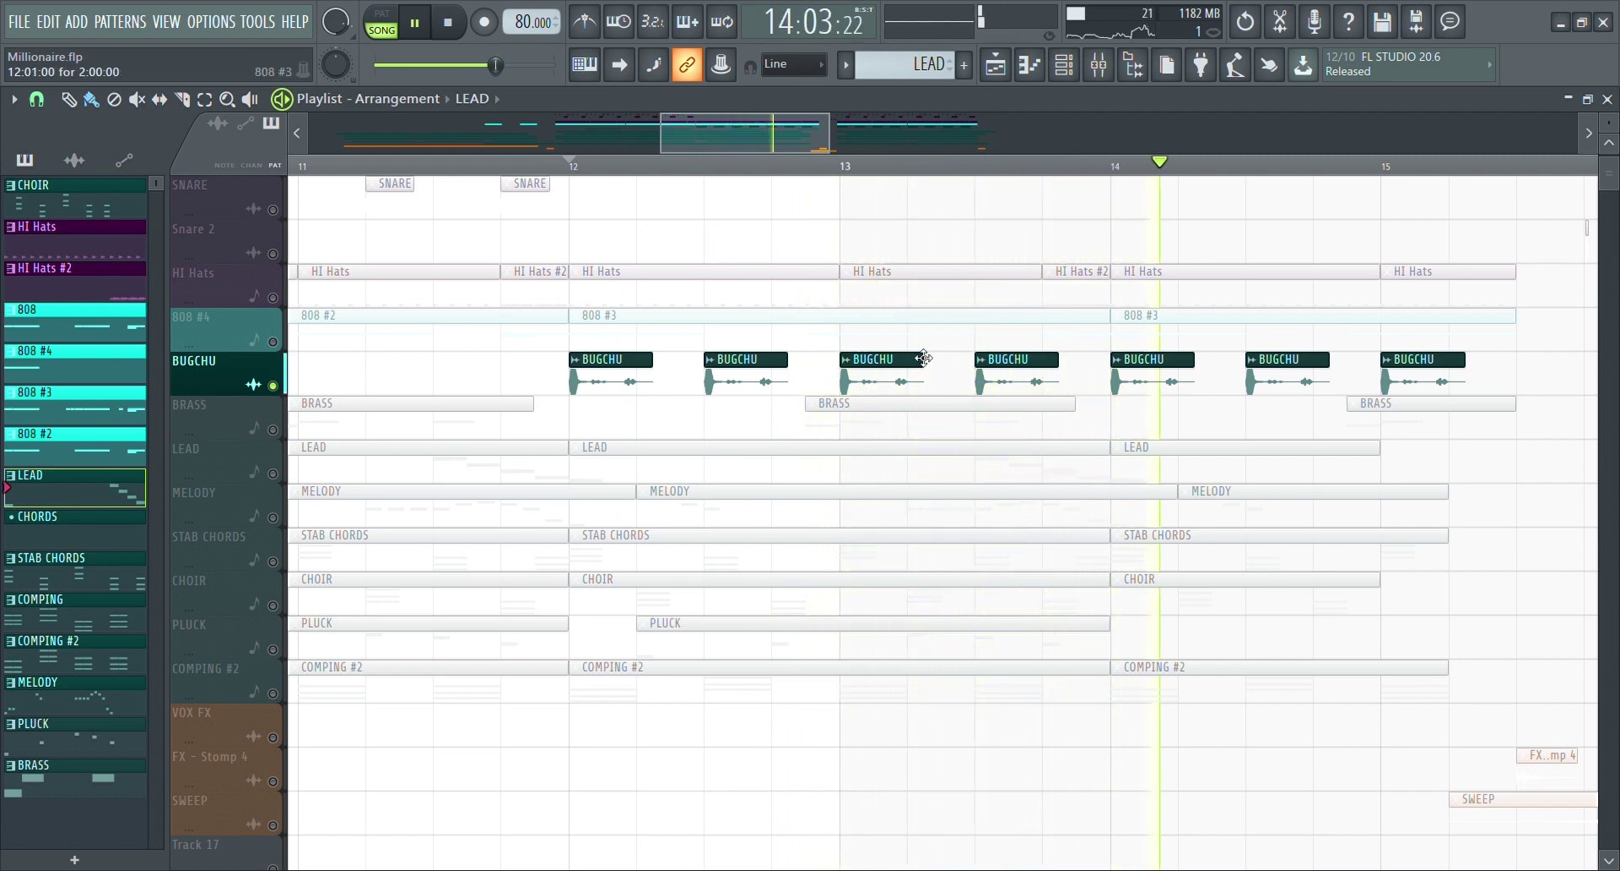
key(space)
right_click(272, 386)
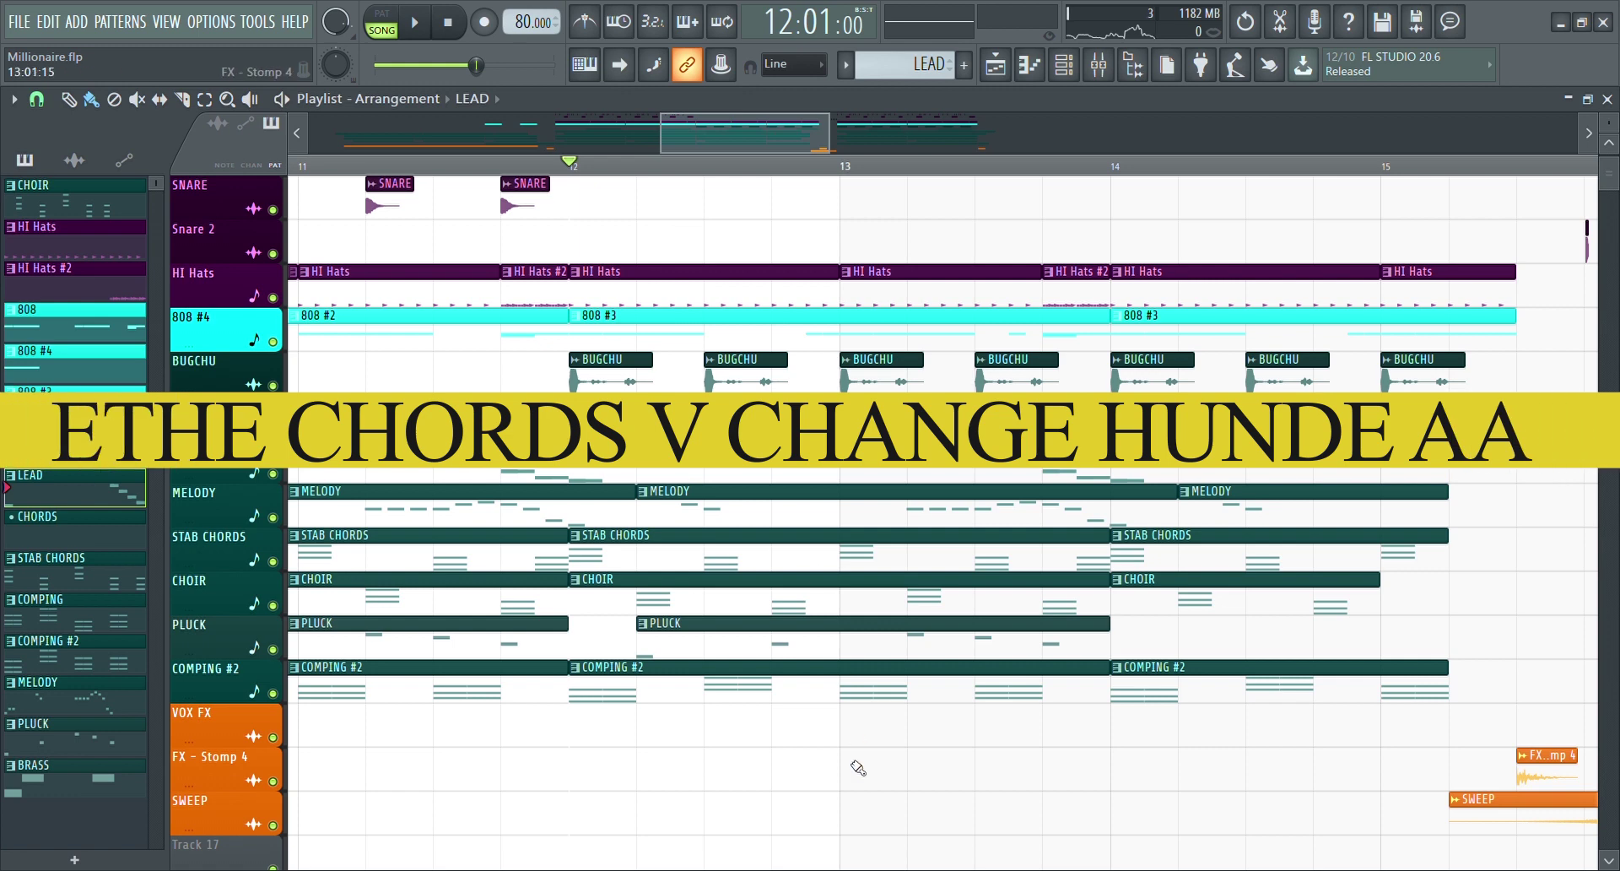
- Open the COMPING #2 pattern in the piano roll, play its chords in pattern mode, and return to the playlist
double_click(658, 697)
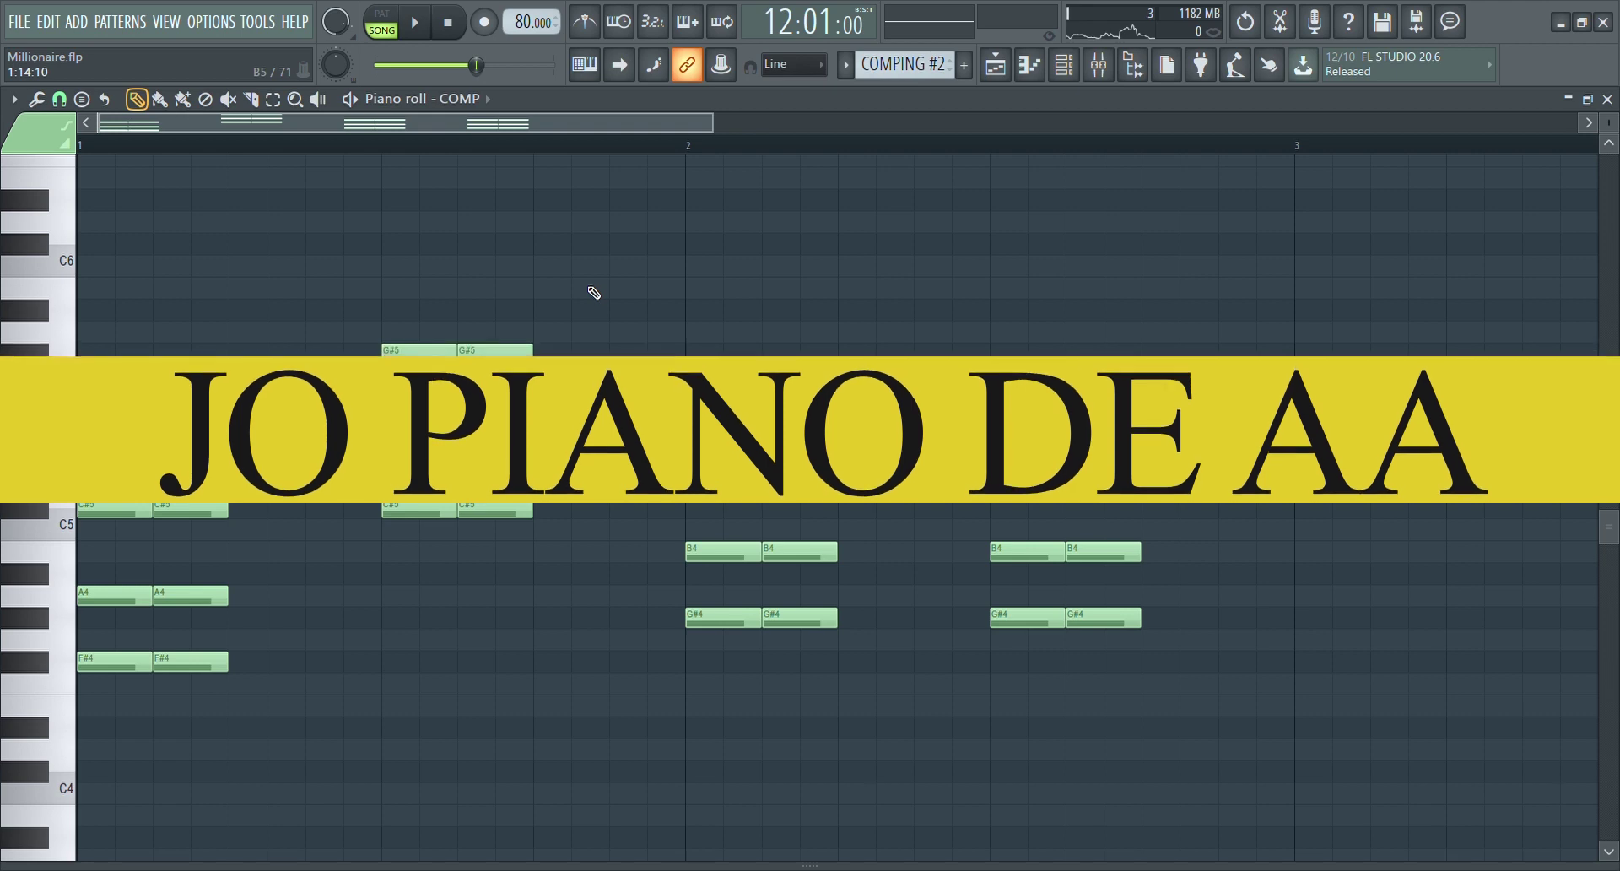
key(space)
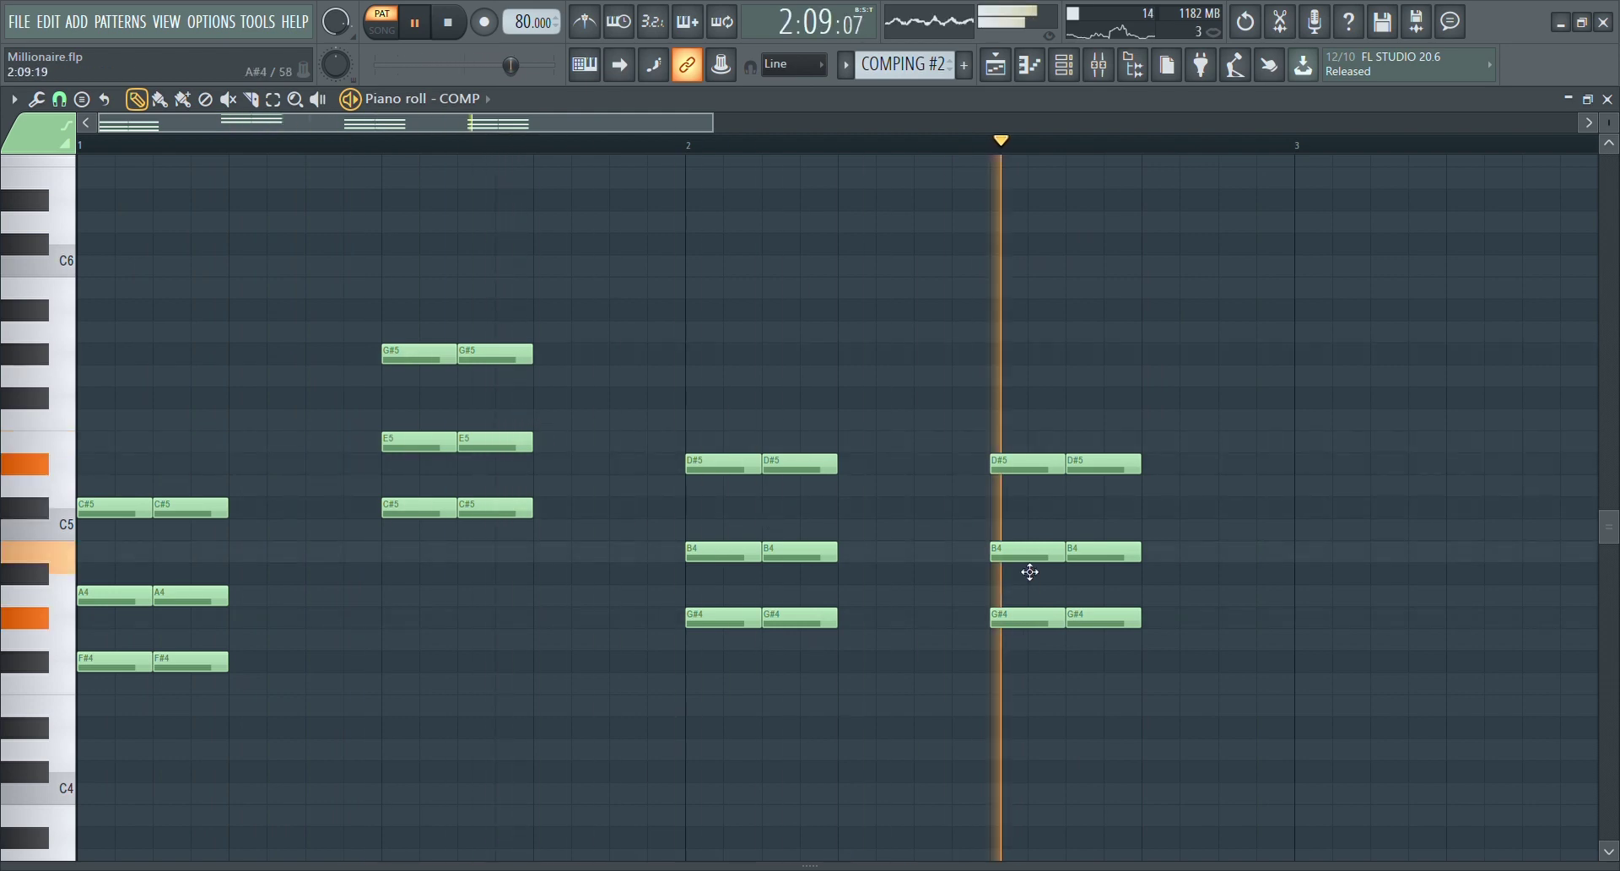
key(space)
click(995, 66)
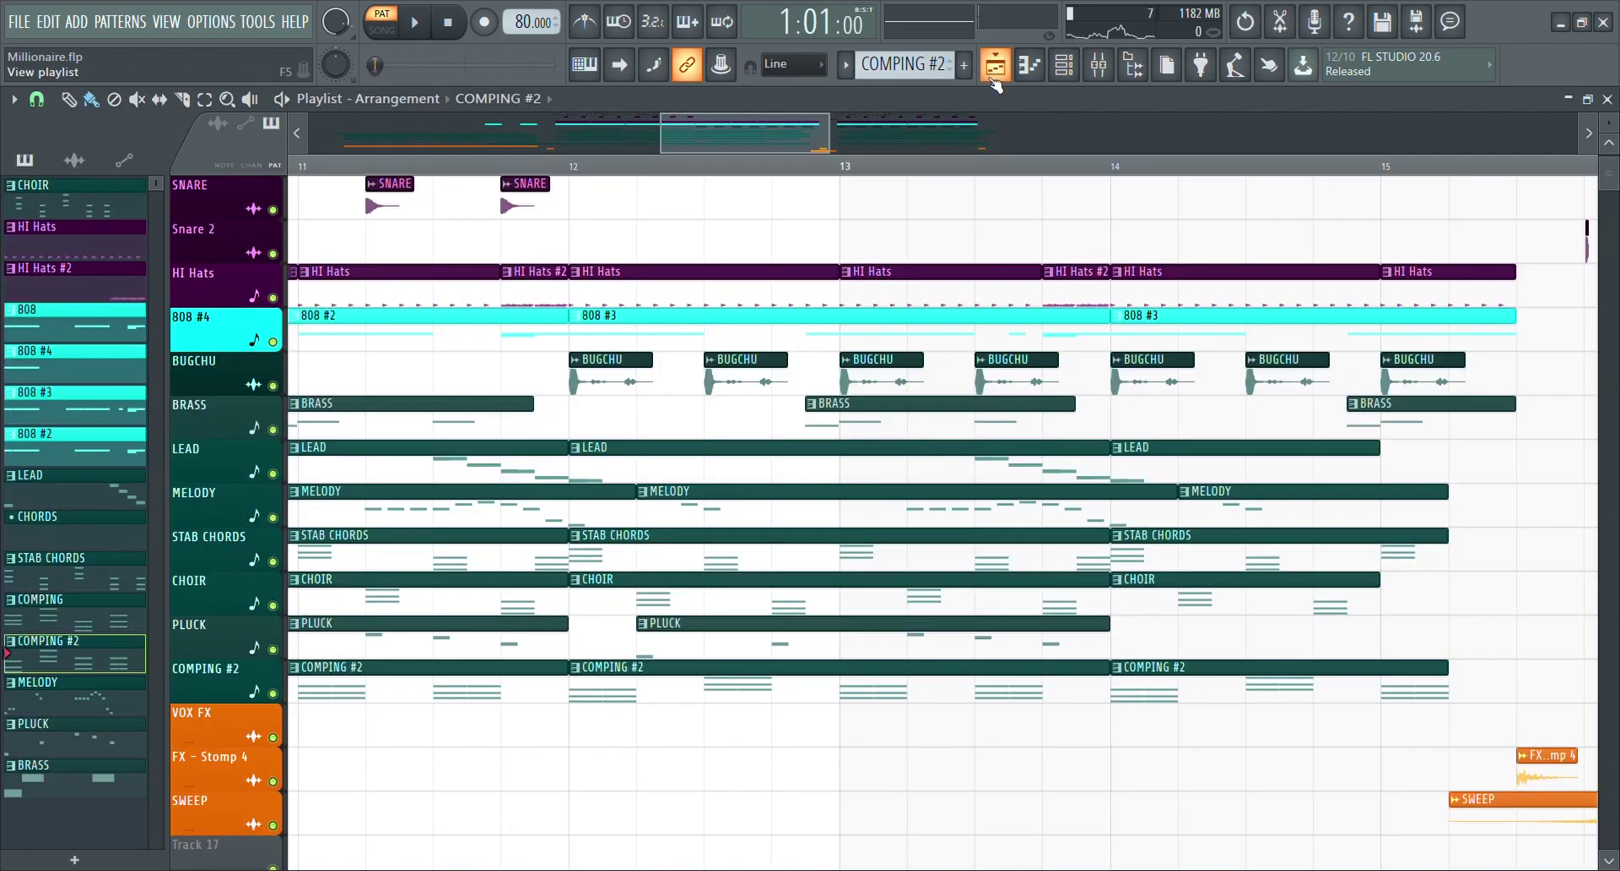
- Play the full arrangement in song mode from 11:05 through the section with the BUGCHU clips
click(371, 169)
key(space)
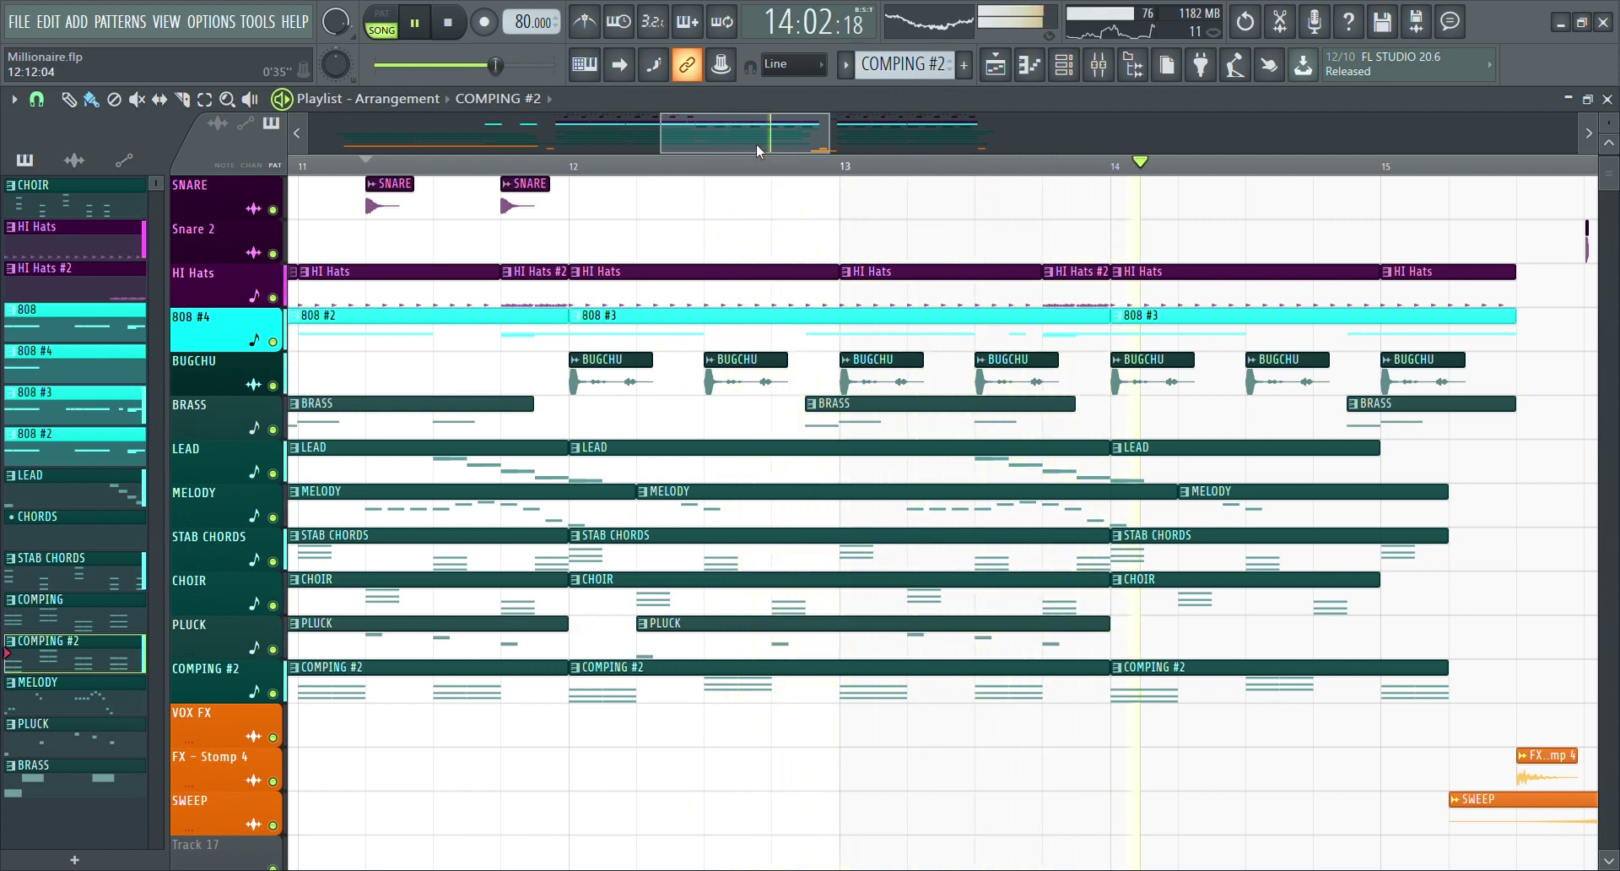
drag(759, 129, 812, 129)
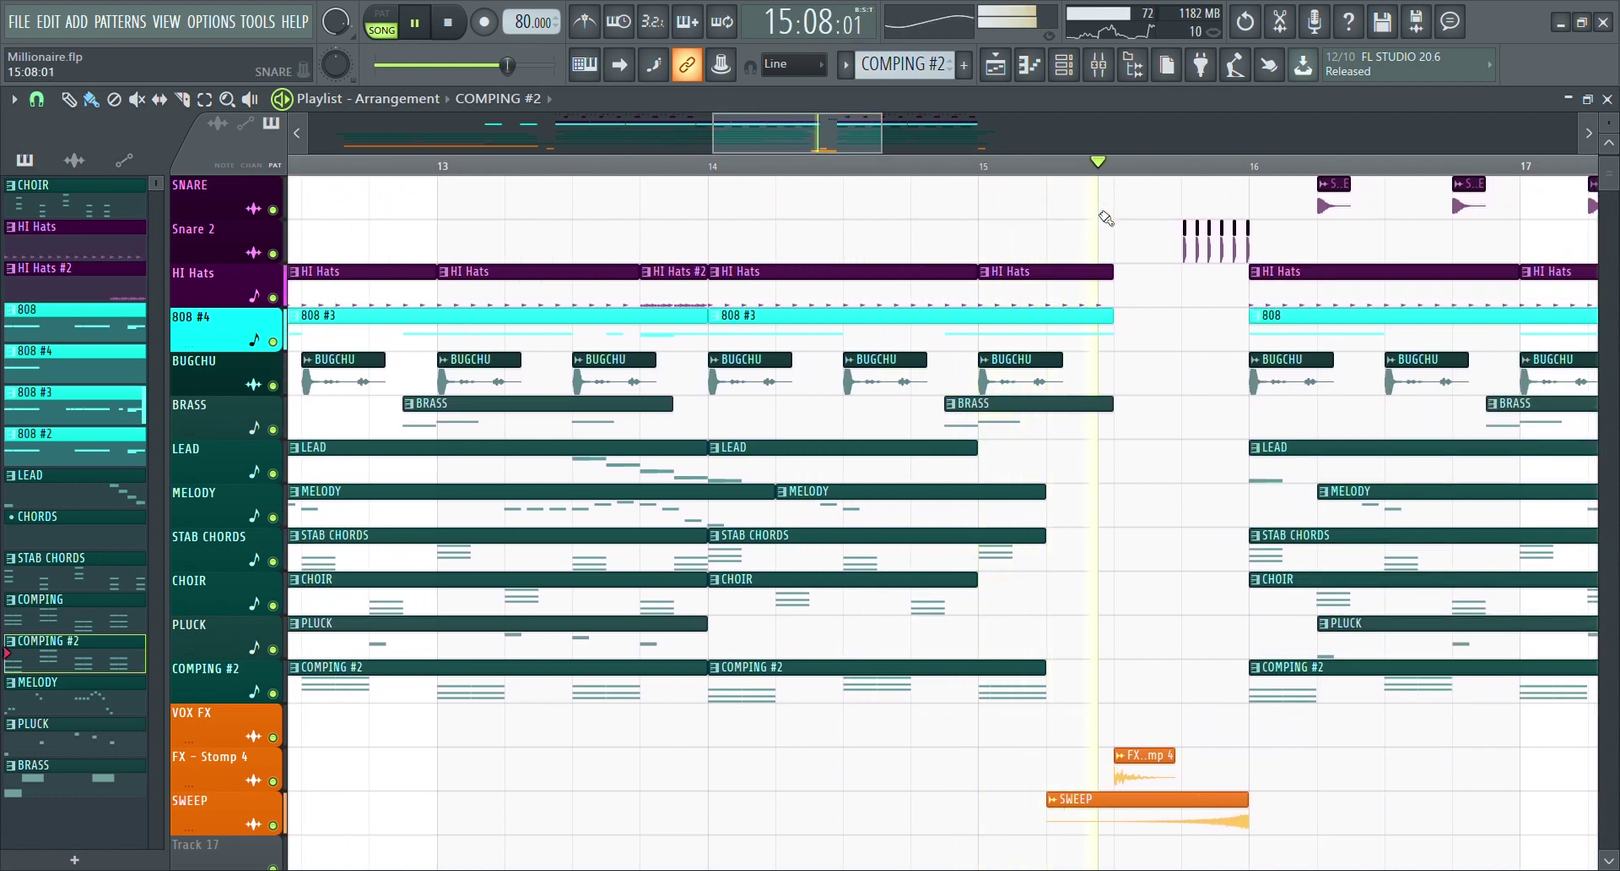
key(space)
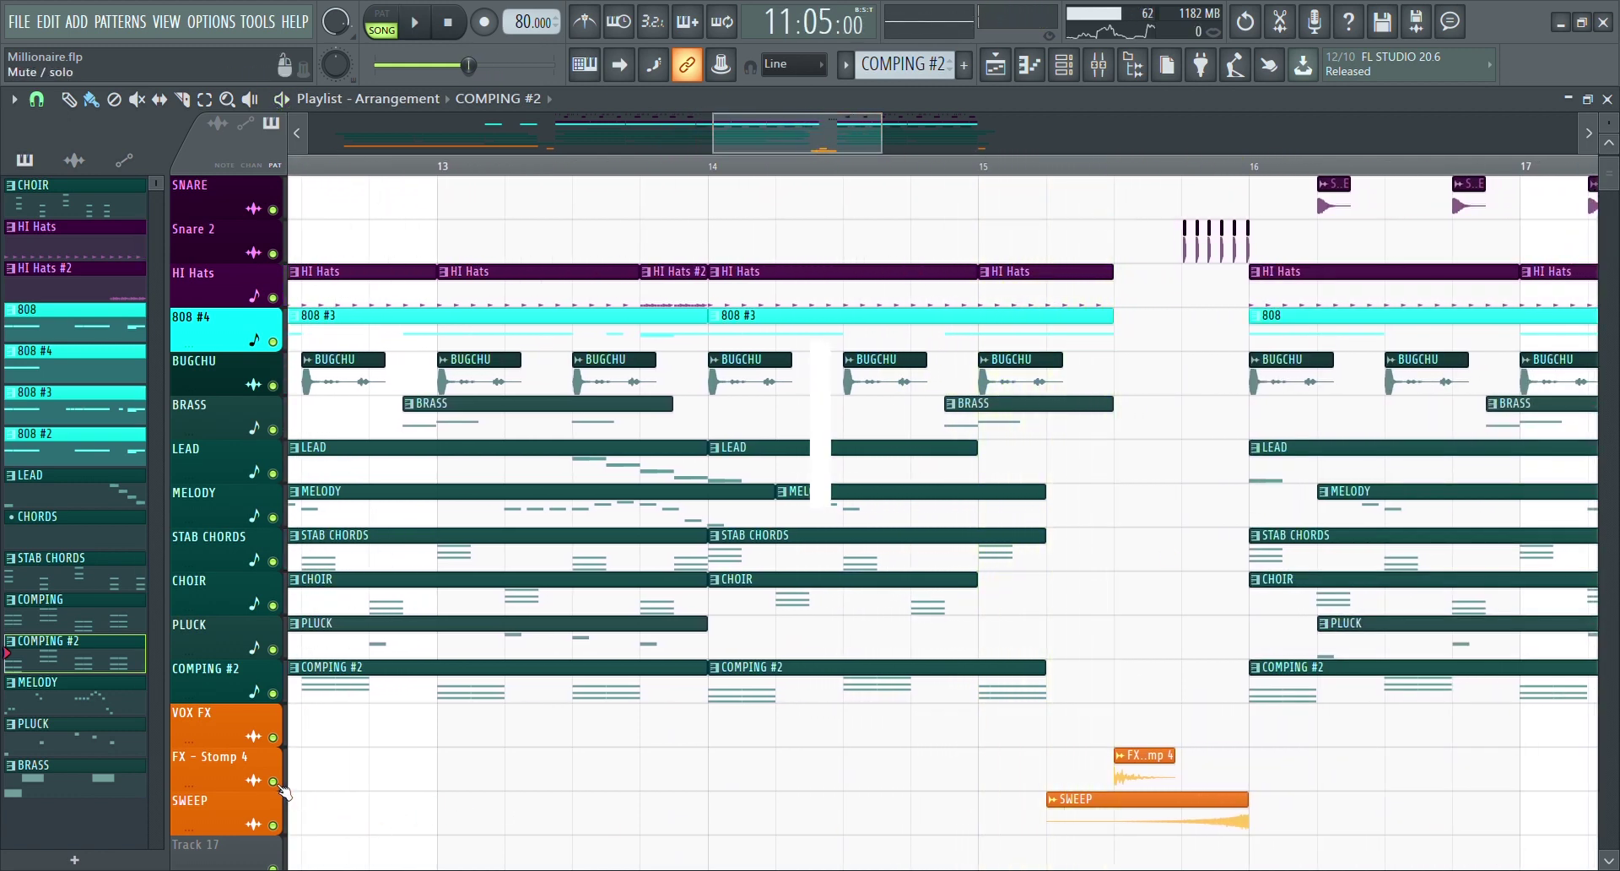
- Solo the FX - Stomp 4 and SWEEP tracks in turn and play the transition effects from 15:09
right_click(281, 787)
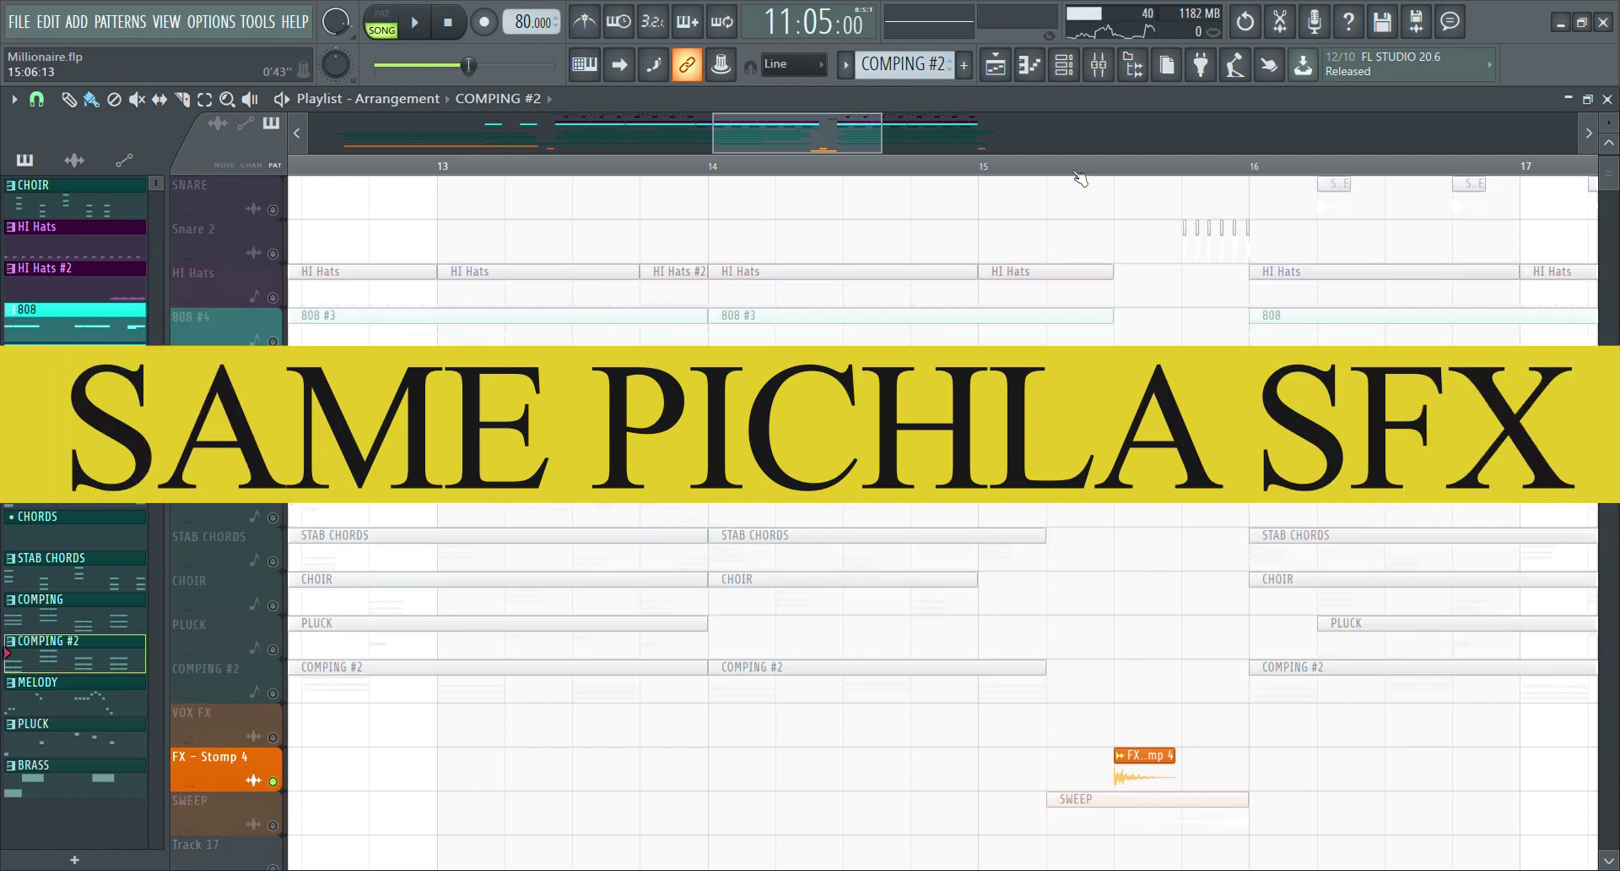
click(1114, 164)
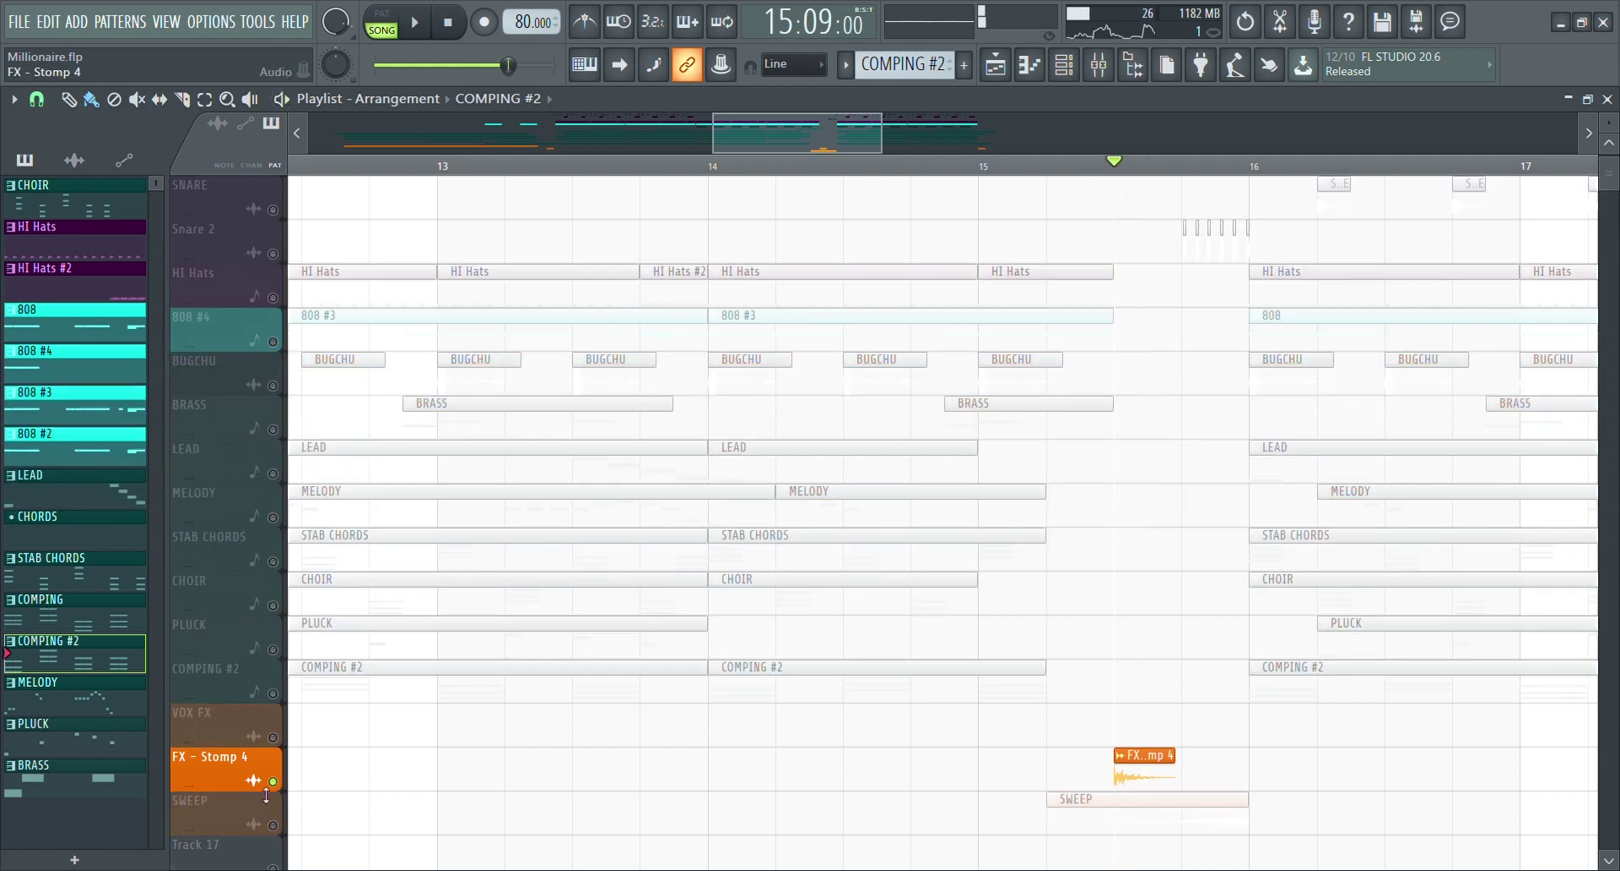
right_click(273, 824)
key(space)
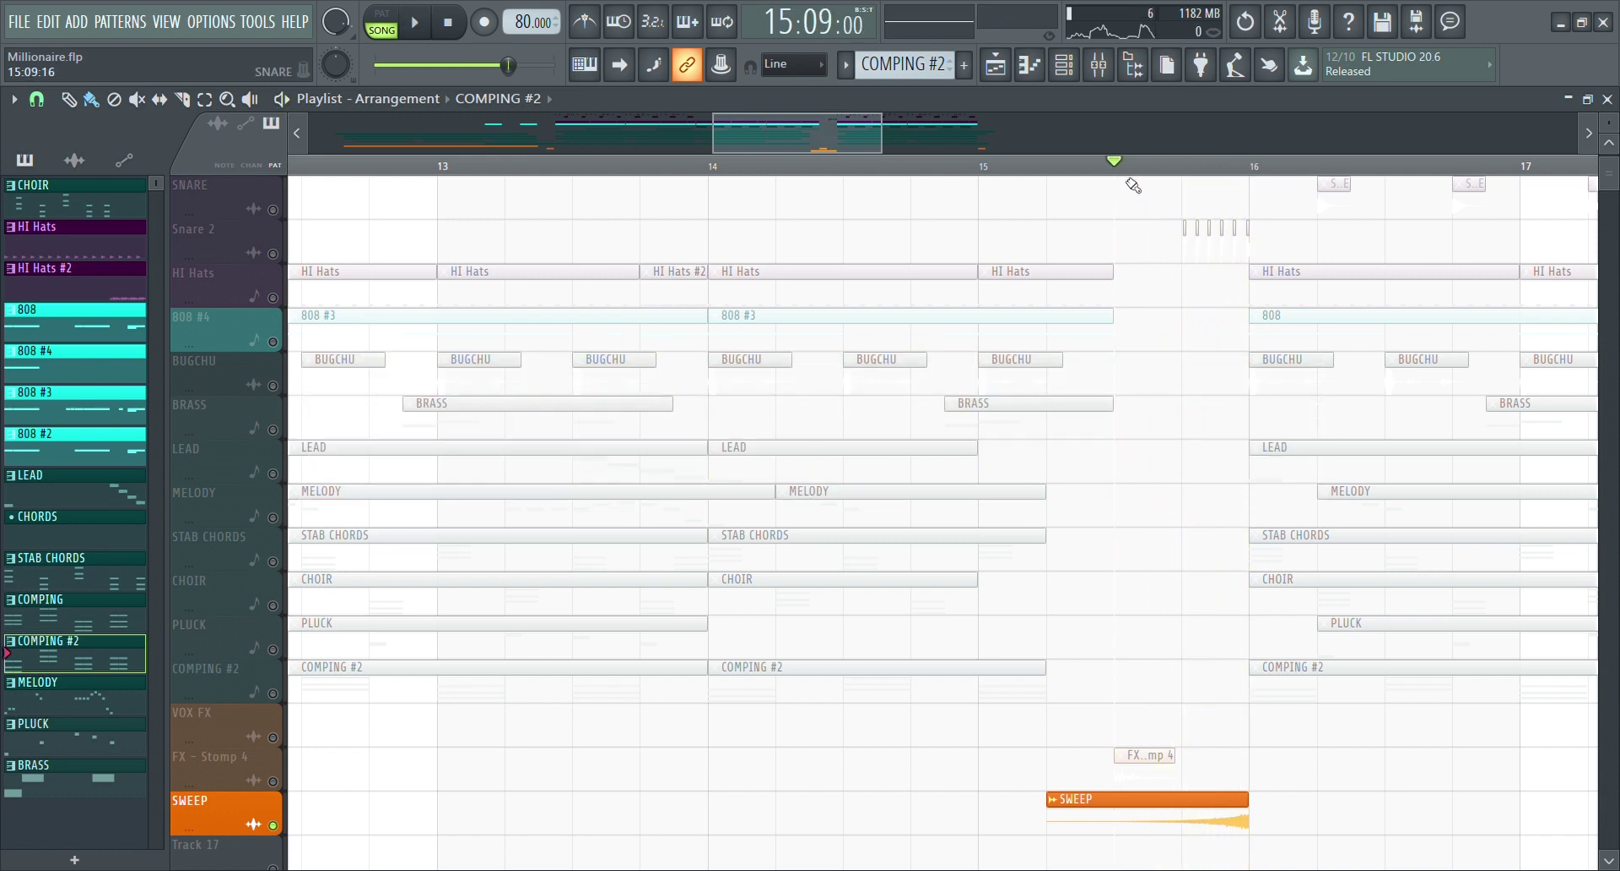
key(space)
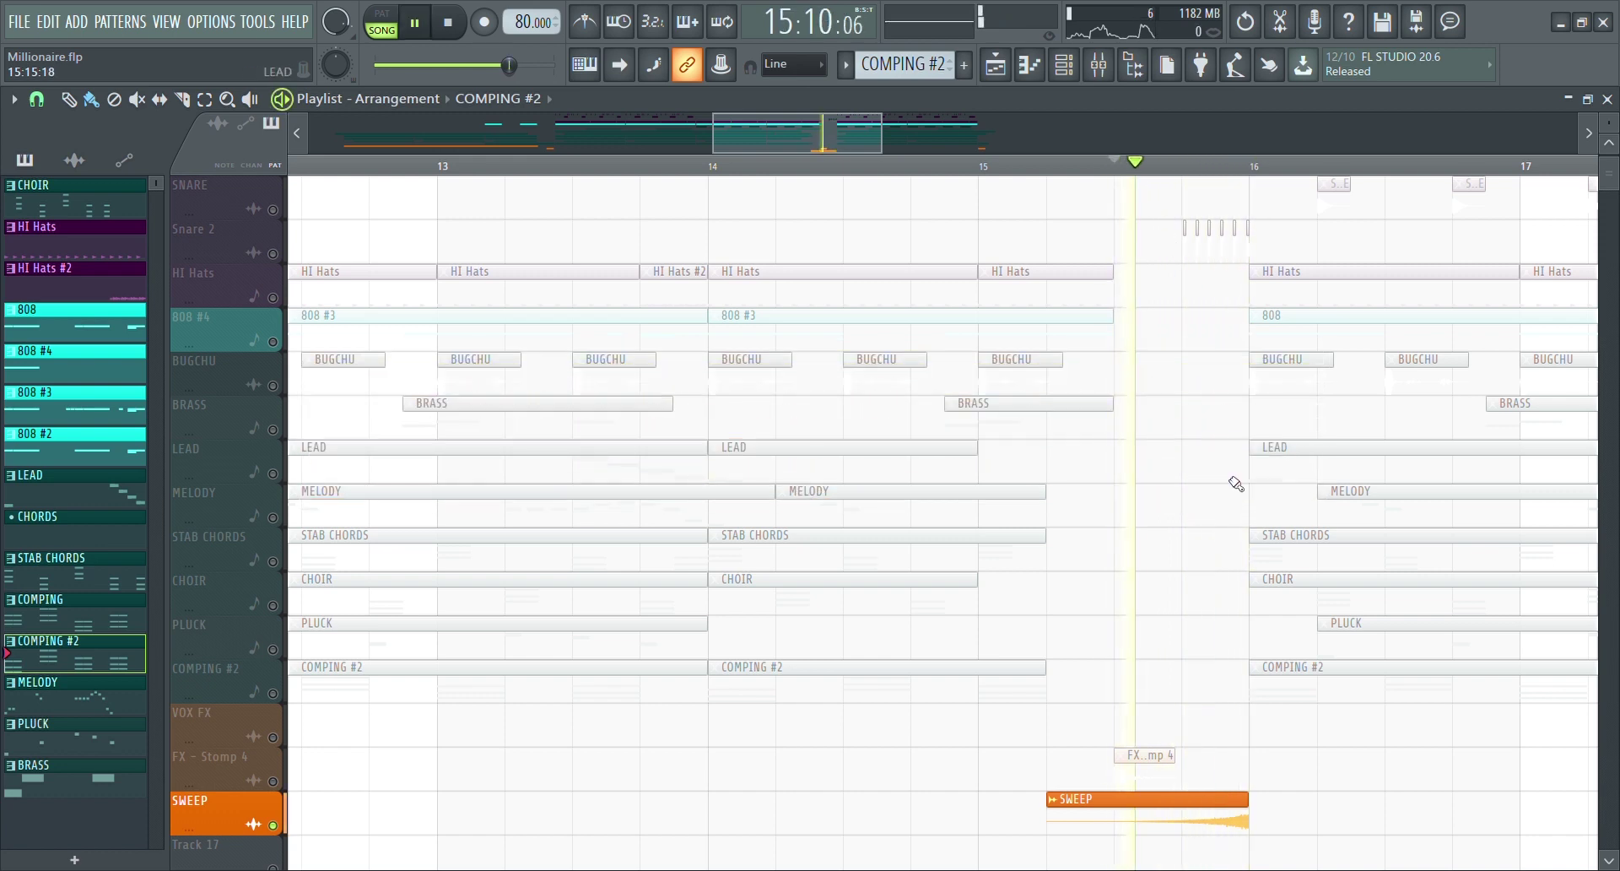
key(space)
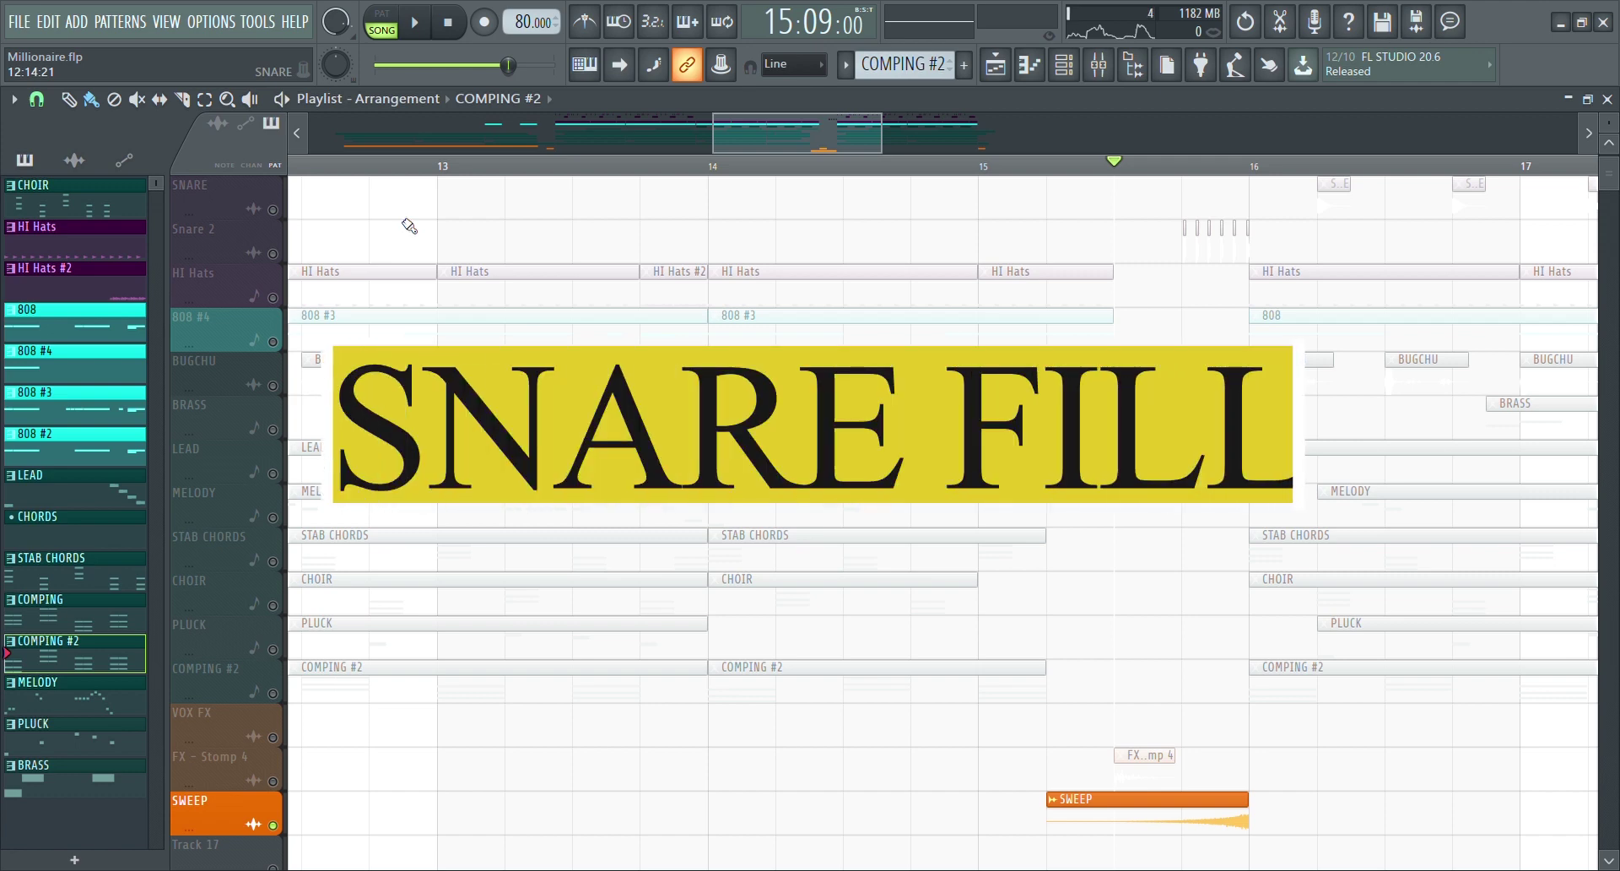
- Solo the Snare 2 track and play the snare fill before bar 16, starting from 15:09
right_click(273, 254)
key(space)
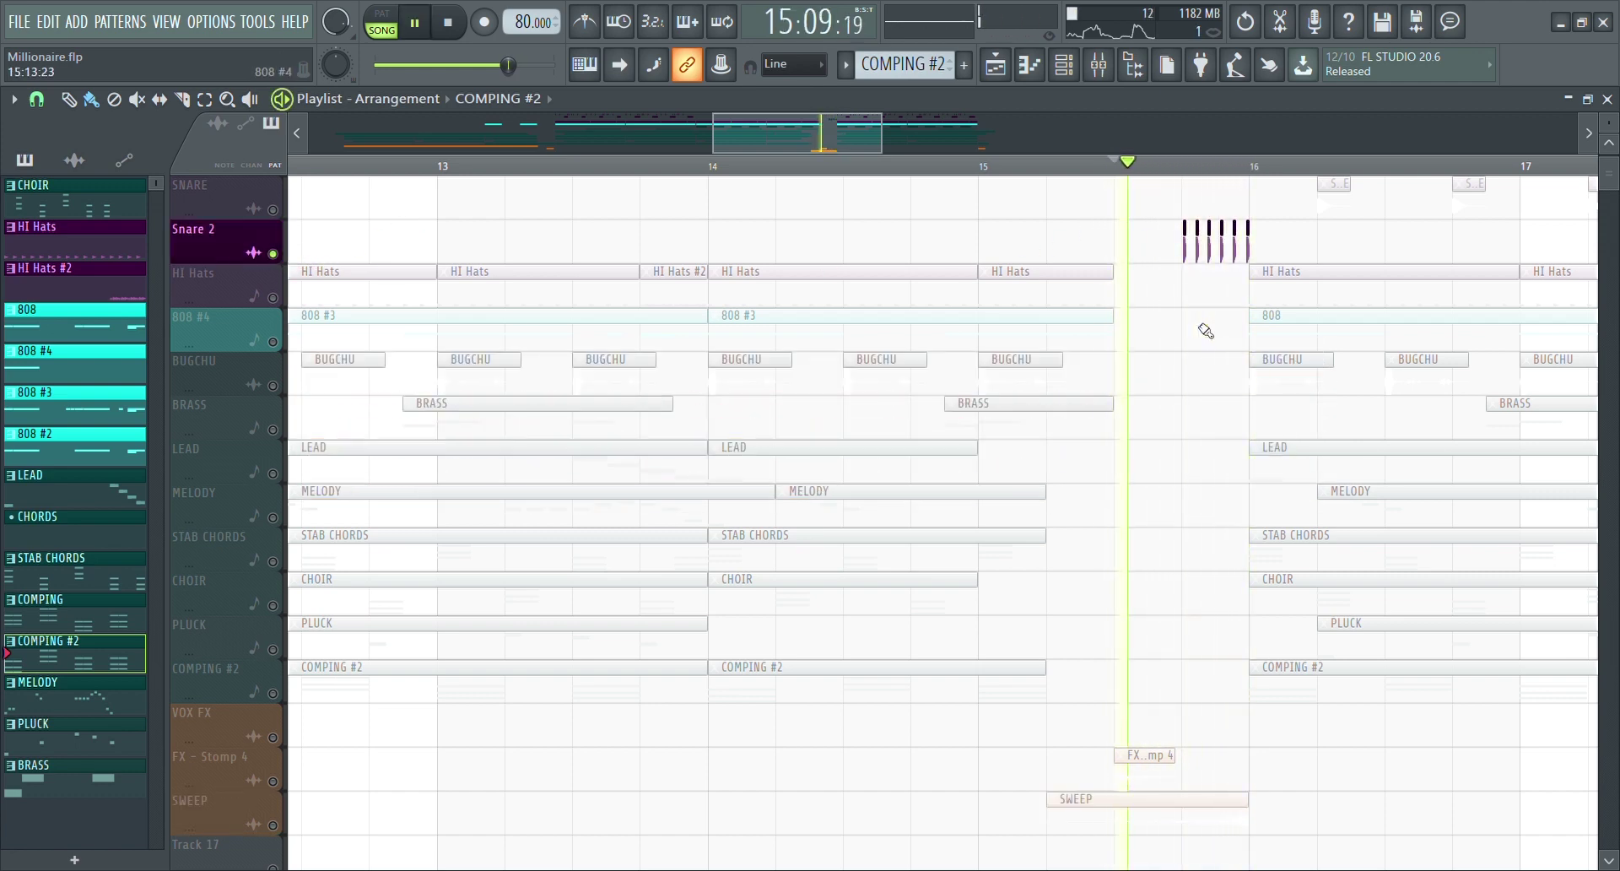
key(space)
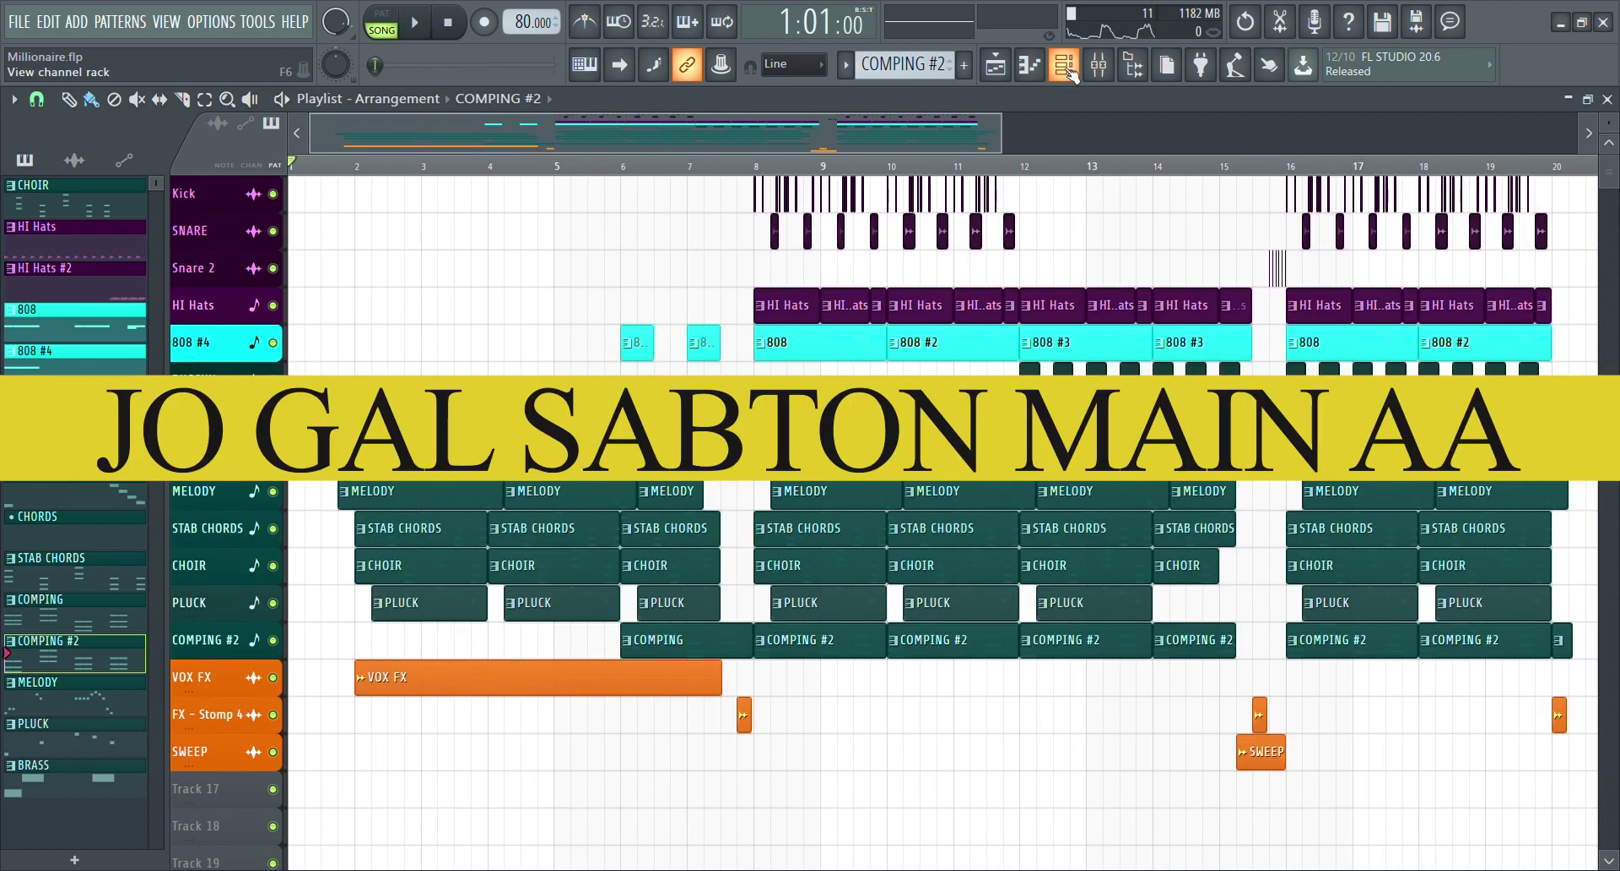
- Open the channel rack to review the project's instrument channels and close it again
click(1063, 64)
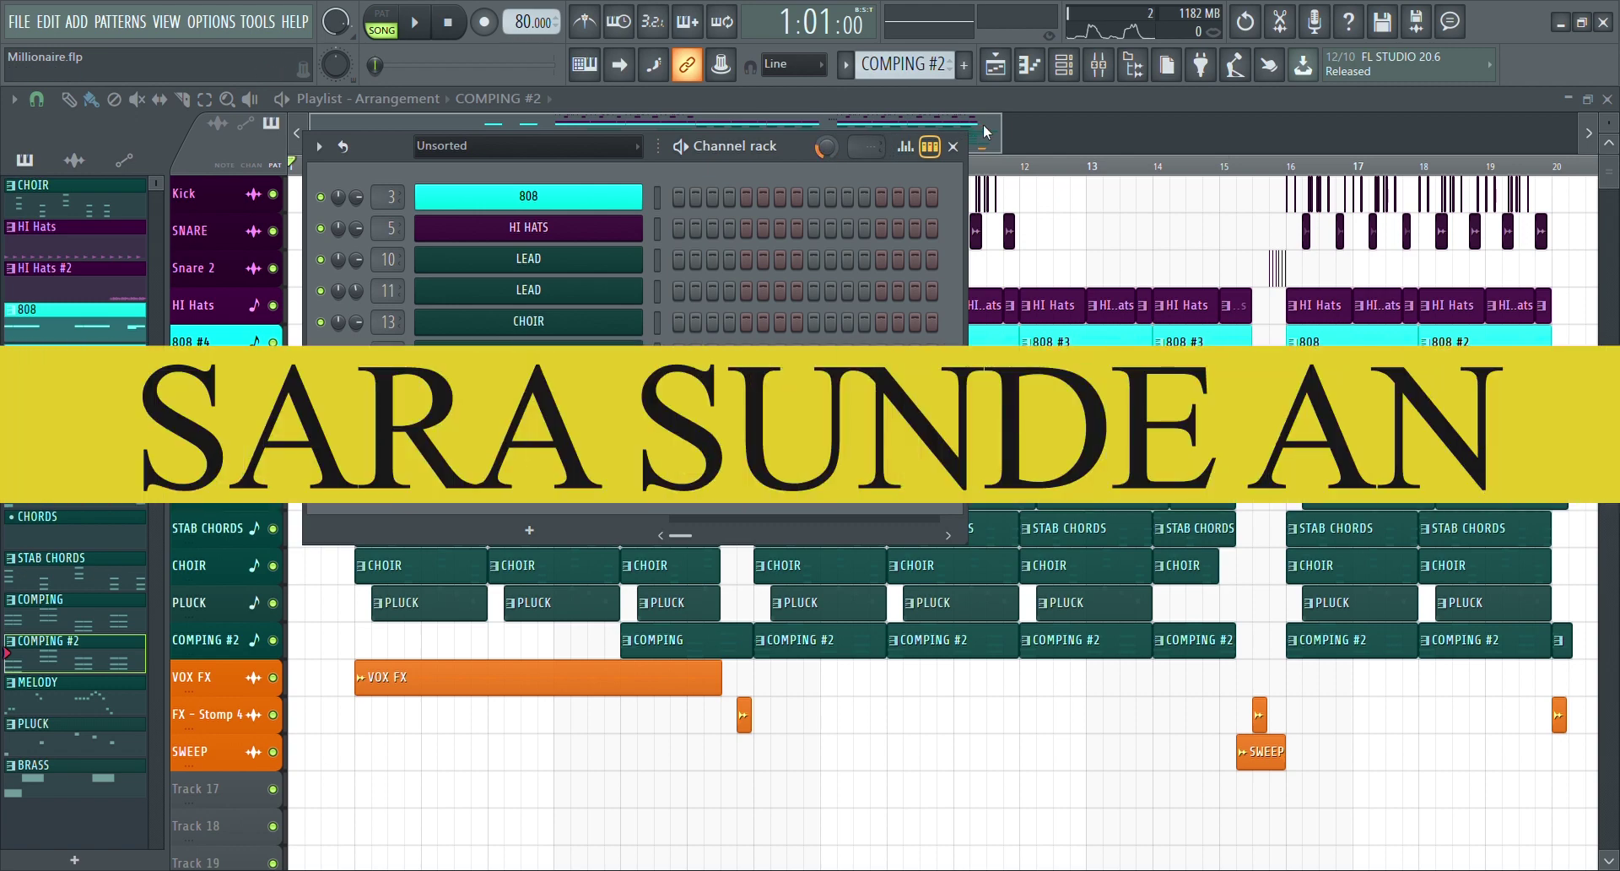
key(F6)
- Play the whole song from bar 1 and save the project
key(space)
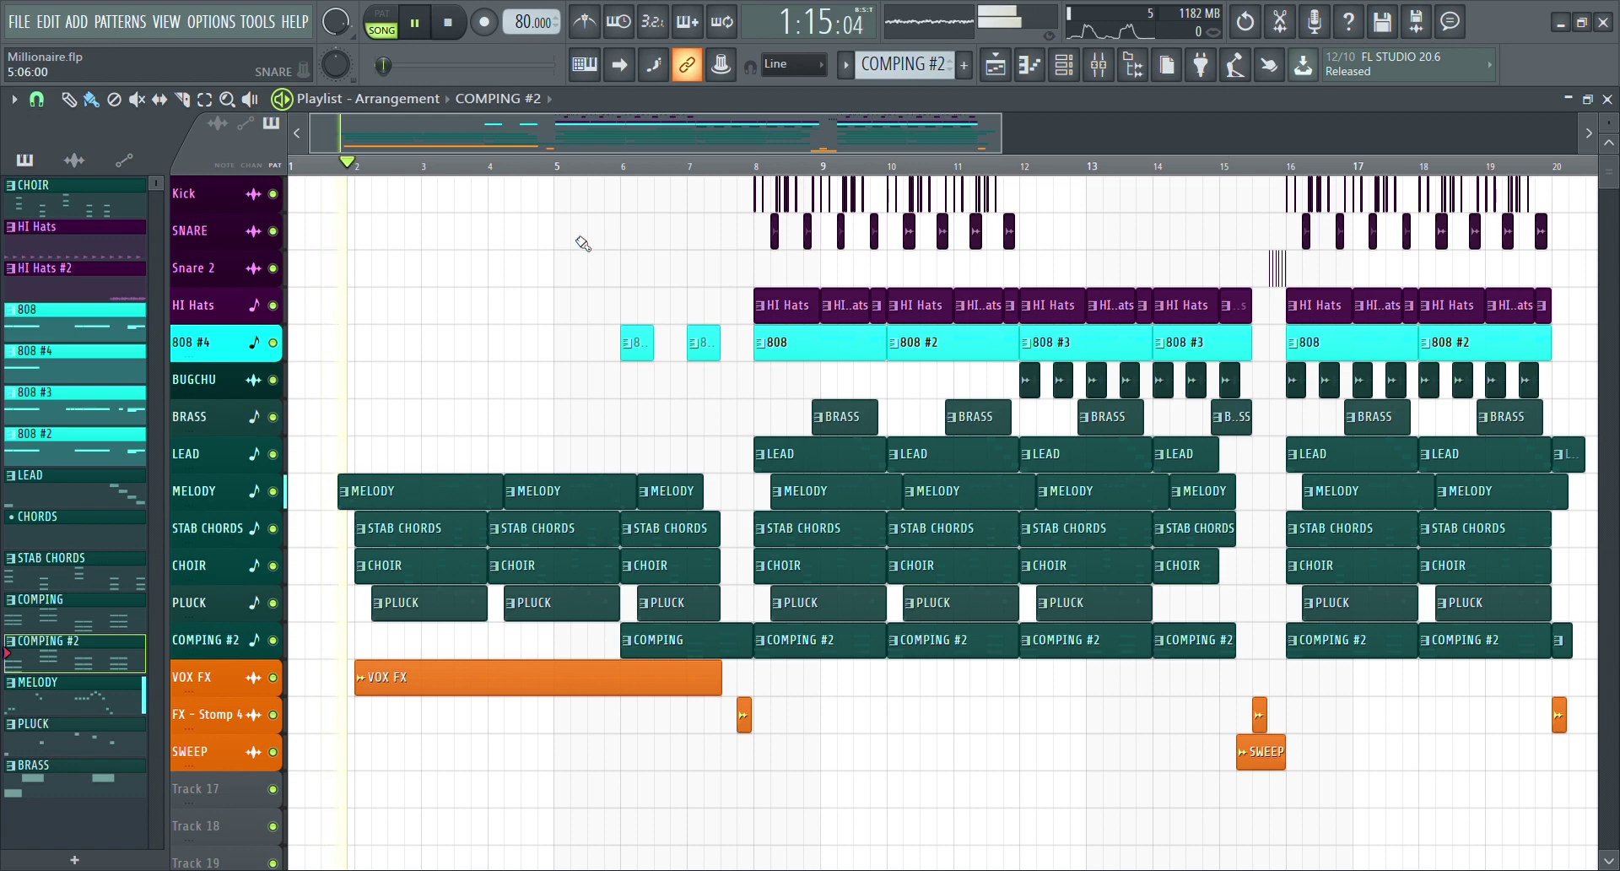
key(ctrl+s)
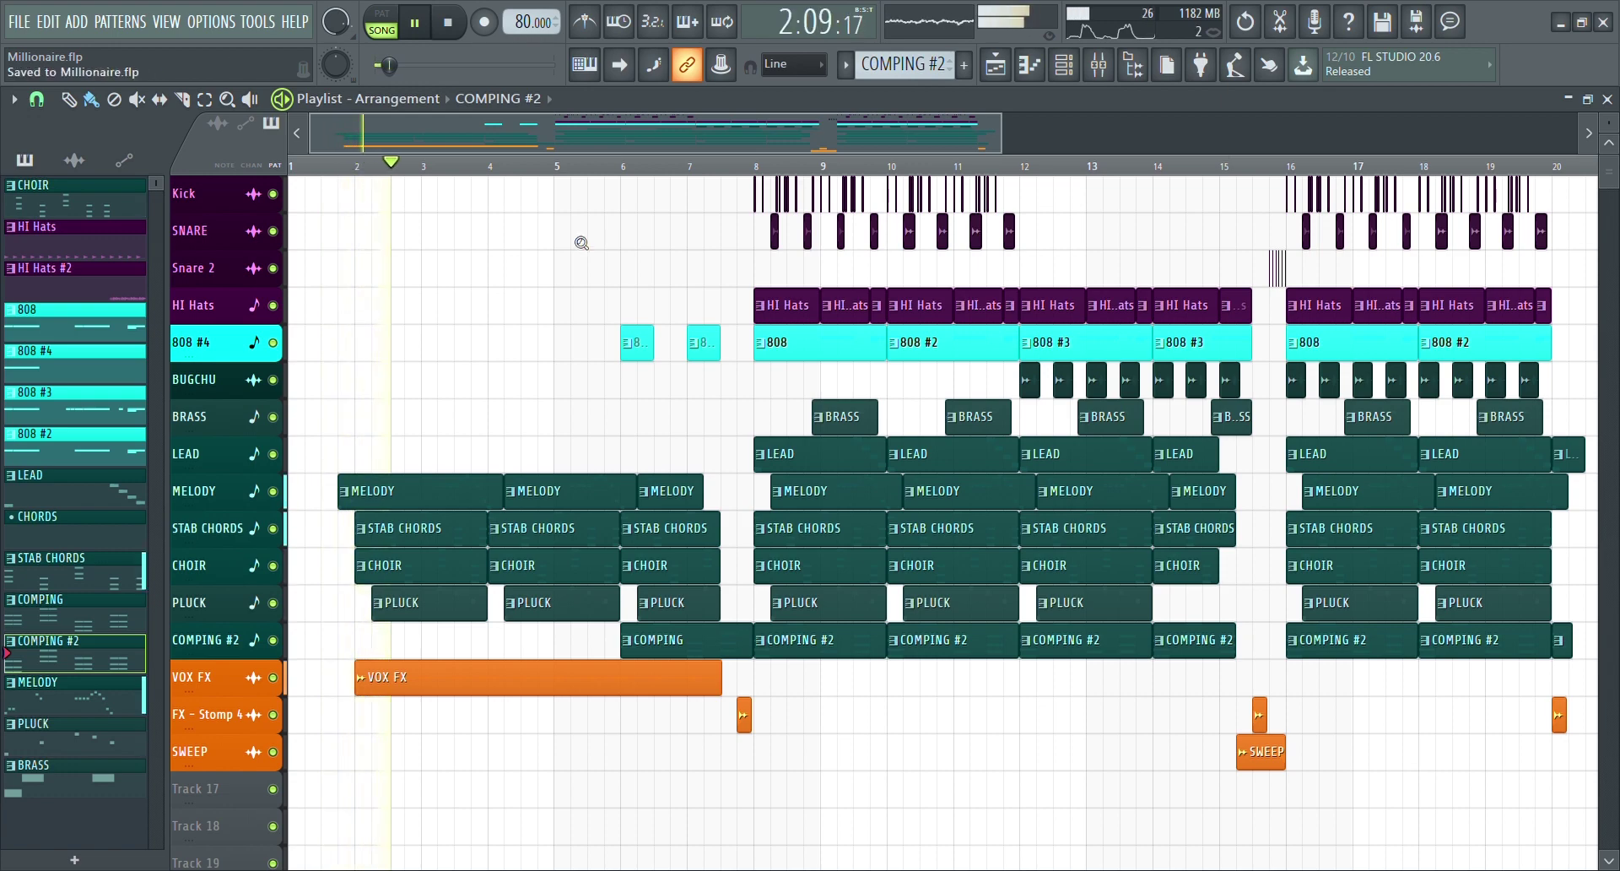
ctrl+right_click(582, 244)
ctrl+right_click(557, 232)
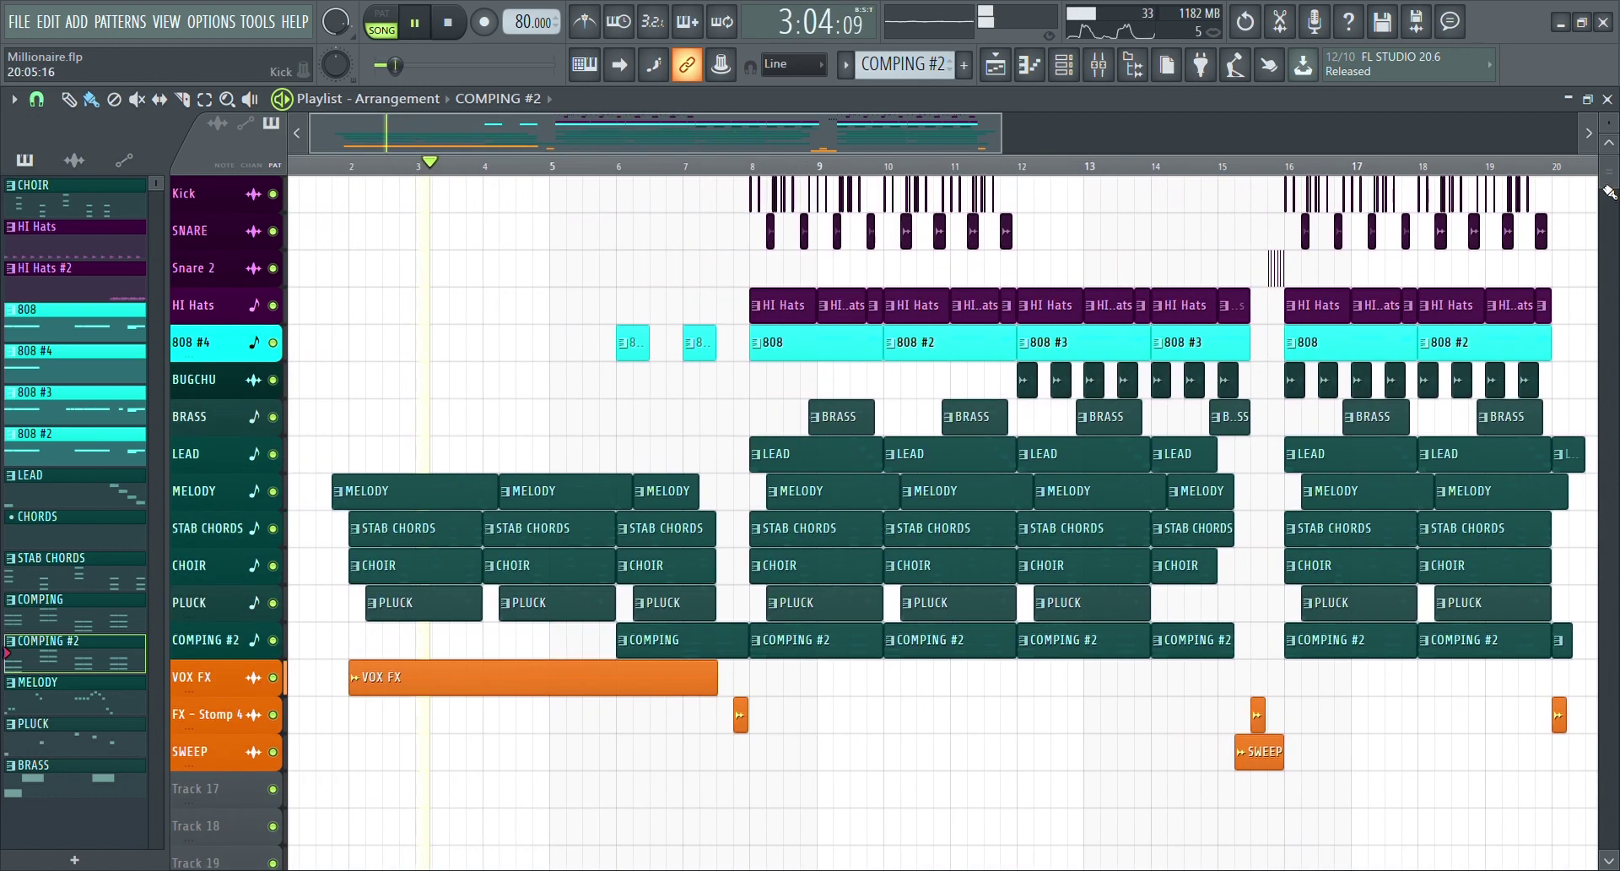
- Enlarge the playlist's track height and look over all the tracks from Kick to SWEEP while the song plays
drag(1612, 124, 1618, 131)
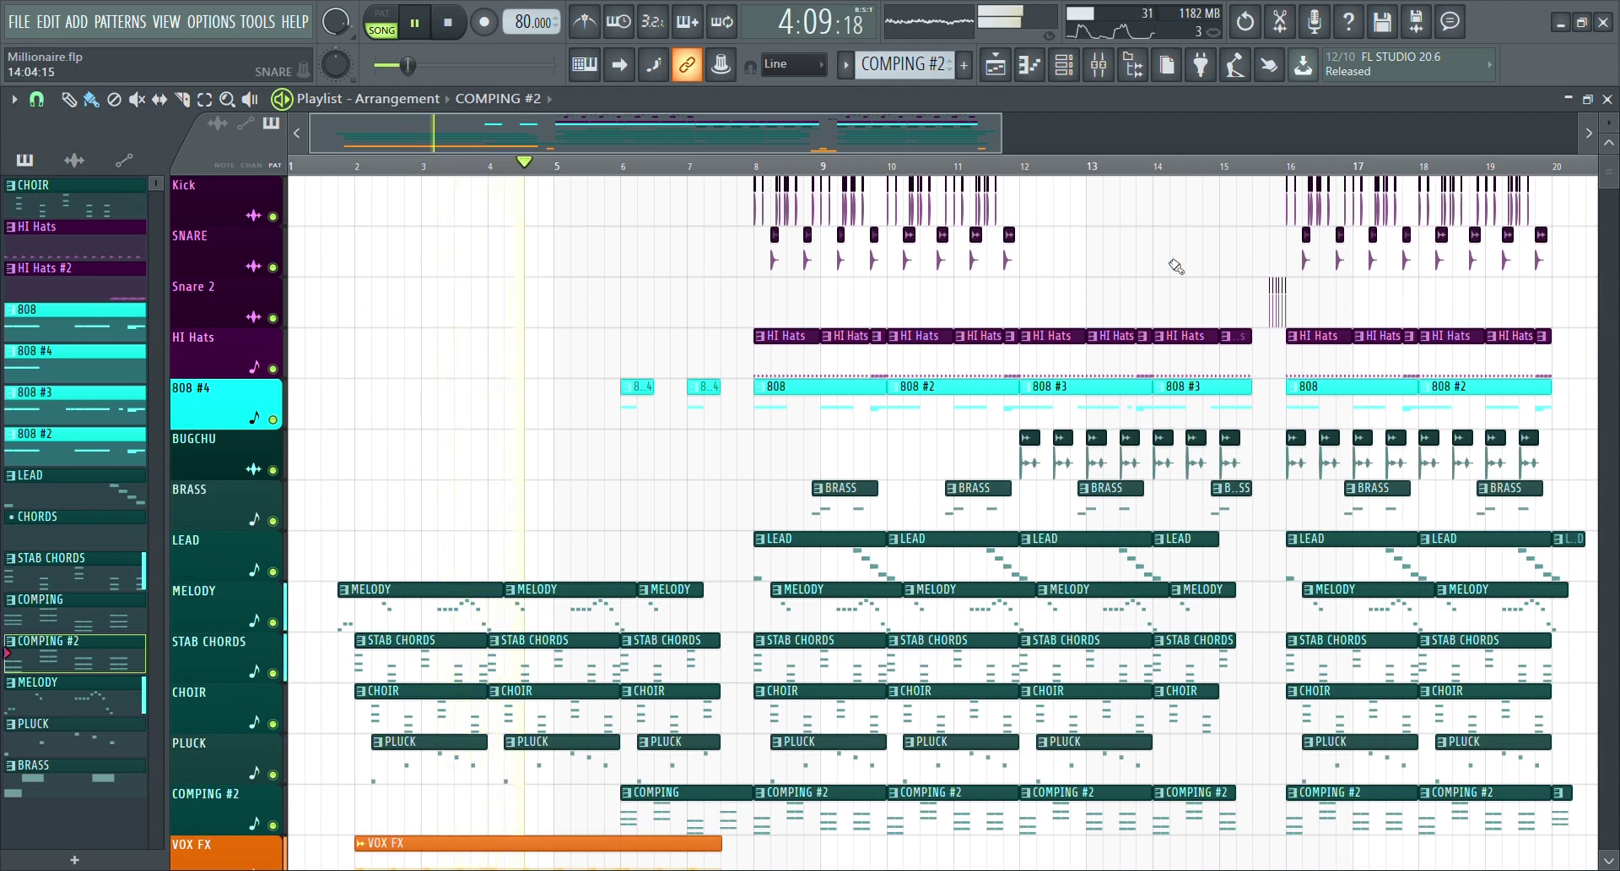
scroll(1176, 267, down, 1)
scroll(529, 485, down, 5)
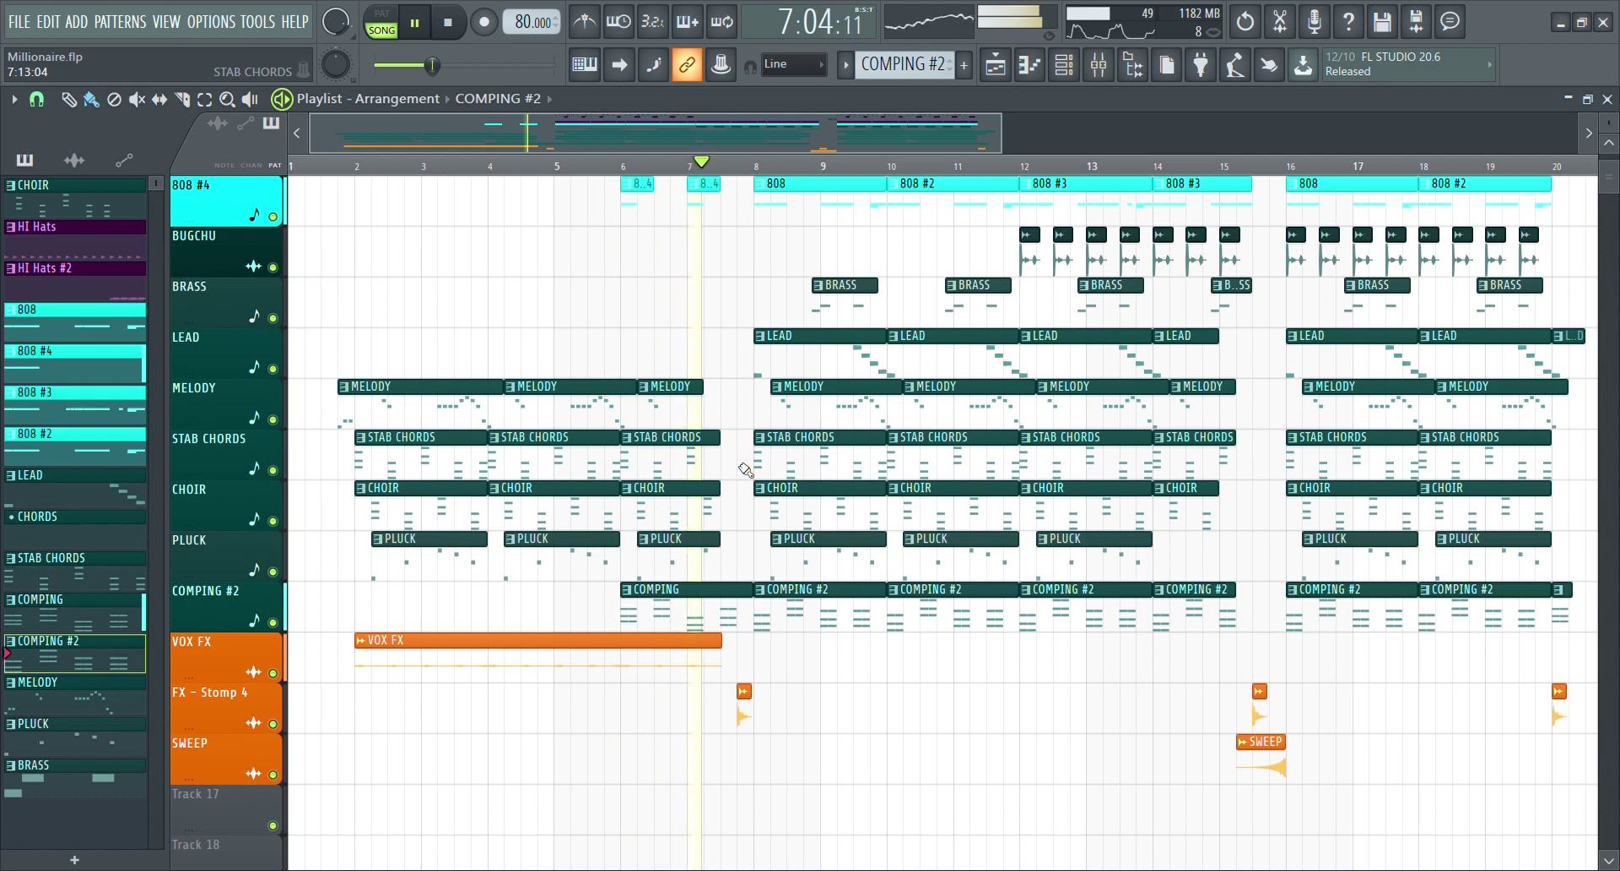
scroll(746, 470, up, 4)
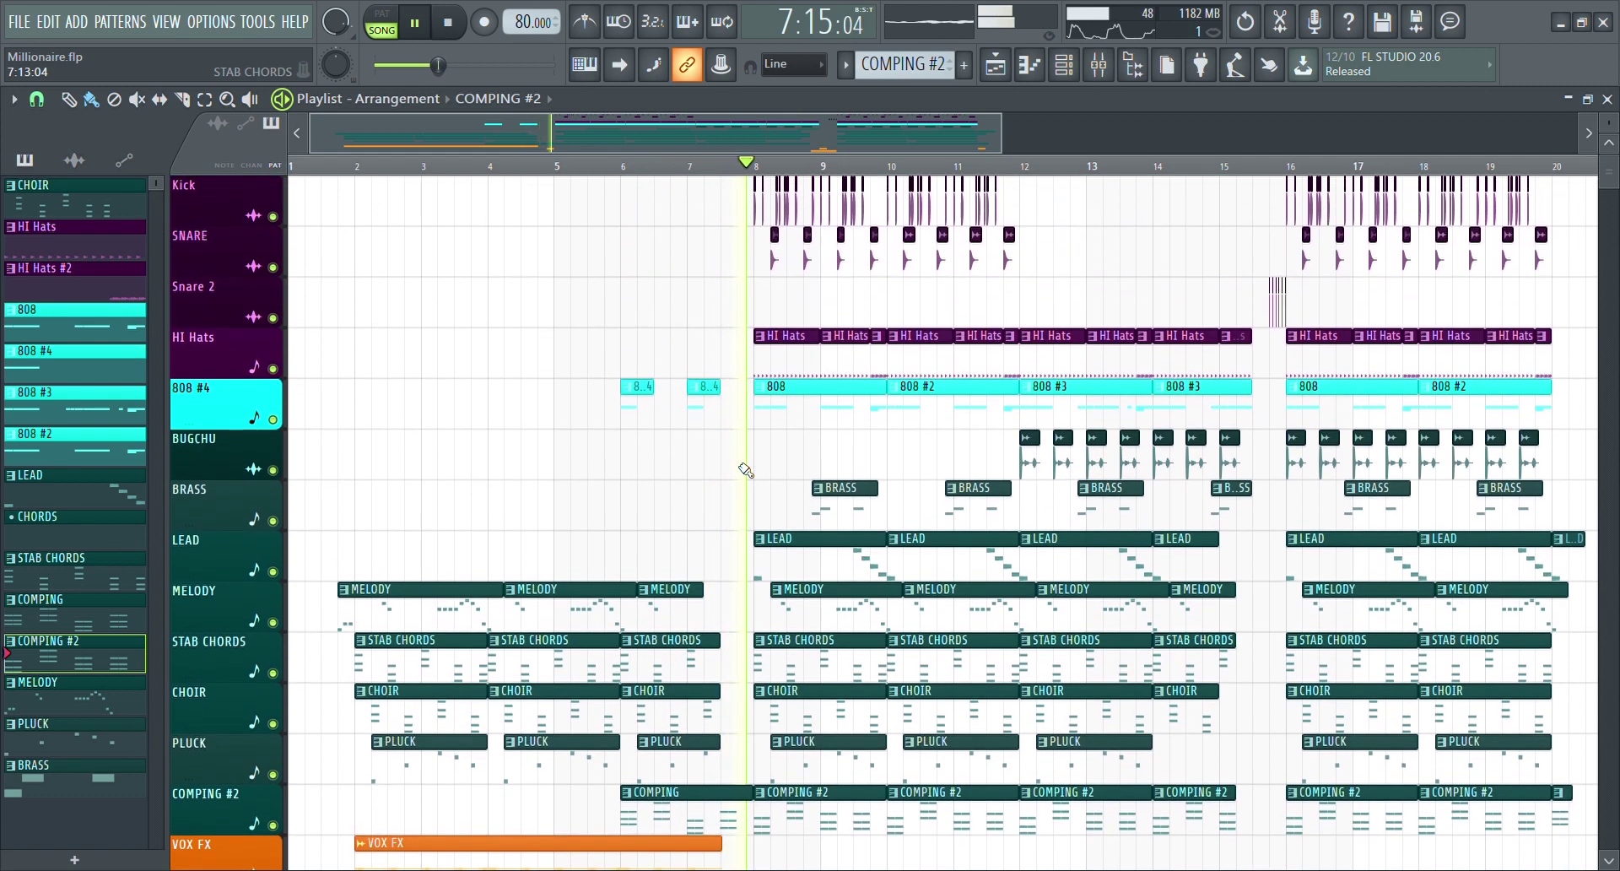